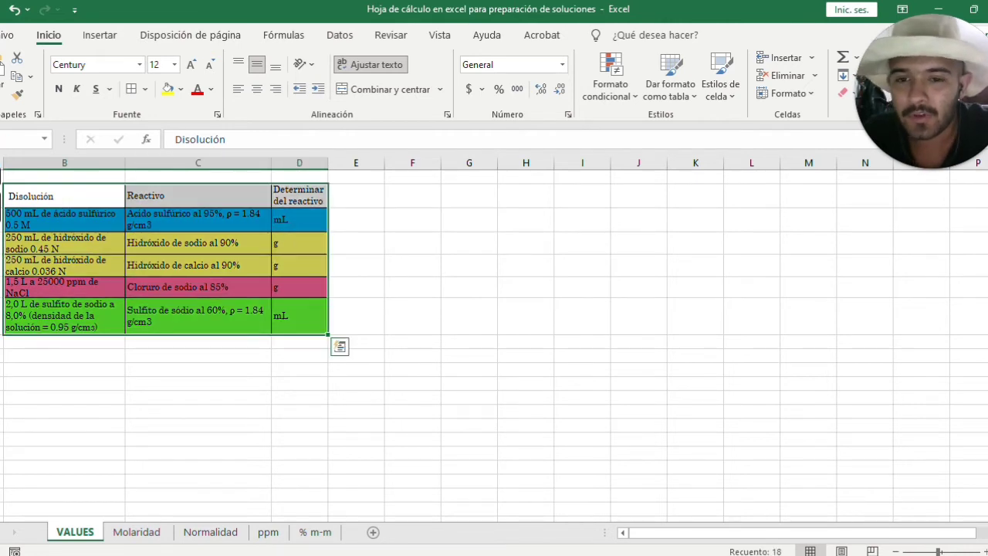
- On the Molaridad sheet, clear the existing formula from the Mililitros de Reactivo result cell
left_click(299, 317)
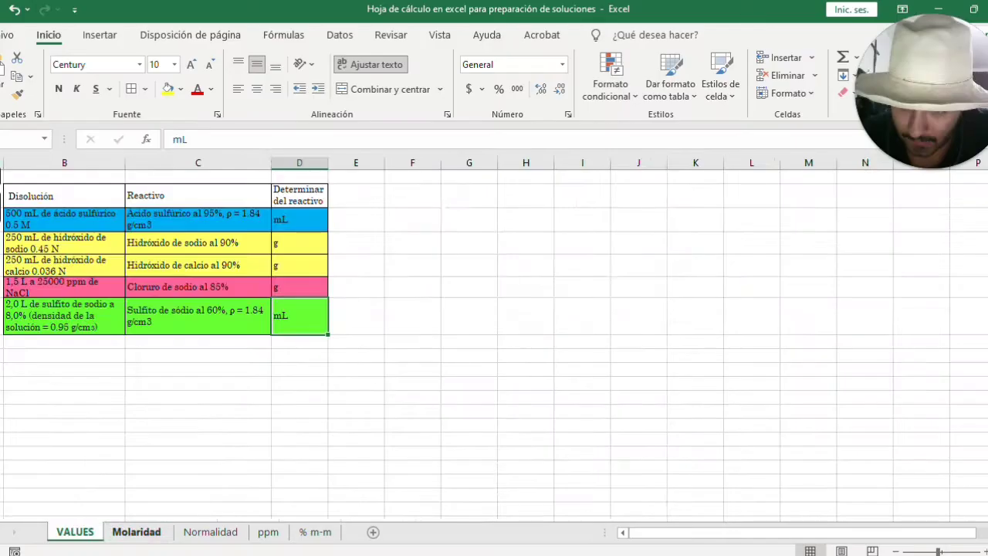
left_click(137, 532)
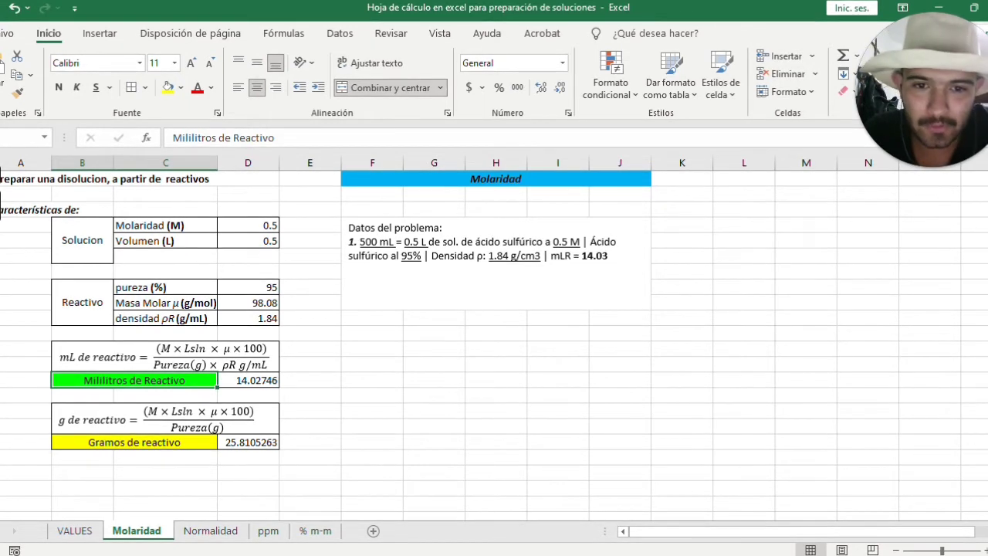
left_click(570, 242)
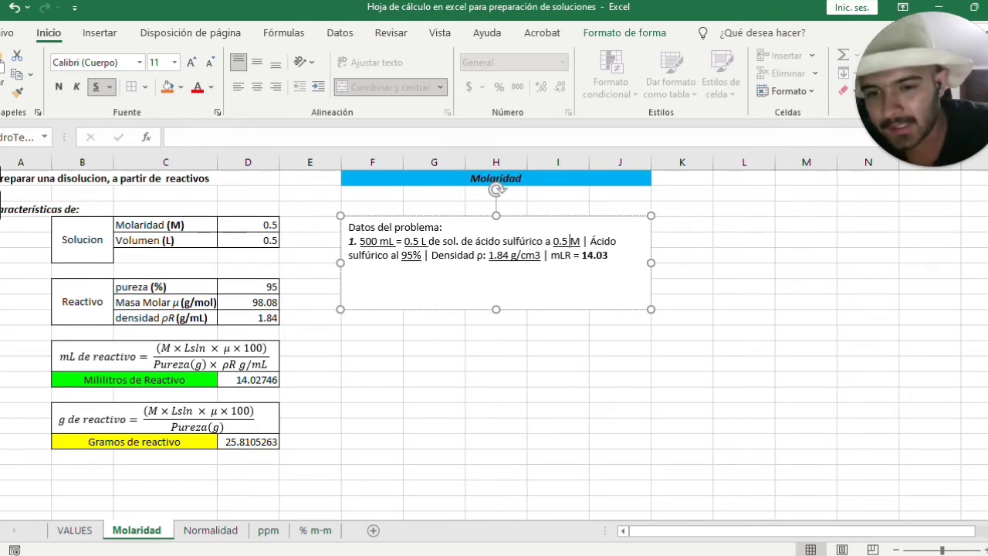
double_click(259, 379)
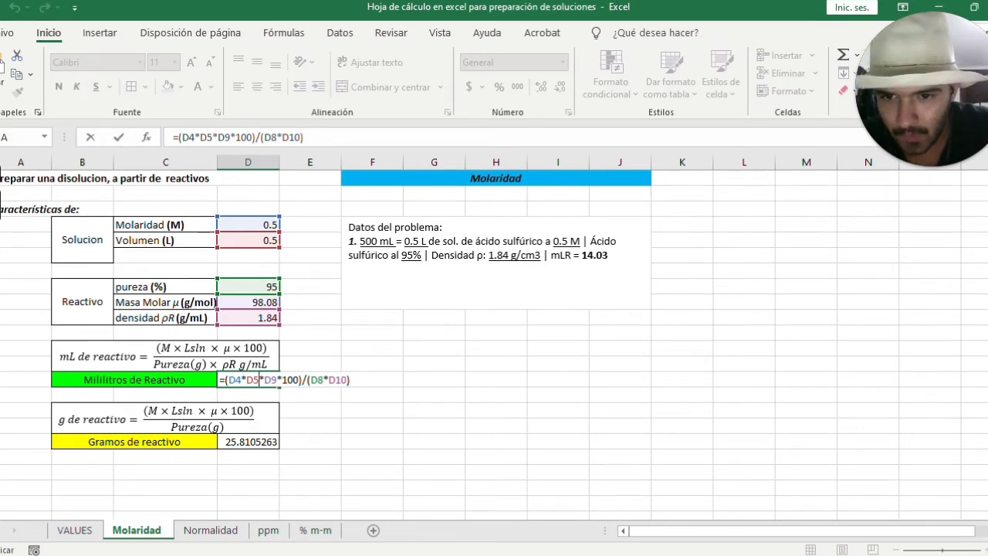
left_click_drag(228, 379, 350, 380)
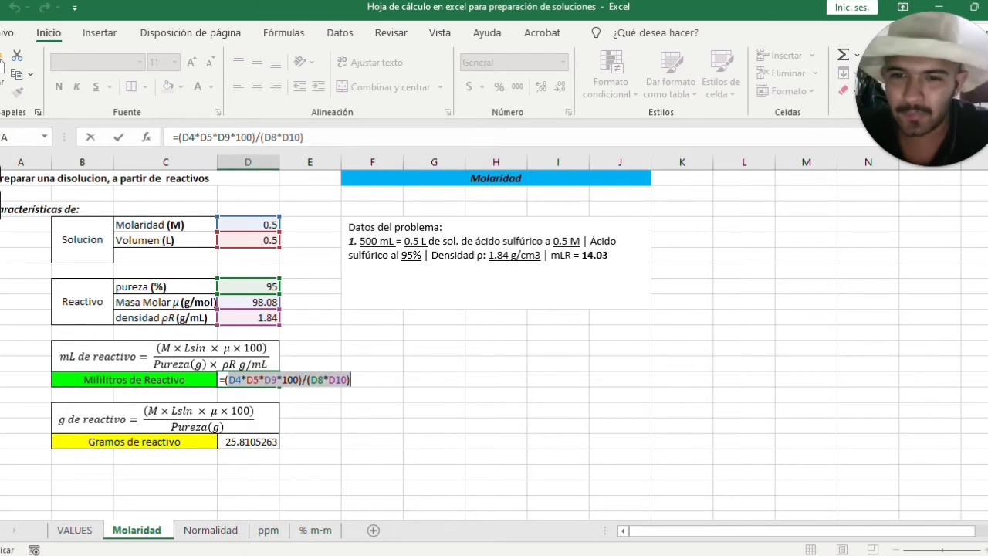
key("BackSpace")
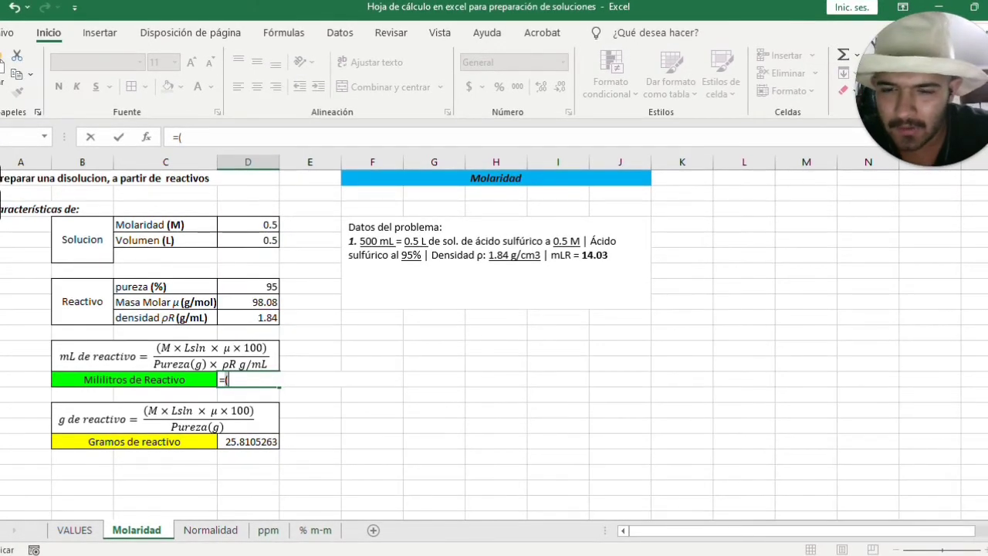
key("BackSpace")
key("BackSpace")
key("Escape")
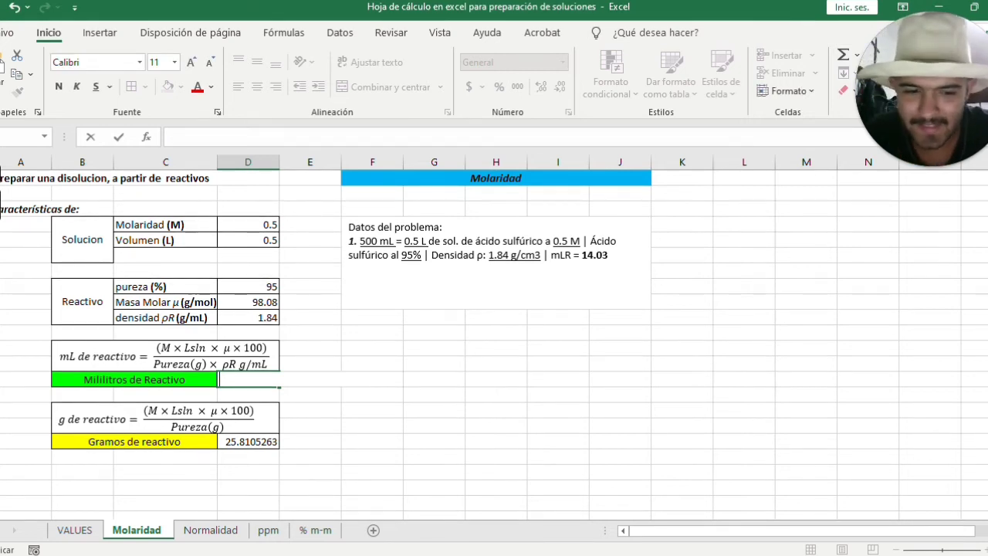
- Start the Mililitros de Reactivo formula with the numerator =(D4*D5*D9*100), multiplying molarity, volume, molar mass and 100
type("=")
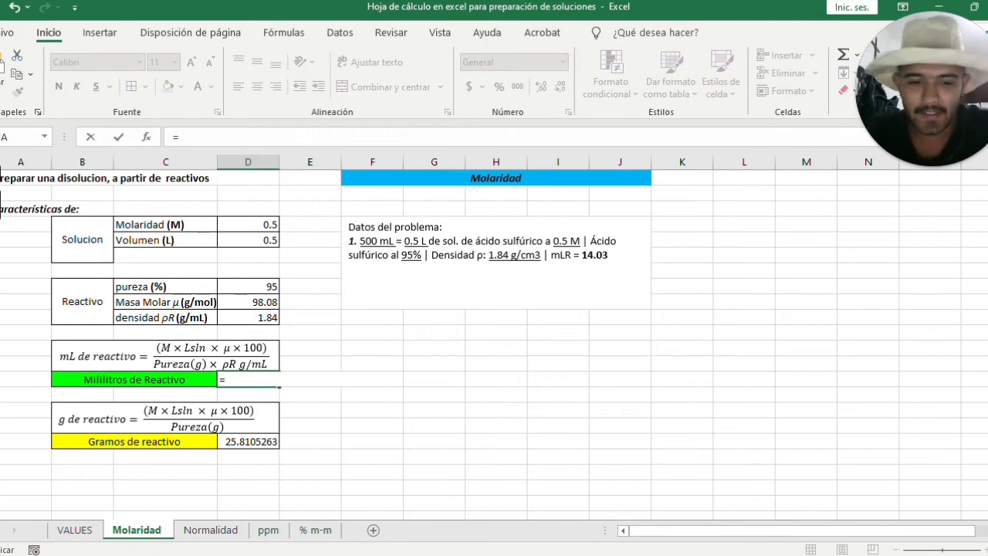
type("(")
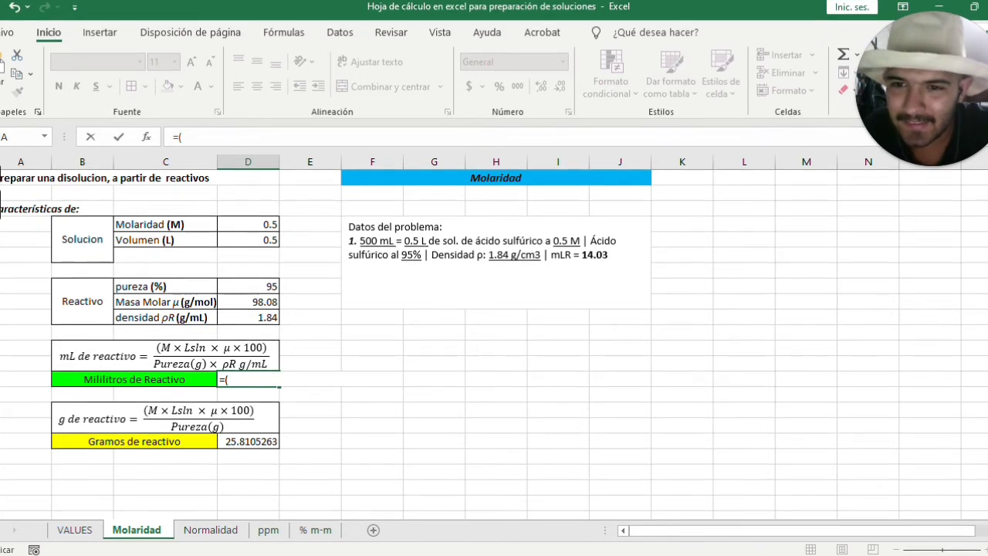
left_click(247, 224)
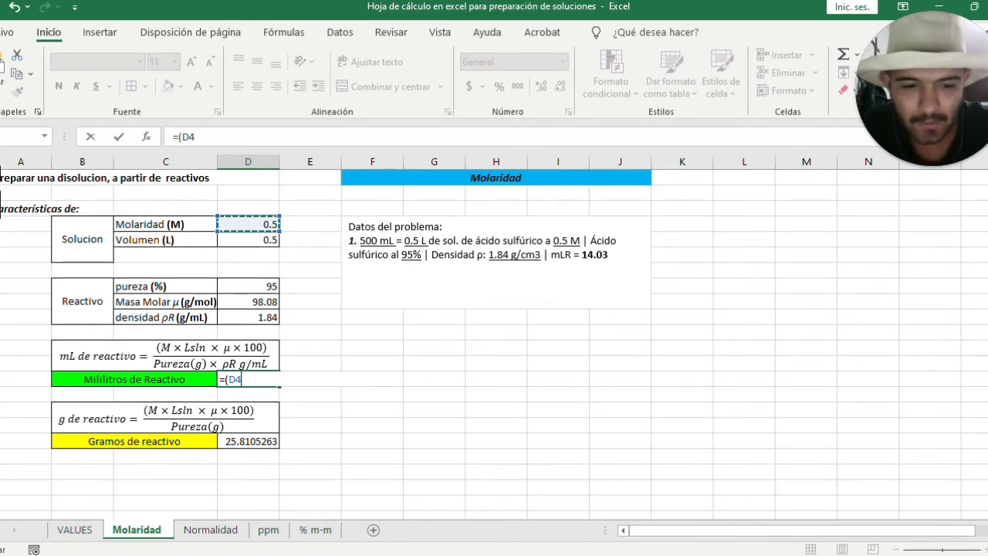
type("*")
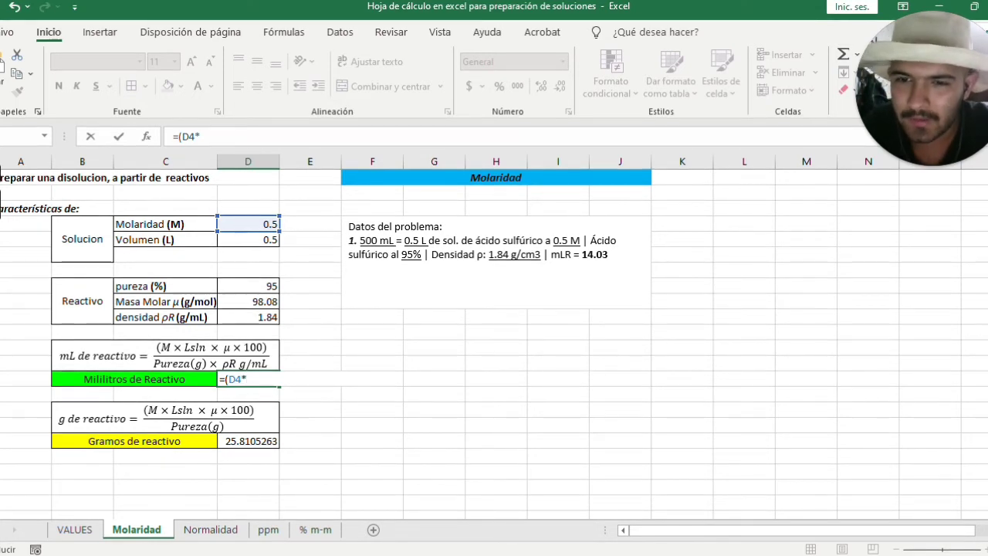
type("D5")
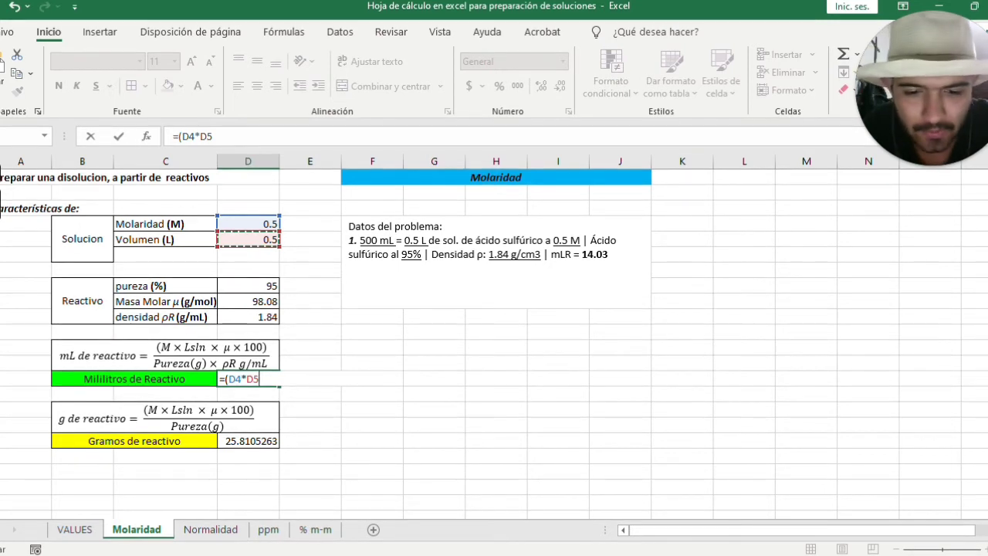
type("*")
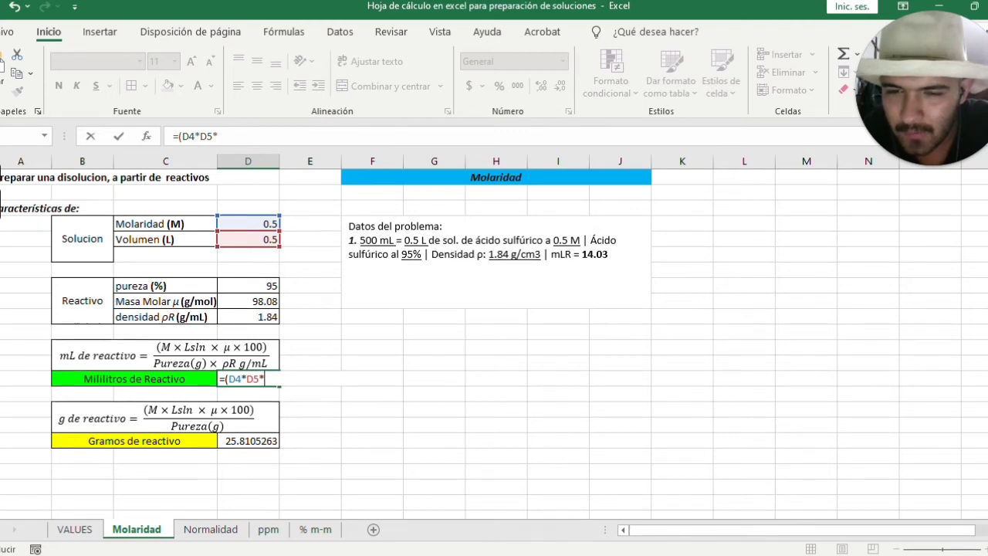
left_click(248, 302)
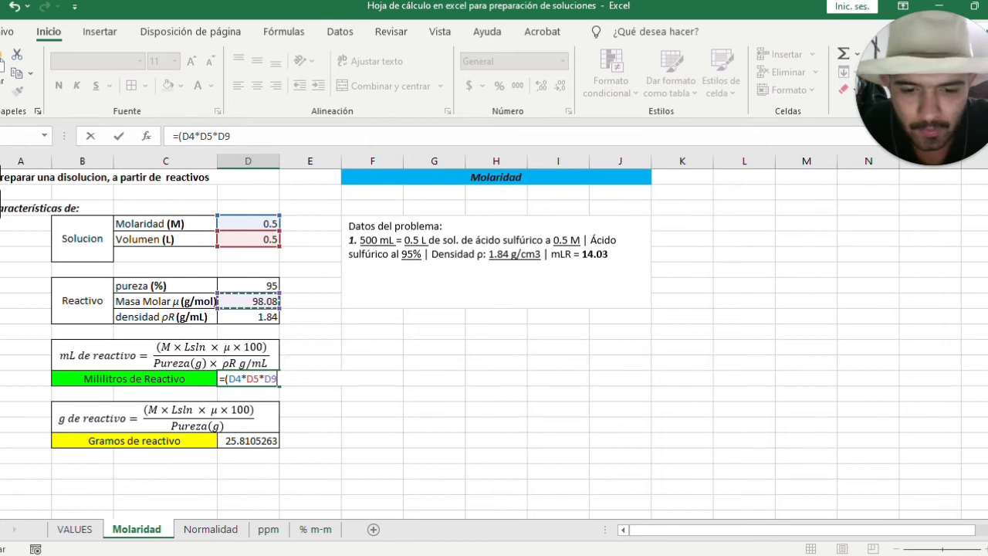
type("8")
key("BackSpace")
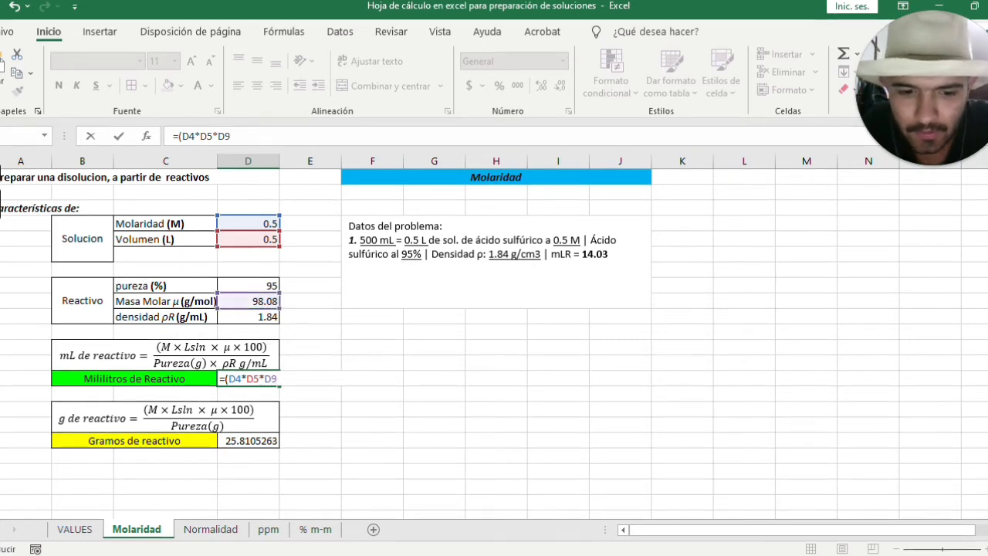
type("*100")
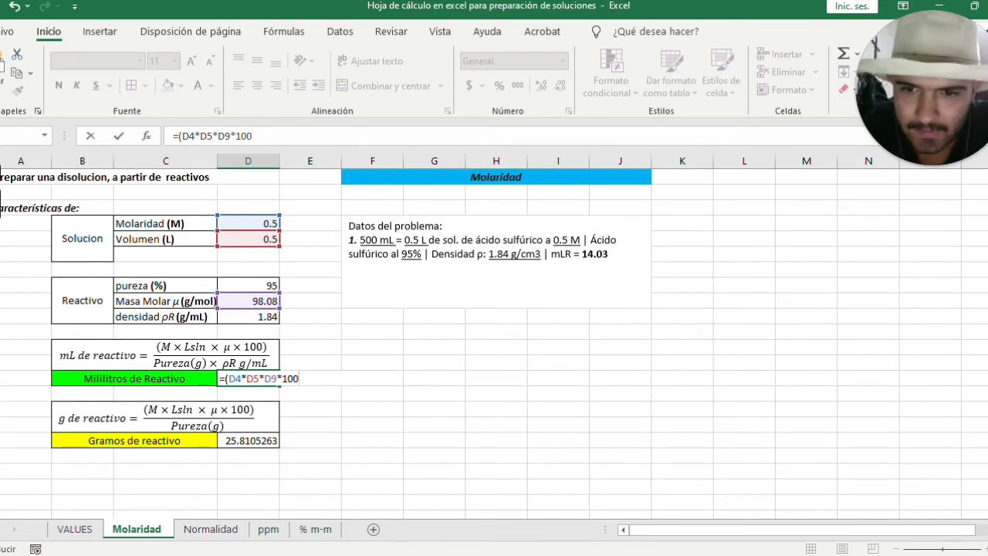
type(")")
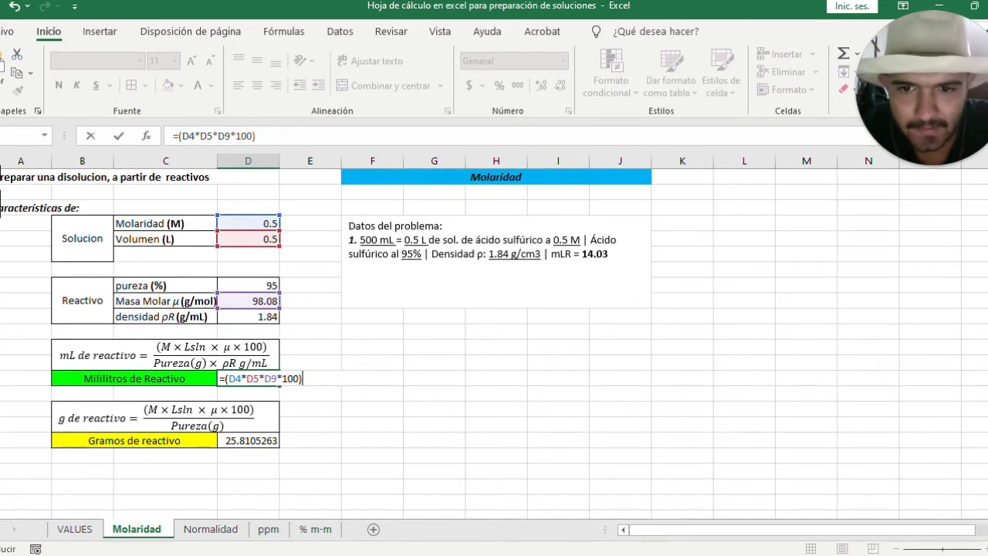
- Complete the Mililitros de Reactivo formula by dividing by (D8*D10), the purity times the reagent density, and enter it
type("/")
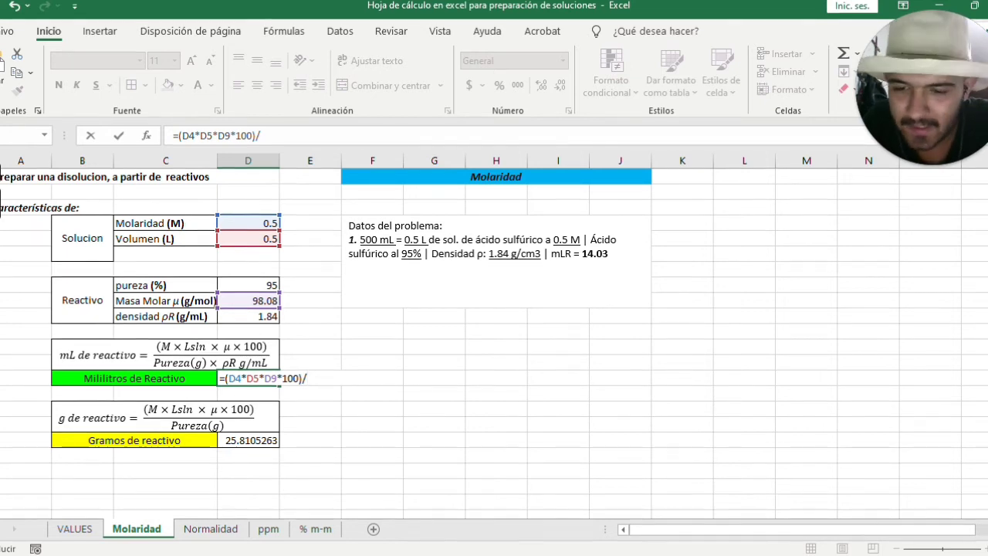
type("(")
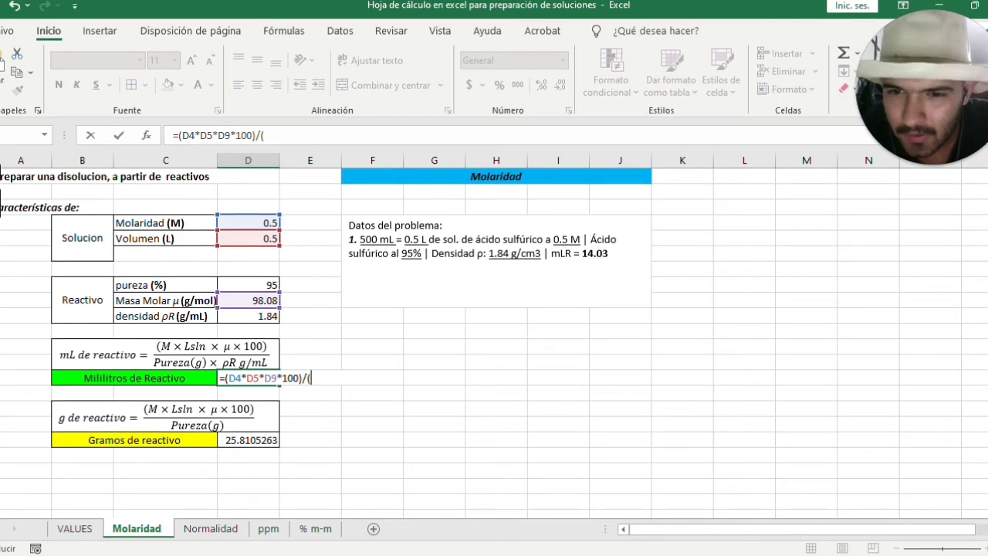
left_click(248, 285)
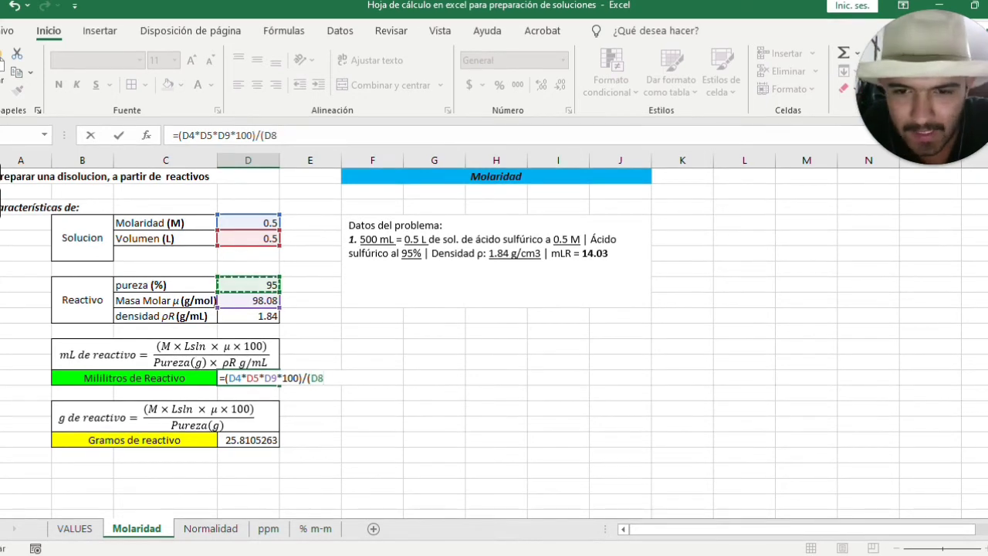
type("*")
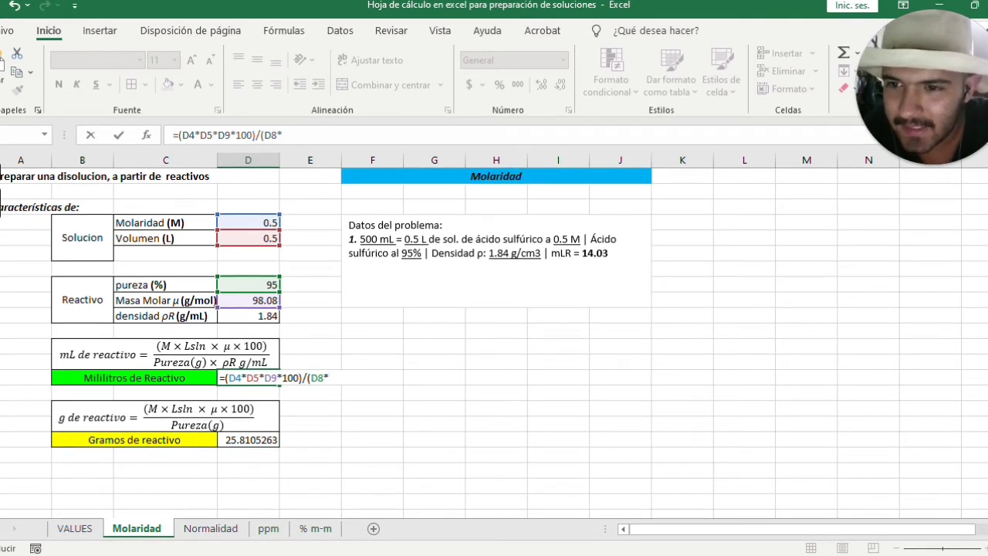
left_click(247, 316)
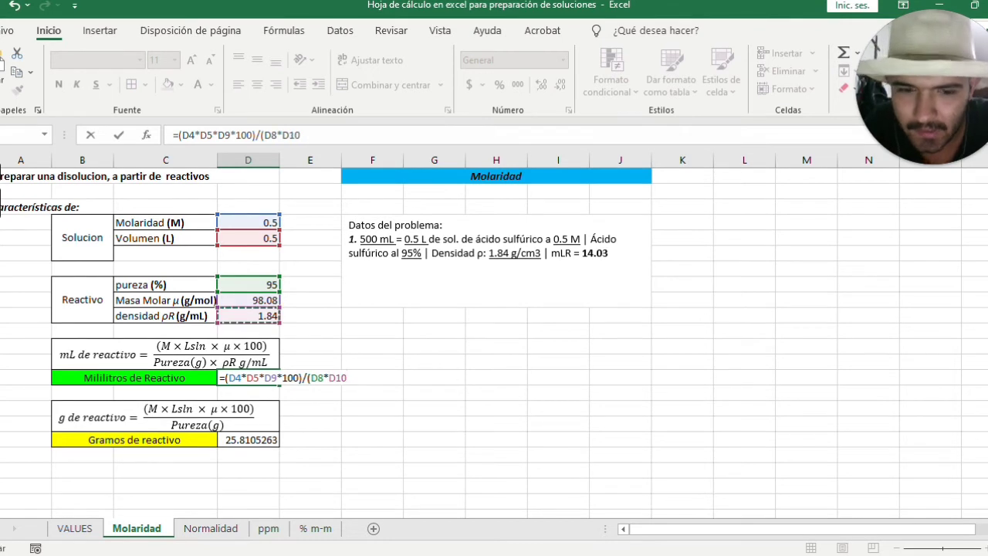
type(")")
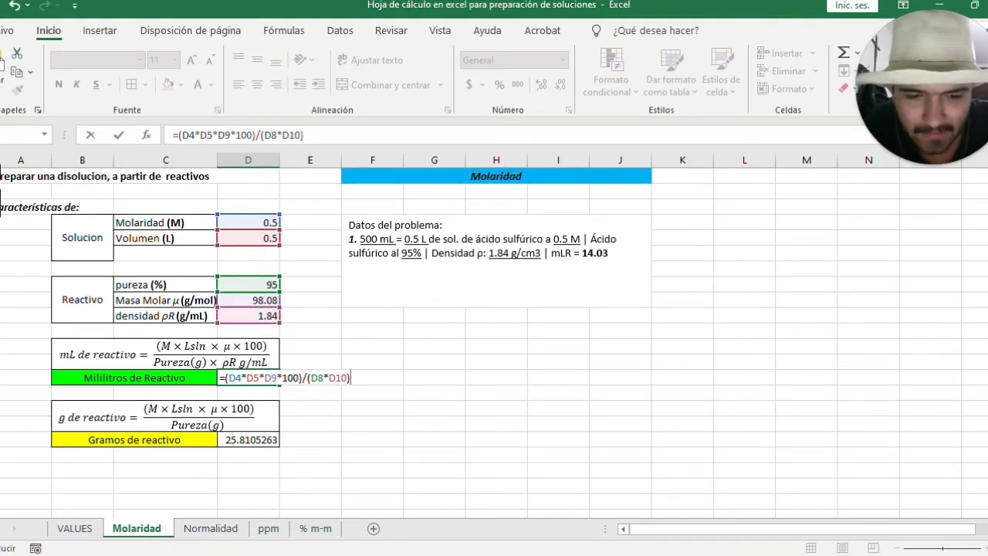
key("Return")
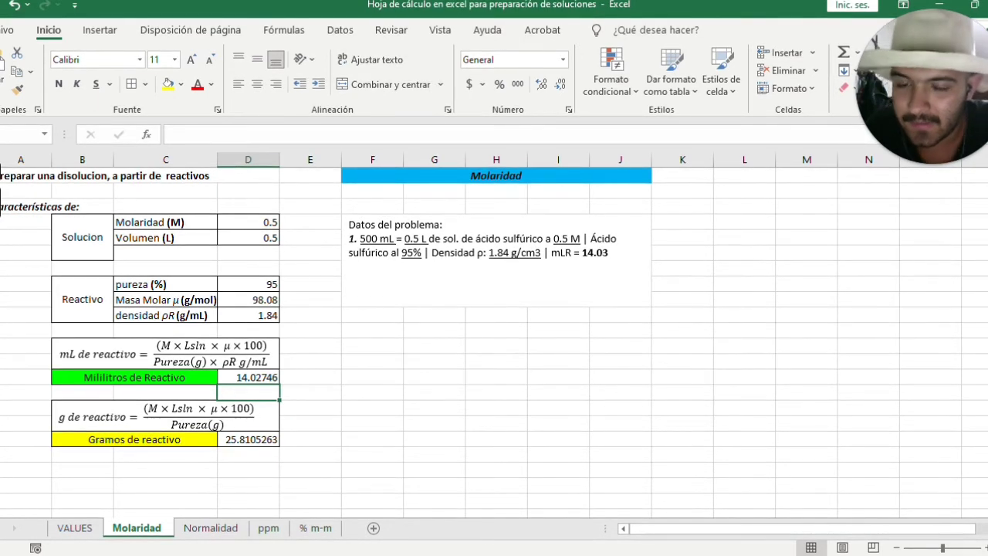
- Compare the Gramos de reactivo formula with the Mililitros de Reactivo formula, focusing on the D10 density term
left_click(310, 377)
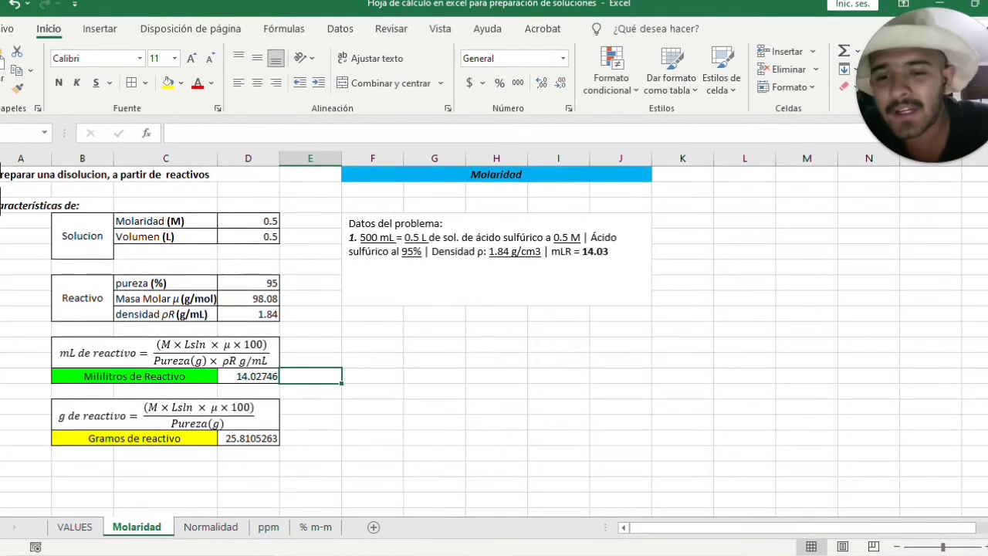
double_click(247, 437)
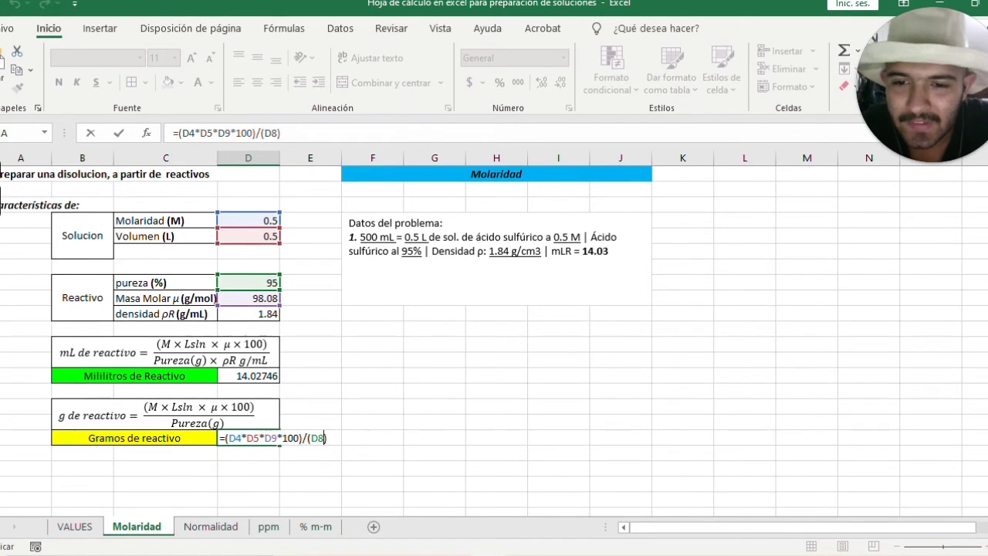
double_click(259, 376)
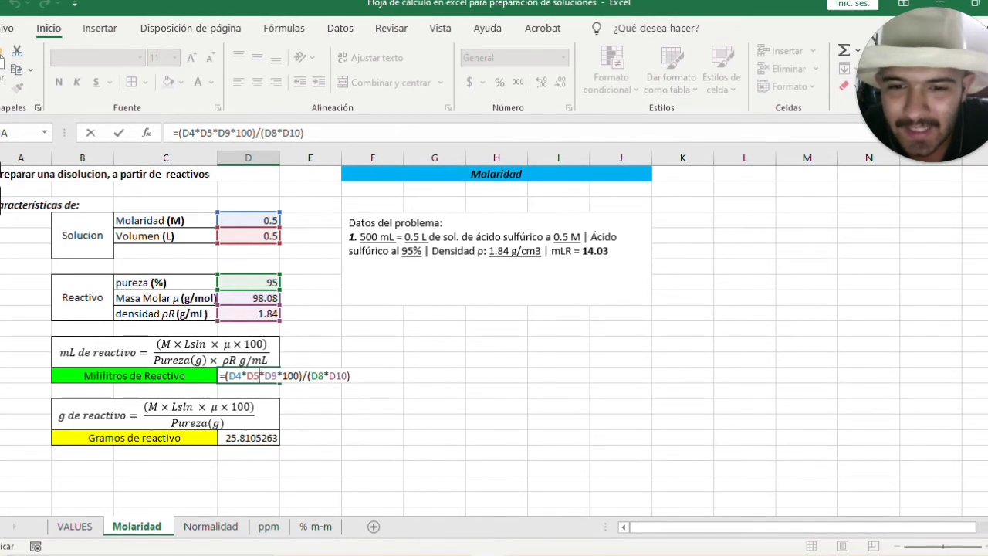
left_click_drag(350, 376, 329, 376)
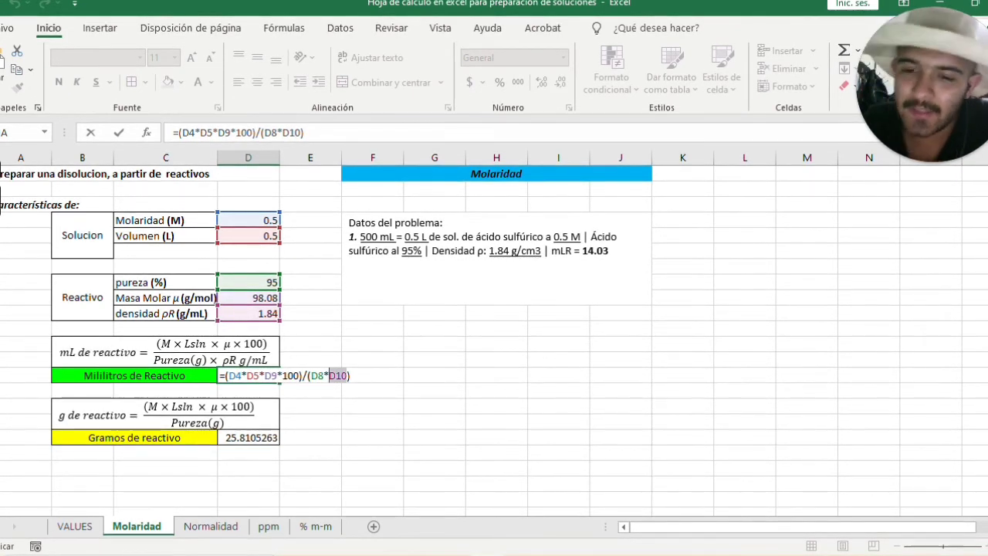
left_click(311, 406)
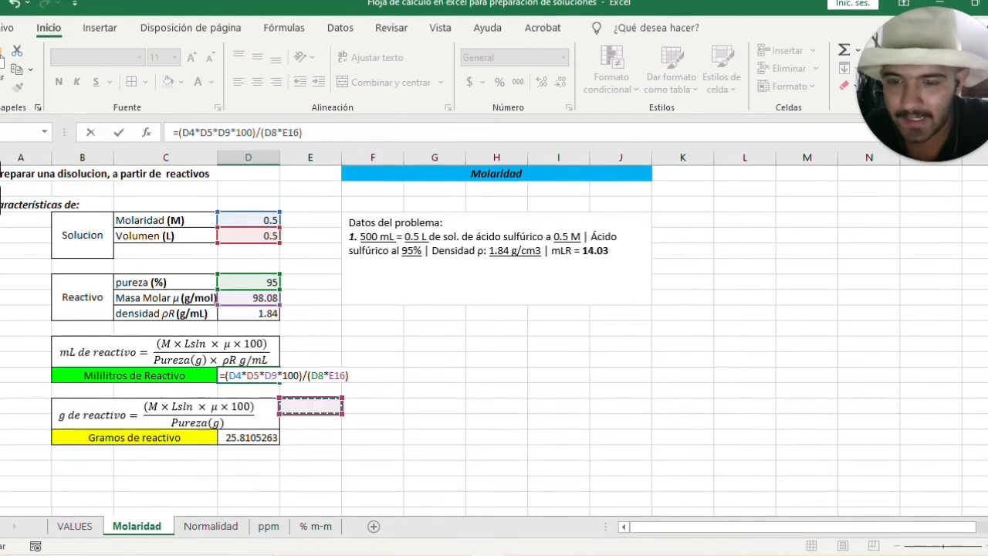
key("Return")
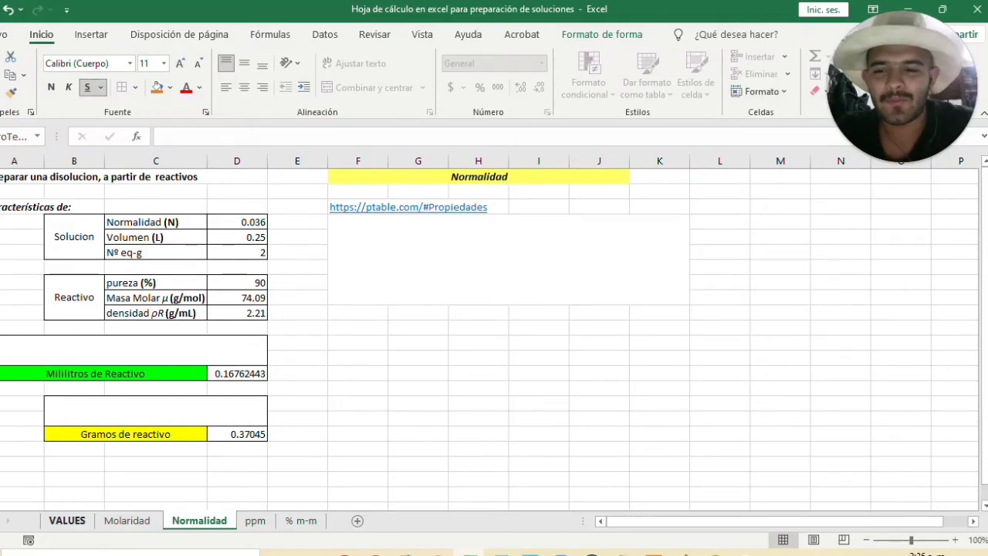
- Review the sodium hydroxide, calcium hydroxide and sodium chloride solutions listed on the VALUES sheet
key("ctrl+Page_Up")
key("ctrl+Page_Up")
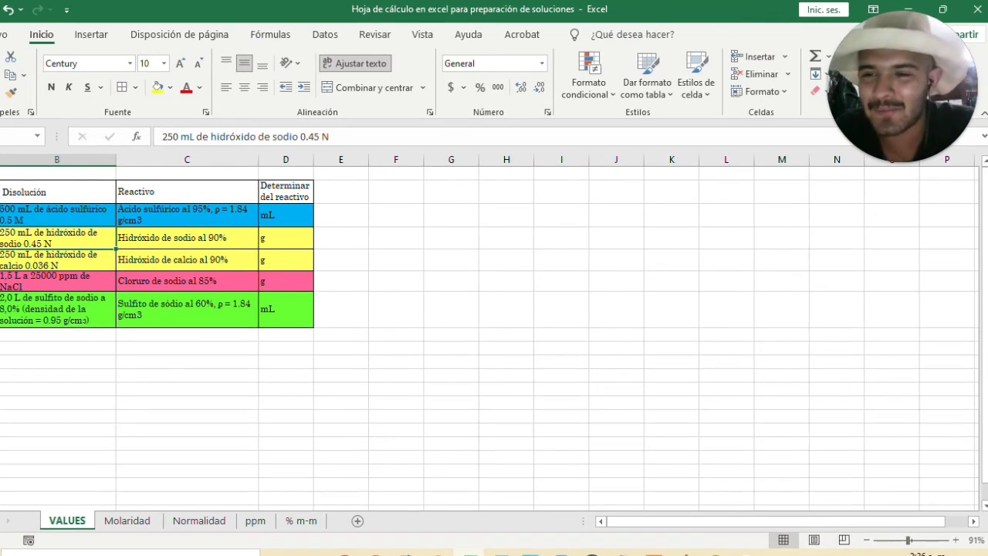
left_click(187, 260)
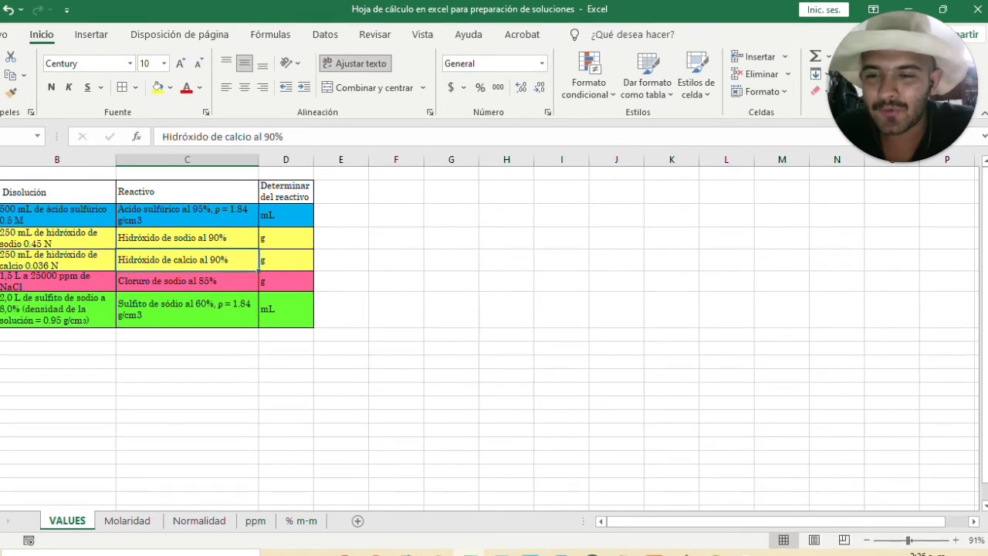
left_click(57, 238)
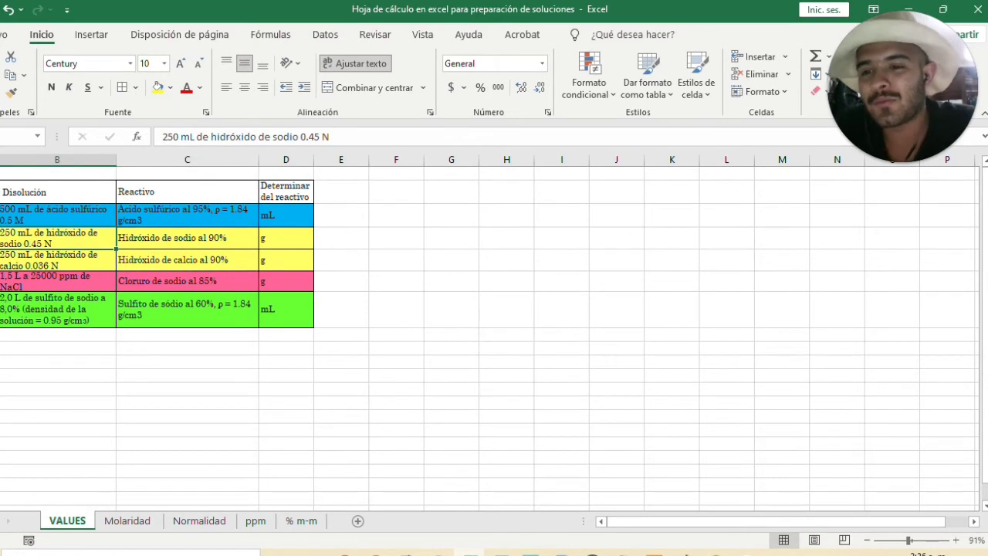
left_click_drag(116, 243, 210, 264)
left_click(525, 323)
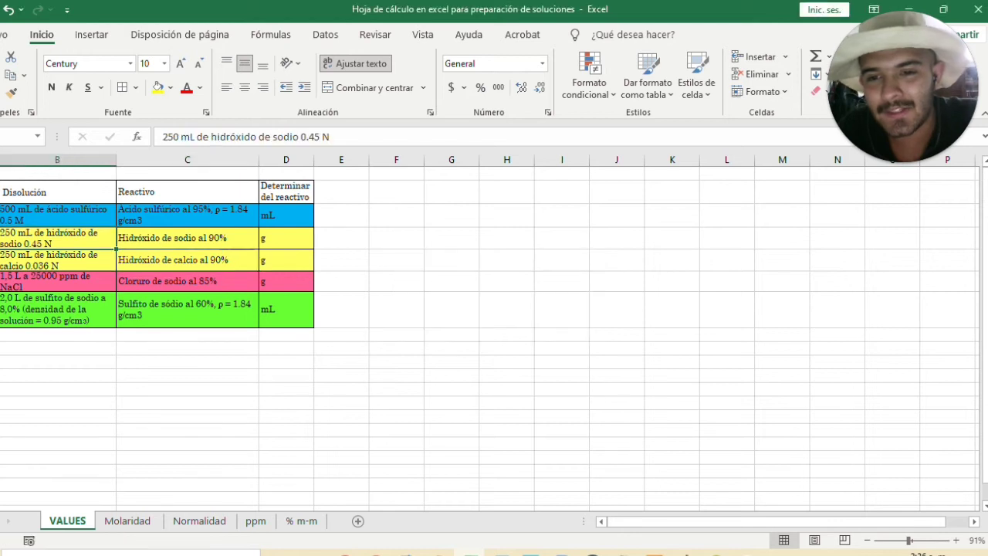
left_click(251, 285)
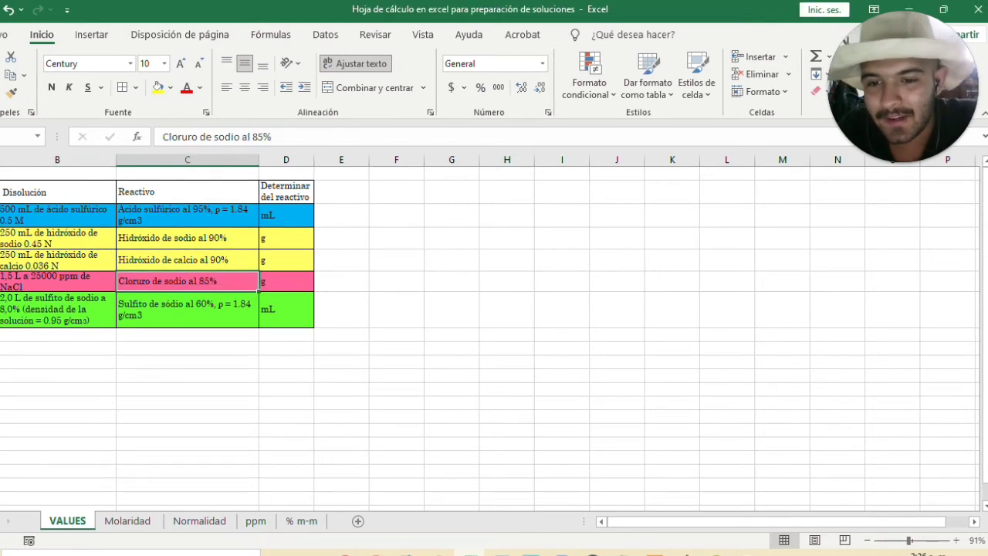
- Review the normality, volume, Nº eq-g, purity, molar mass and density inputs on the Normalidad sheet
left_click(199, 521)
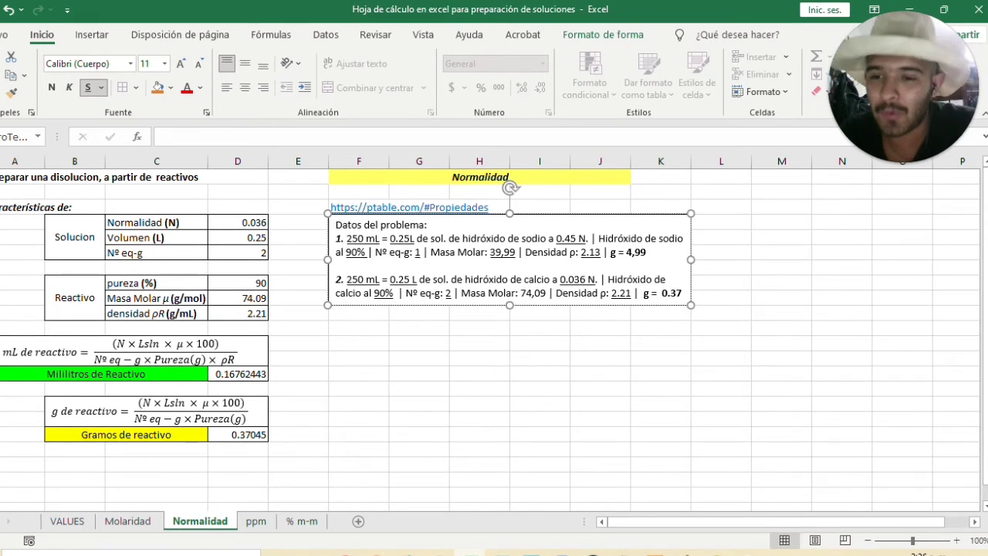
left_click(75, 237)
left_click(157, 238)
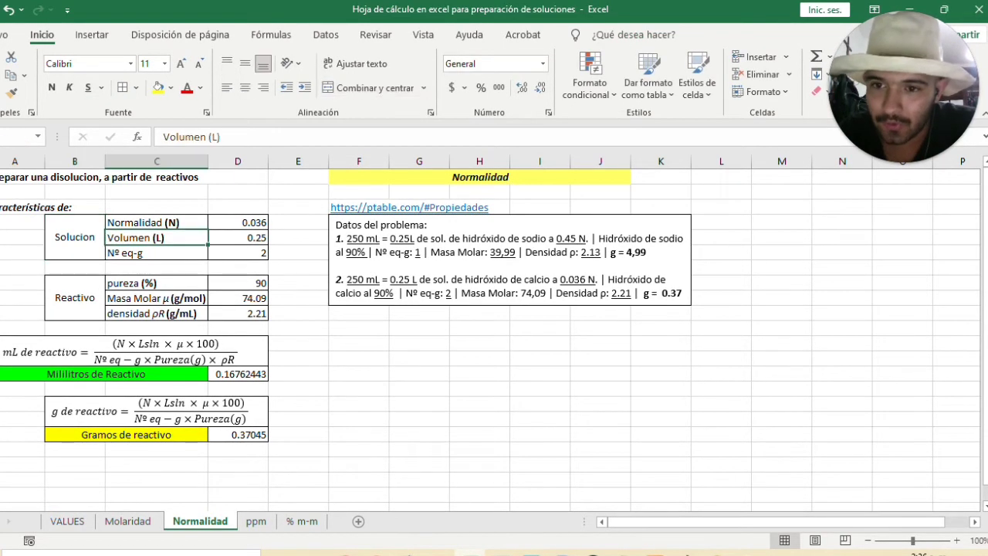
left_click(157, 222)
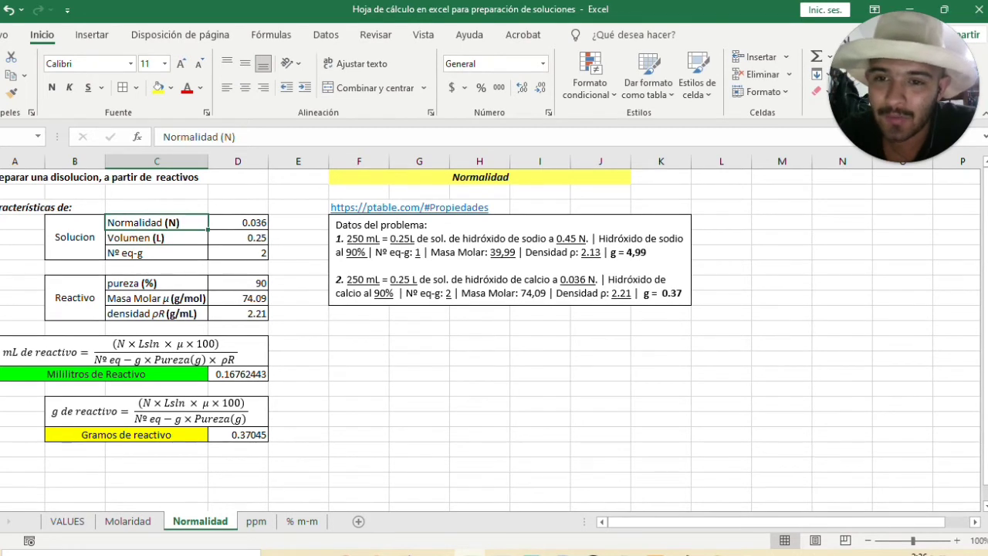
left_click(238, 222)
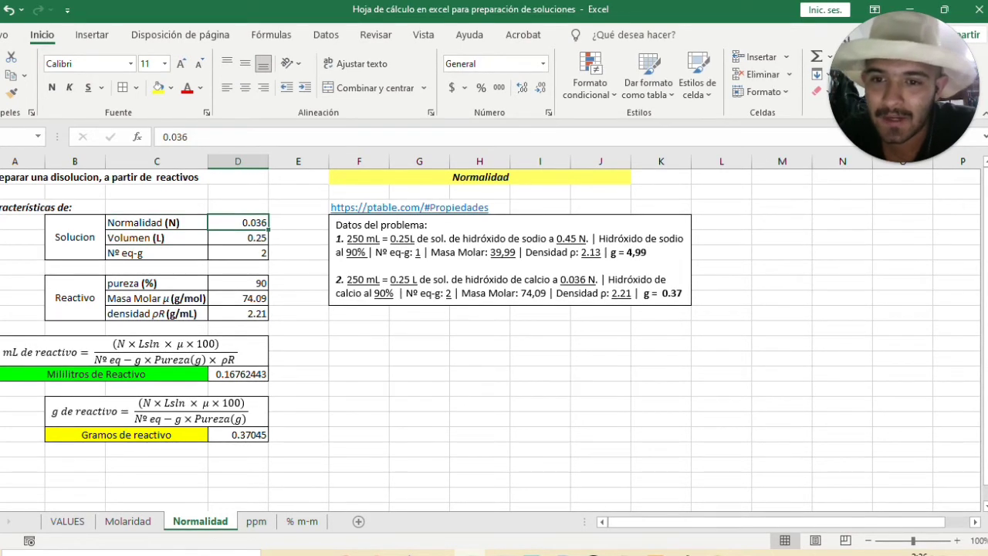
left_click(238, 253)
left_click(238, 245)
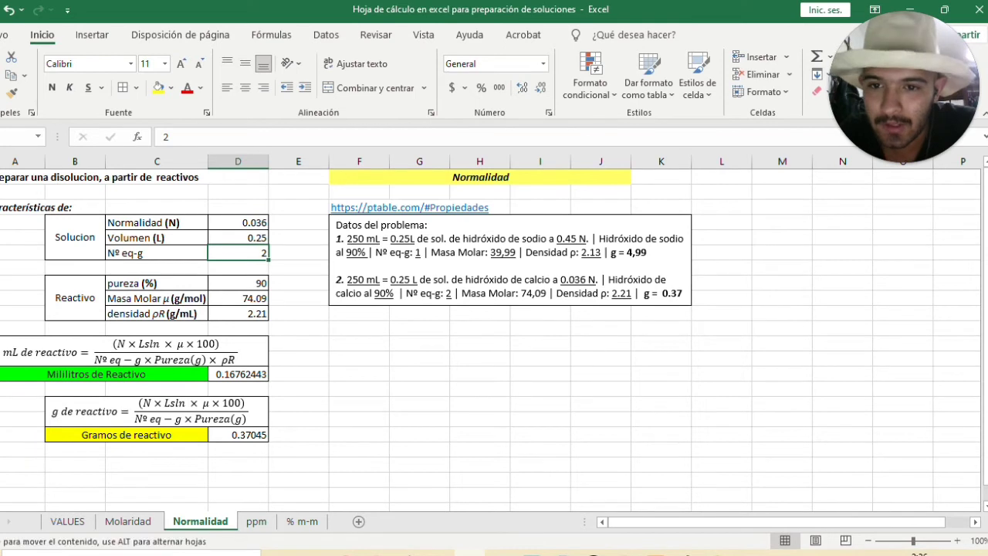
left_click(237, 237)
left_click(238, 283)
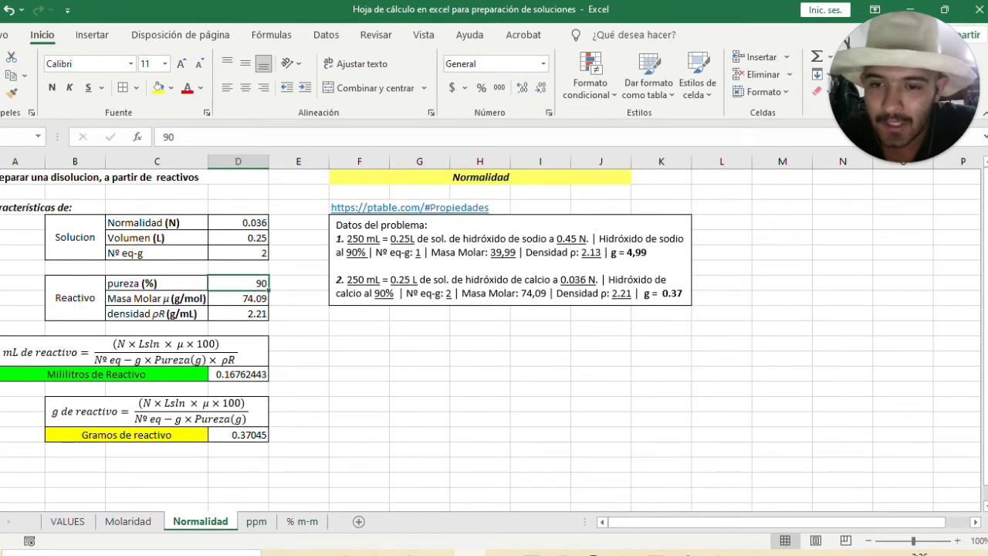
left_click(238, 298)
left_click(238, 314)
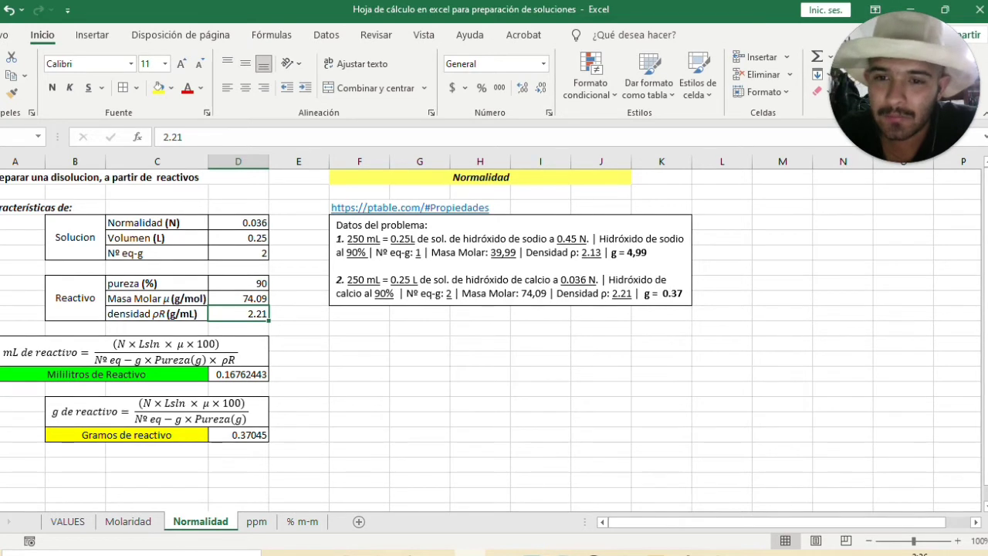
- Compare the calcium hydroxide problem data in the text box with the solution and reagent values in column D
left_click(362, 293)
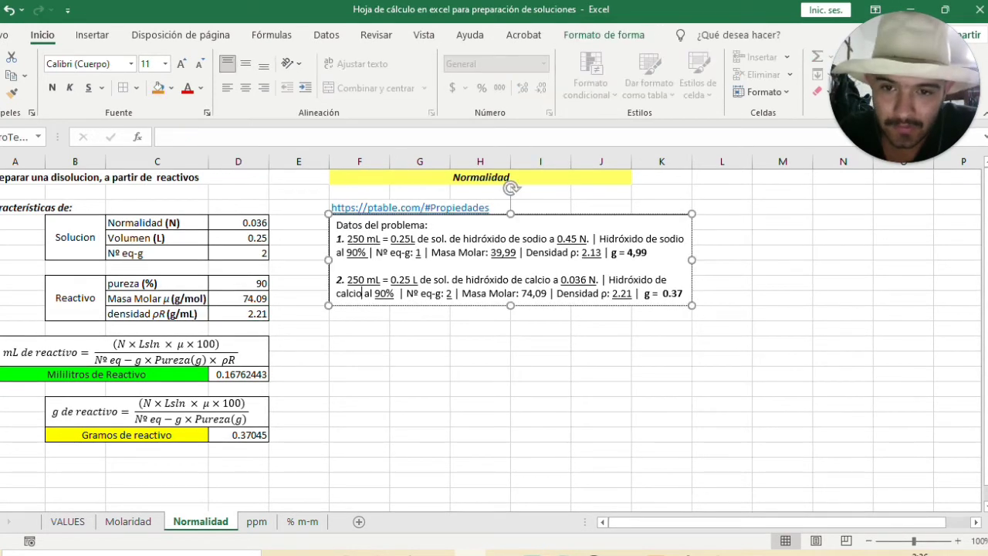
left_click_drag(347, 279, 637, 293)
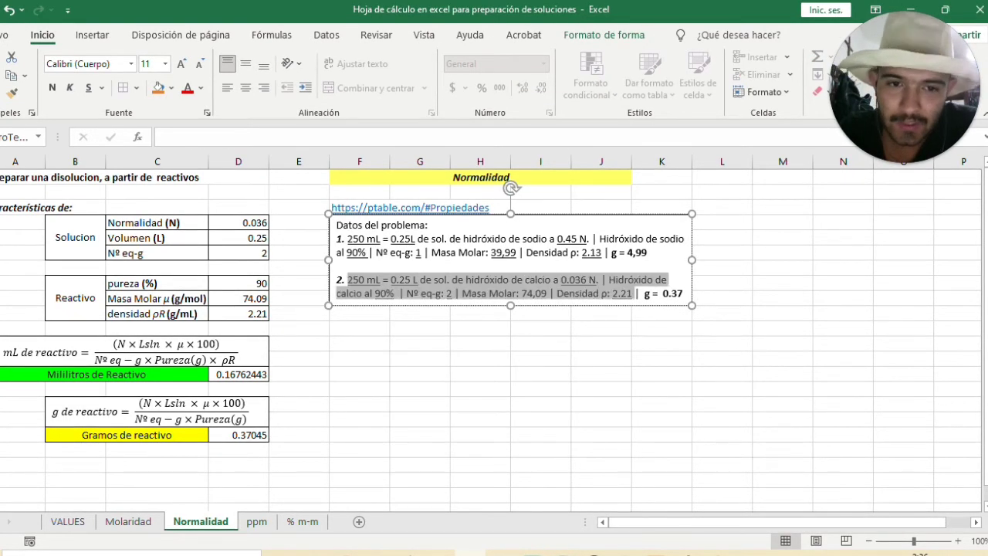
left_click(636, 293)
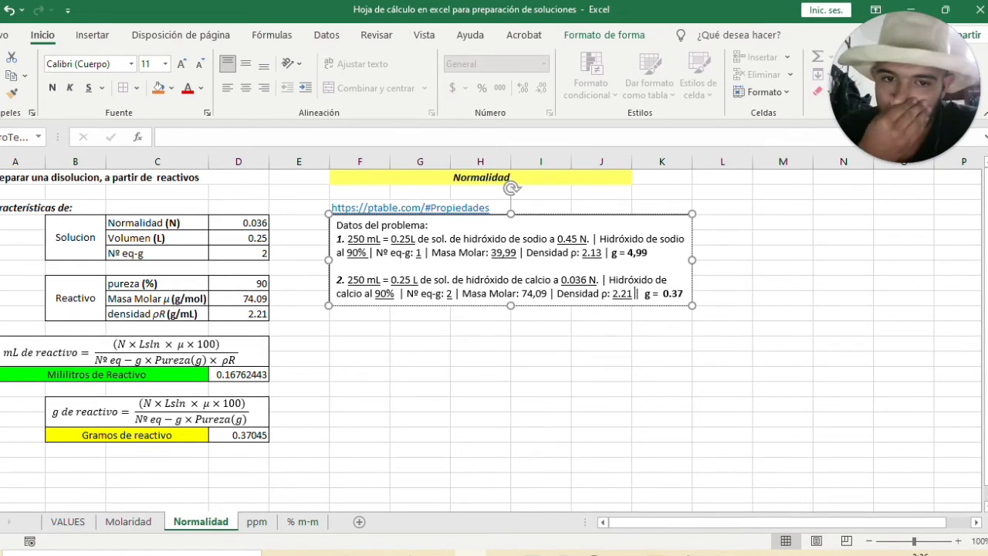
left_click(239, 284)
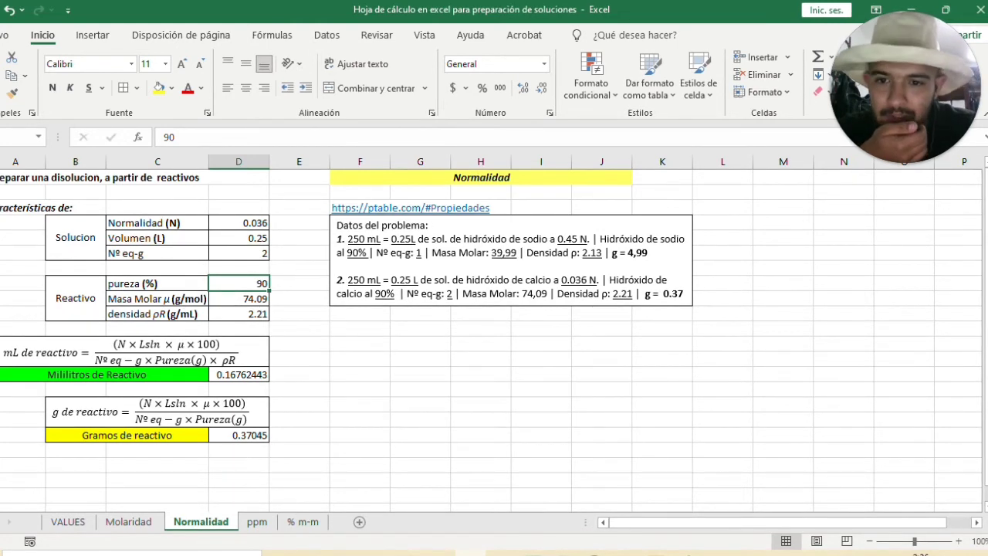
left_click(239, 298)
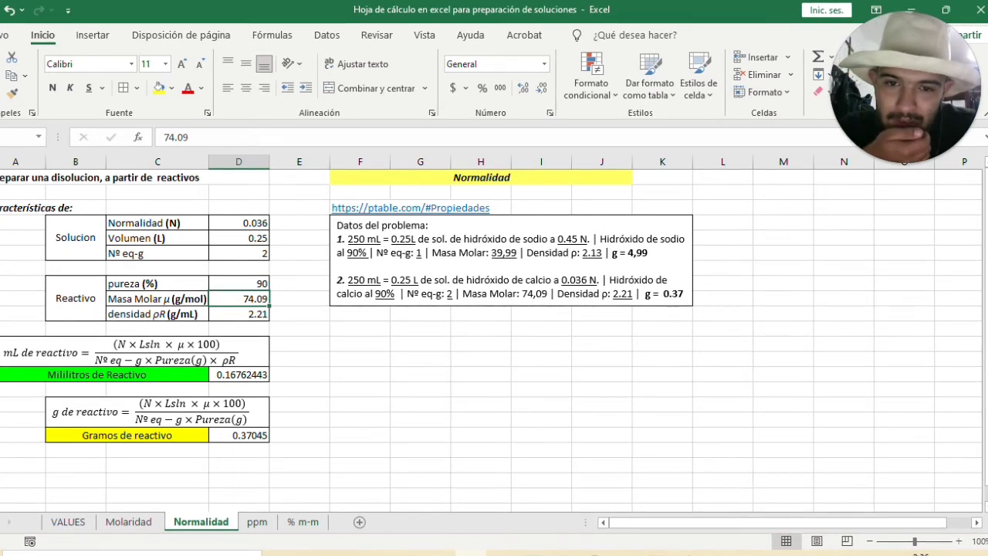
left_click(488, 294)
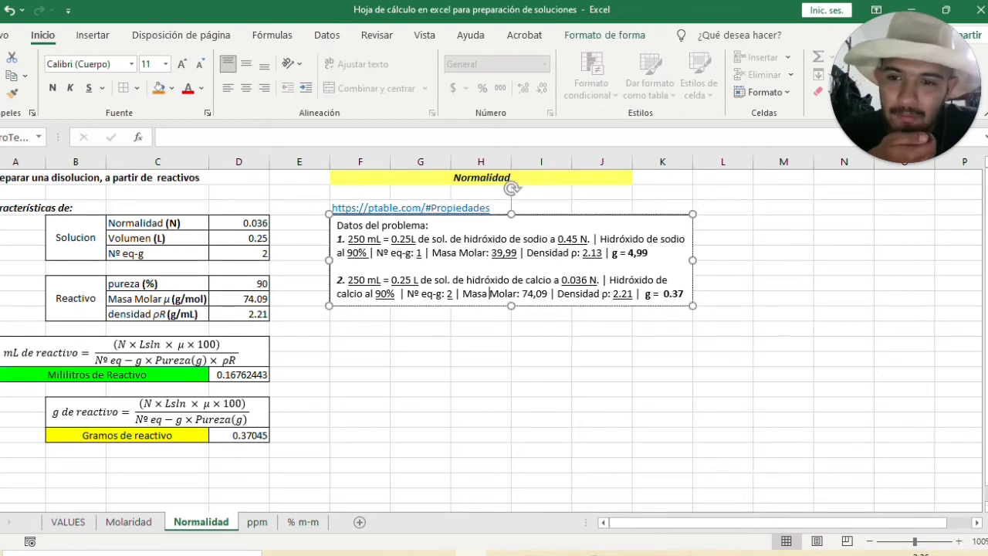
left_click(238, 314)
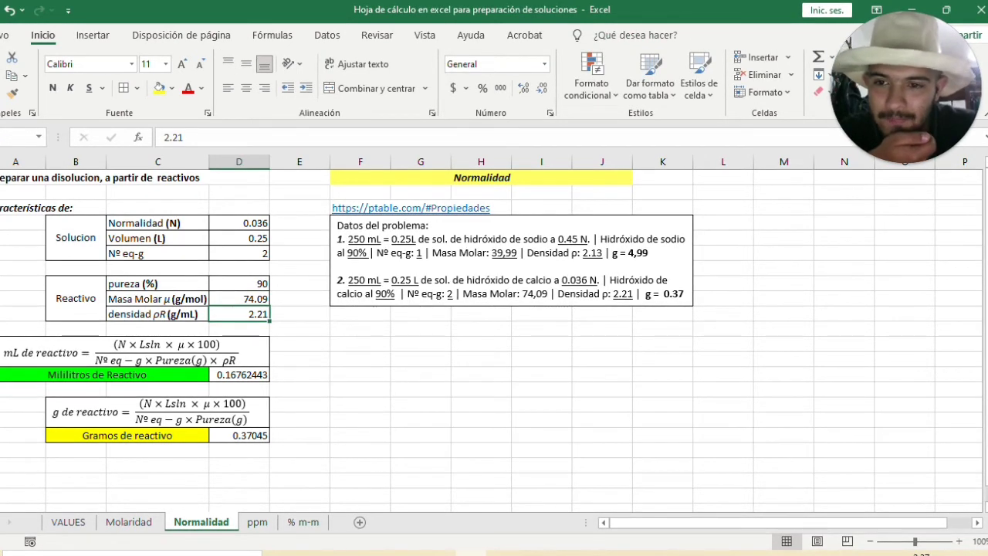
left_click(238, 238)
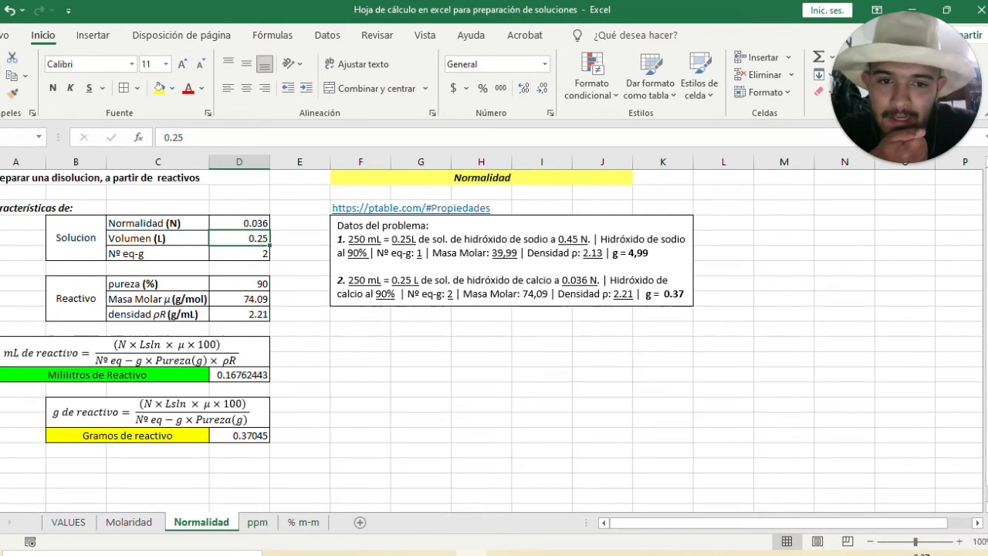
left_click(589, 280)
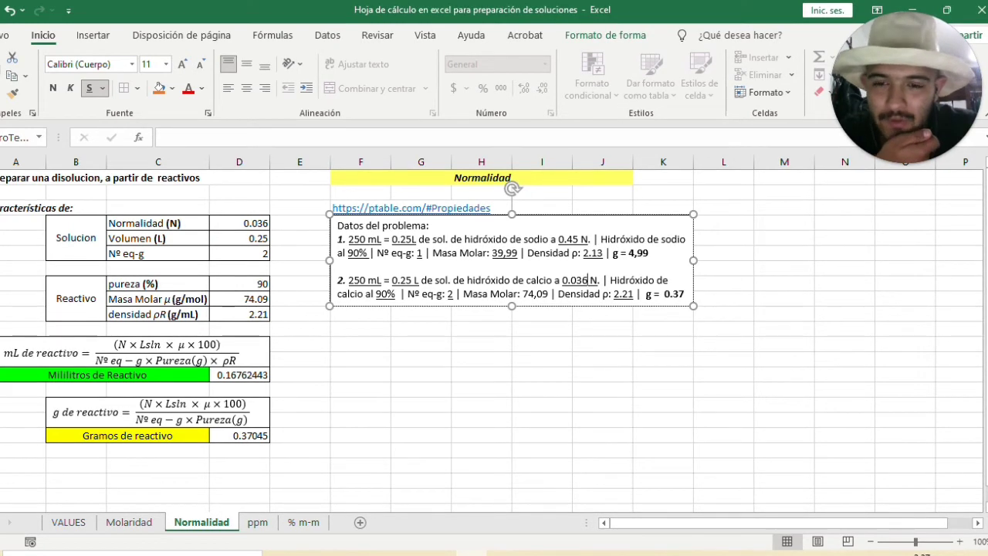
key("Escape")
key("Escape")
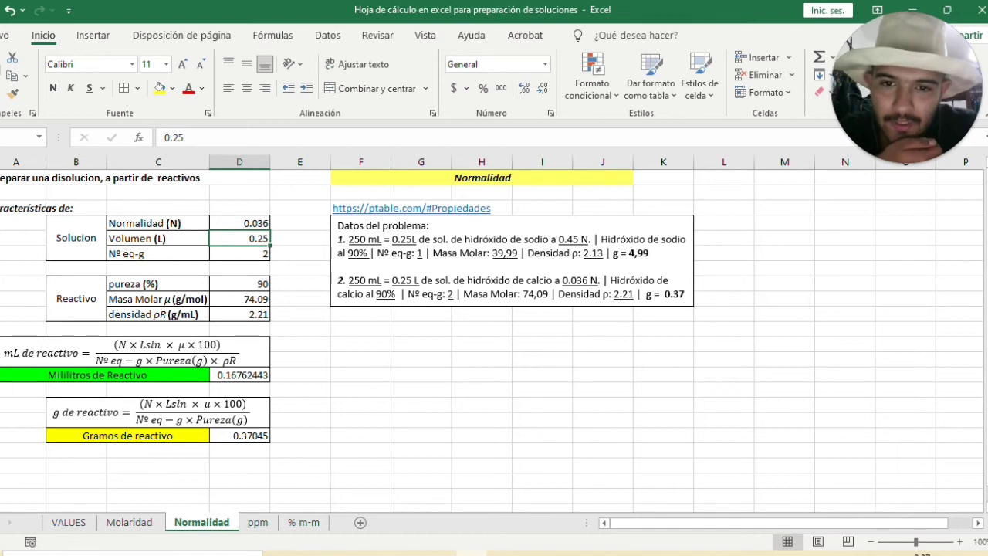
- Insert a space before the L in the sodium hydroxide problem's volume so it reads 0.25 L
left_click(413, 239)
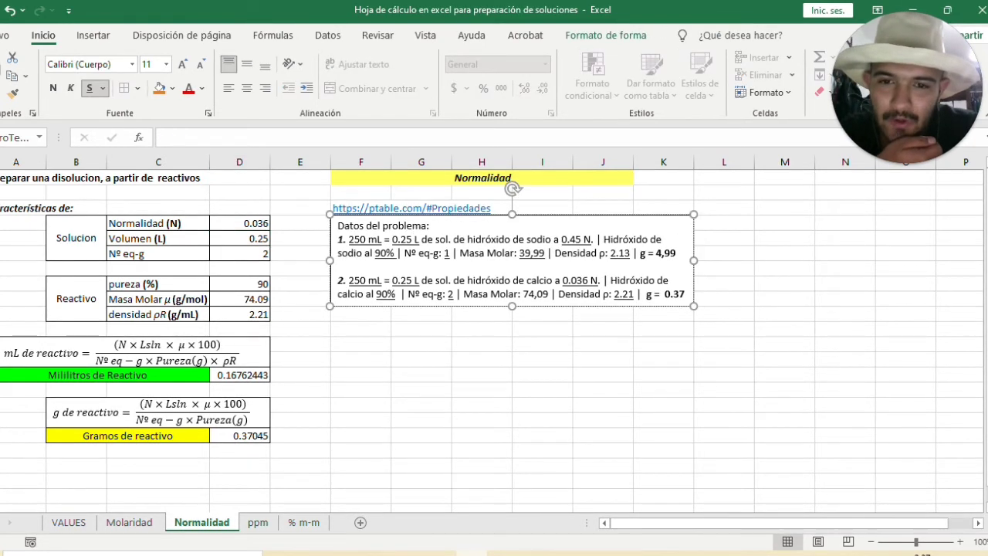
left_click_drag(349, 239, 382, 240)
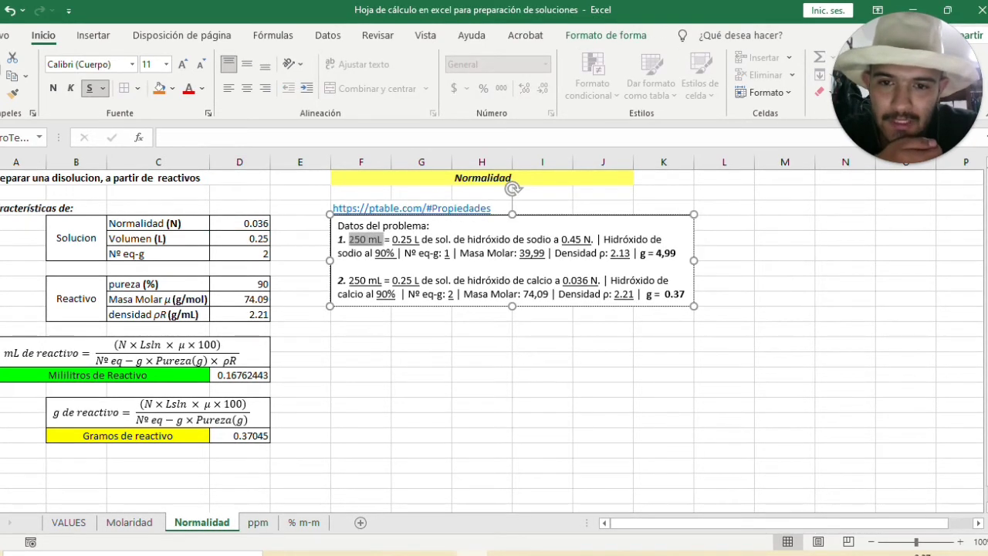
left_click(382, 239)
left_click(240, 253)
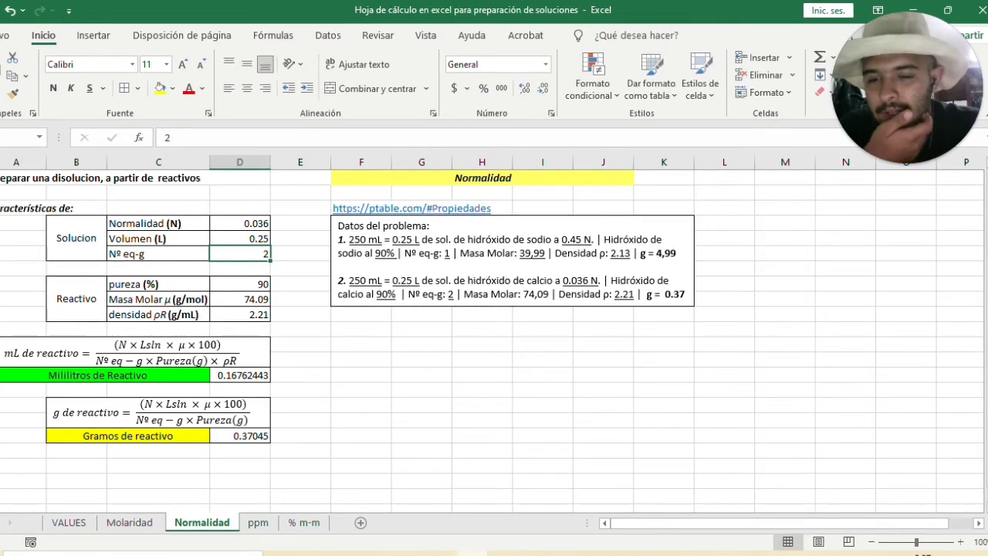
- Clear the existing formula from the Mililitros de Reactivo result cell on the Normalidad sheet
left_click(240, 375)
double_click(240, 375)
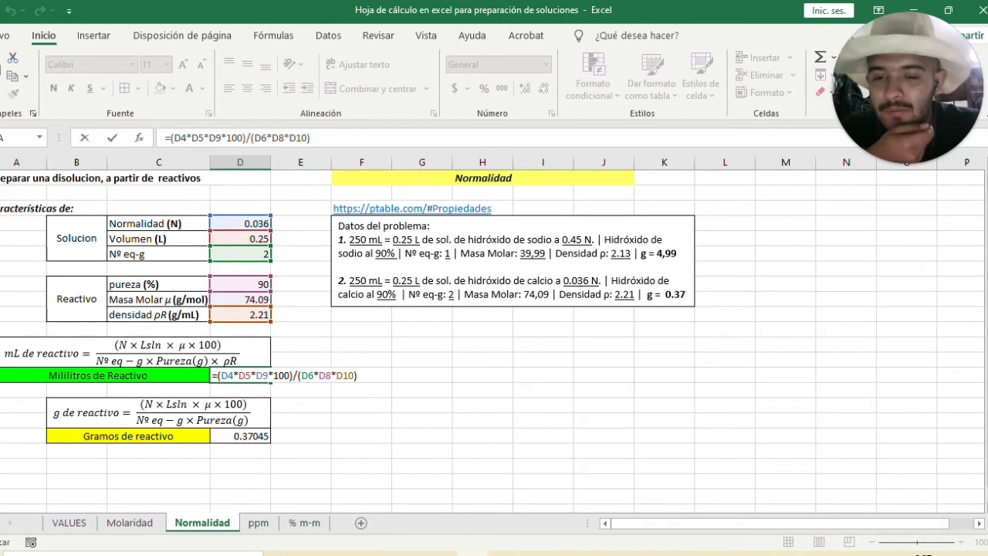
left_click_drag(216, 375, 352, 375)
key("BackSpace")
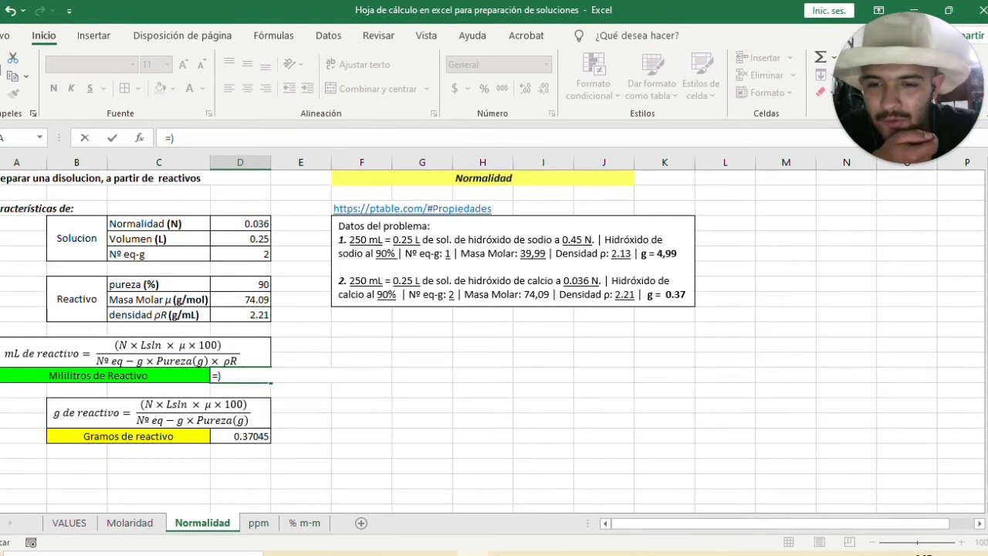
key("Delete")
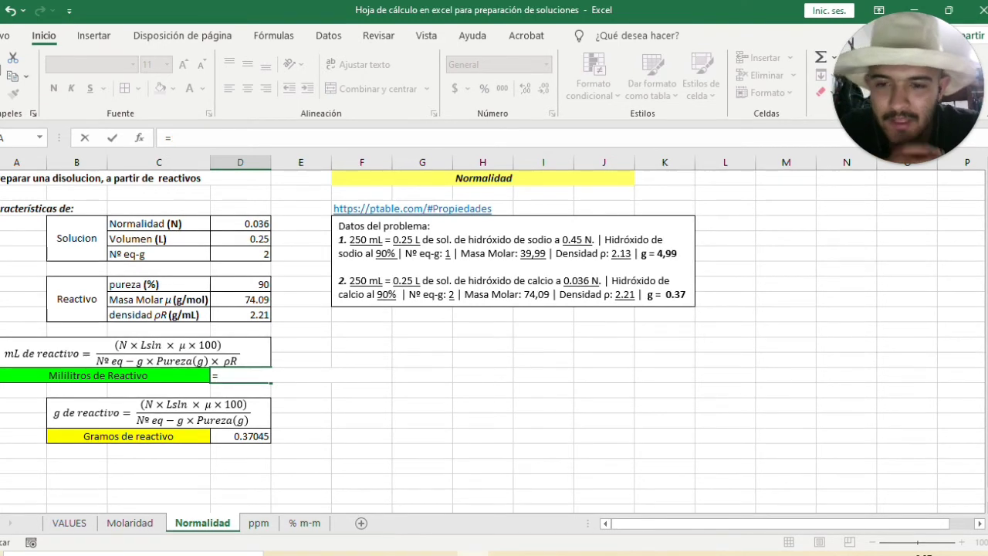
key("Escape")
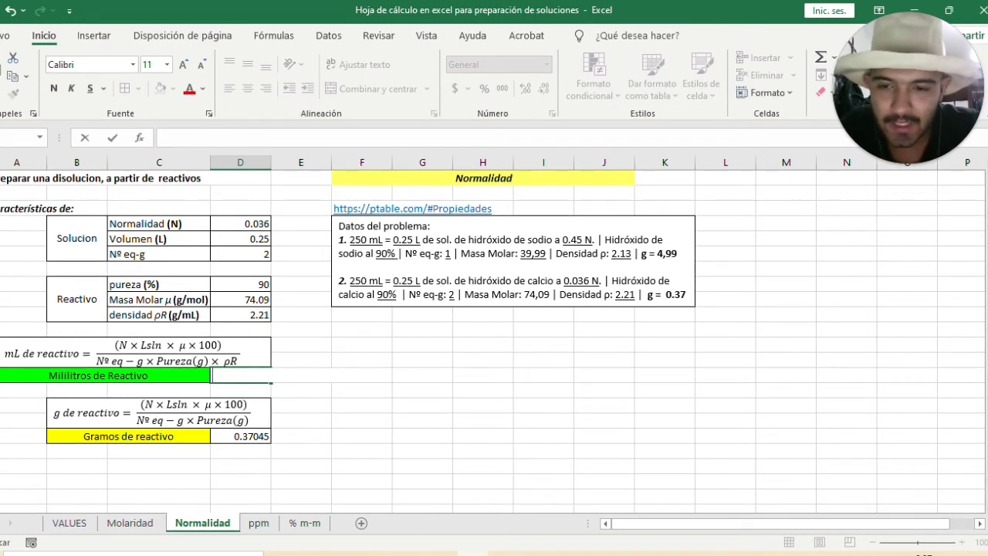
- Start the Mililitros de Reactivo formula with =(D4*D5*D9, multiplying normality, volume and molar mass
type("=")
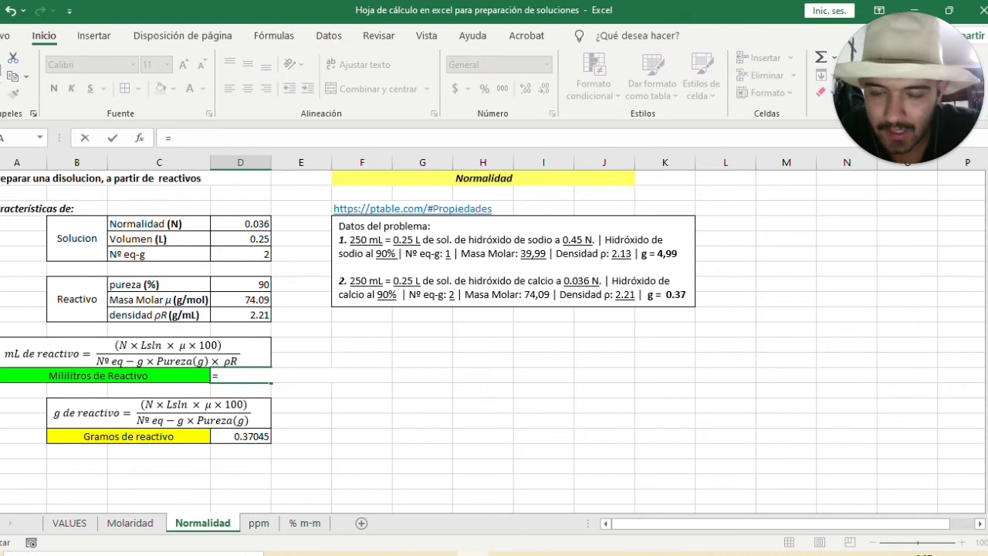
type("(")
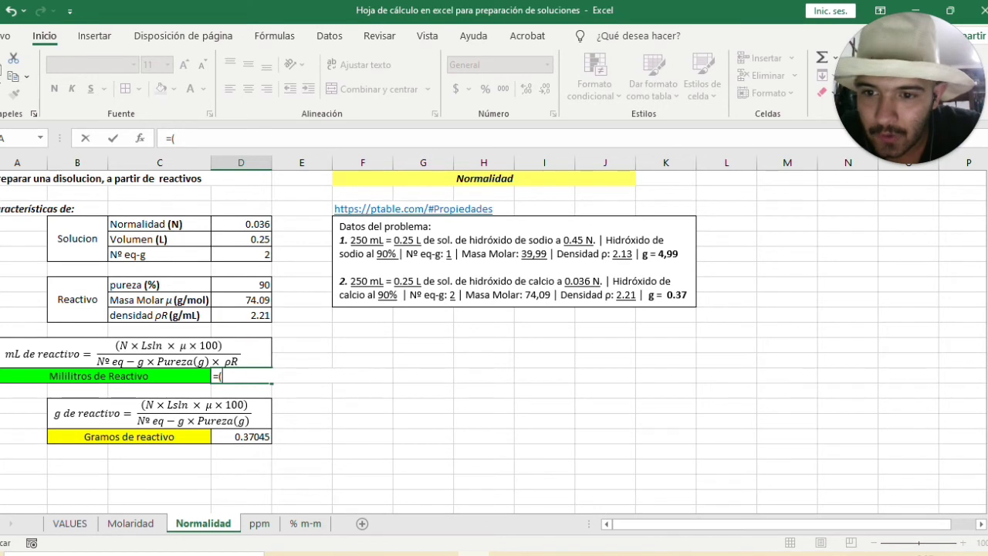
left_click(241, 223)
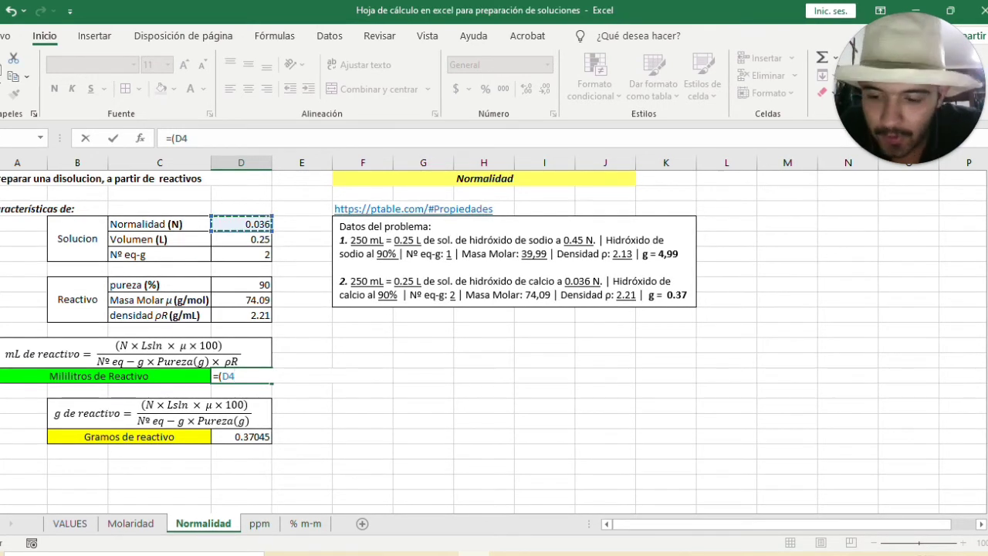
type("*")
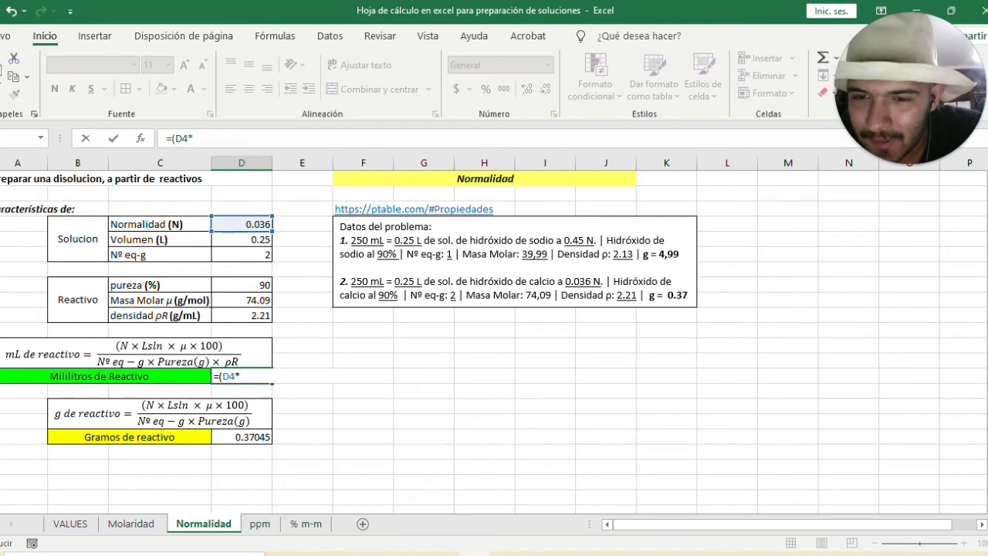
left_click(242, 239)
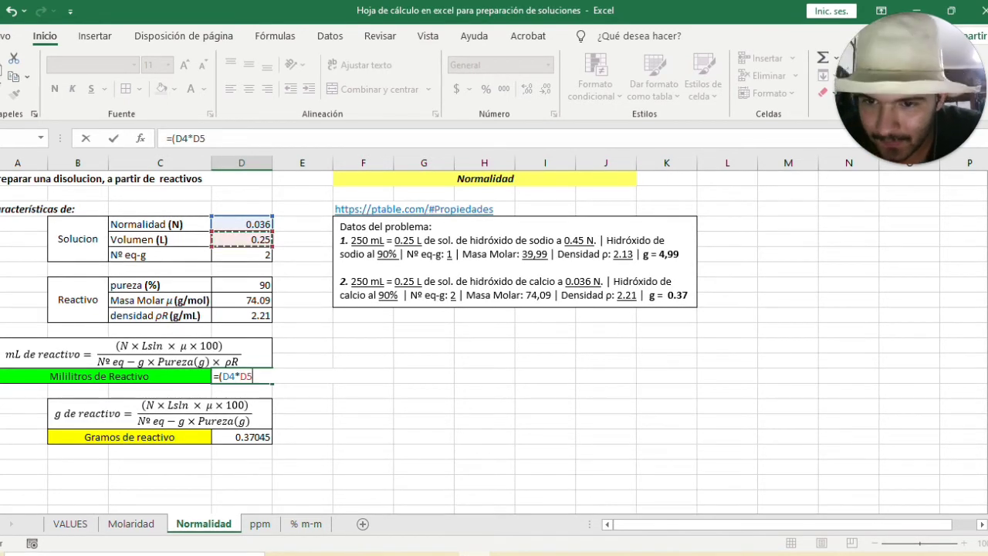
type("*")
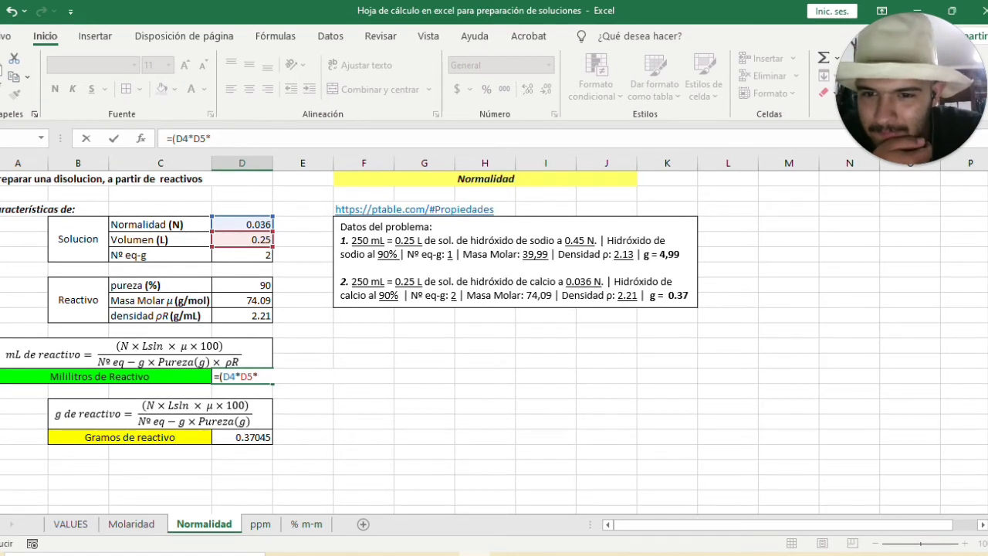
left_click(242, 301)
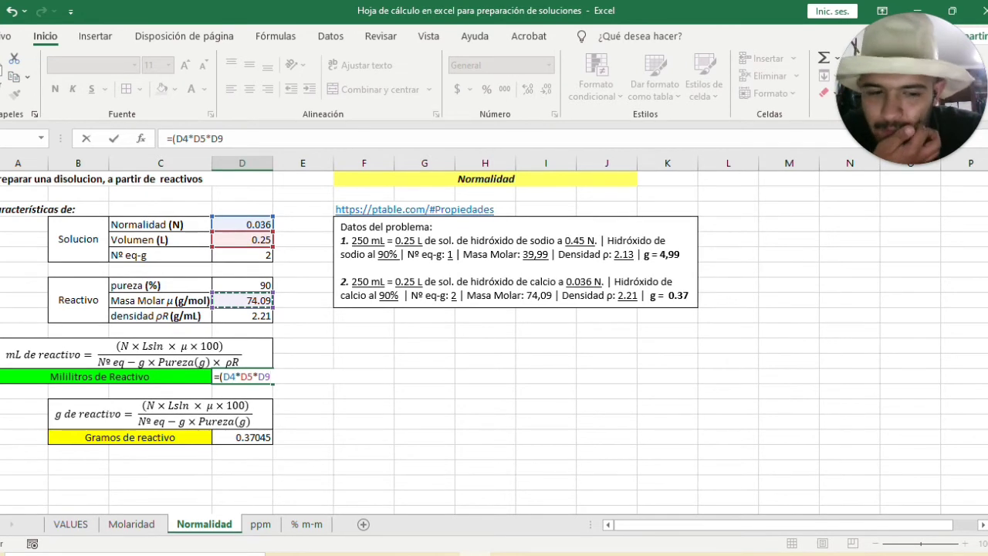
- Complete the numerator as =(D4*D5*D9*100) by multiplying by 100 and closing the parenthesis
type("8100")
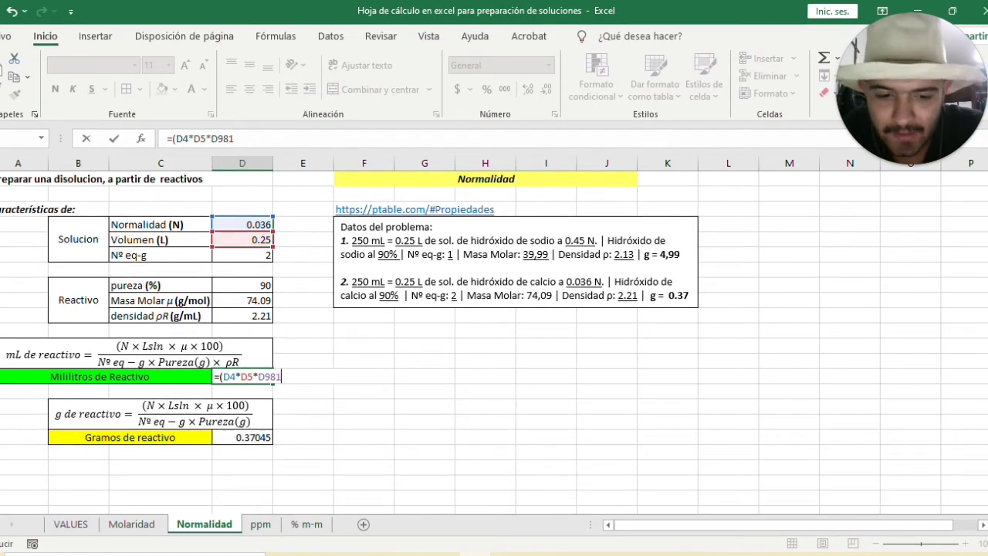
key("BackSpace")
key("BackSpace")
key("BackSpace")
key("BackSpace")
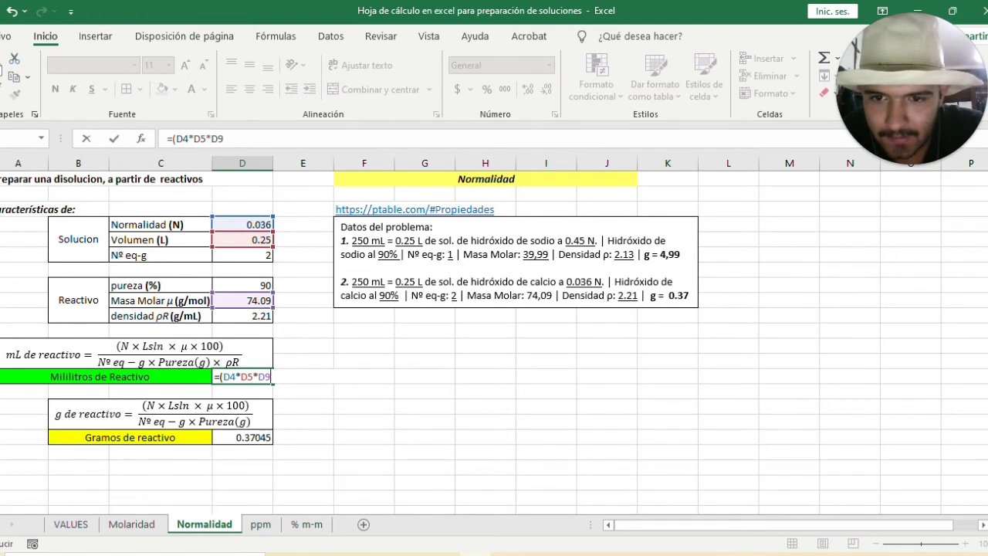
type("*")
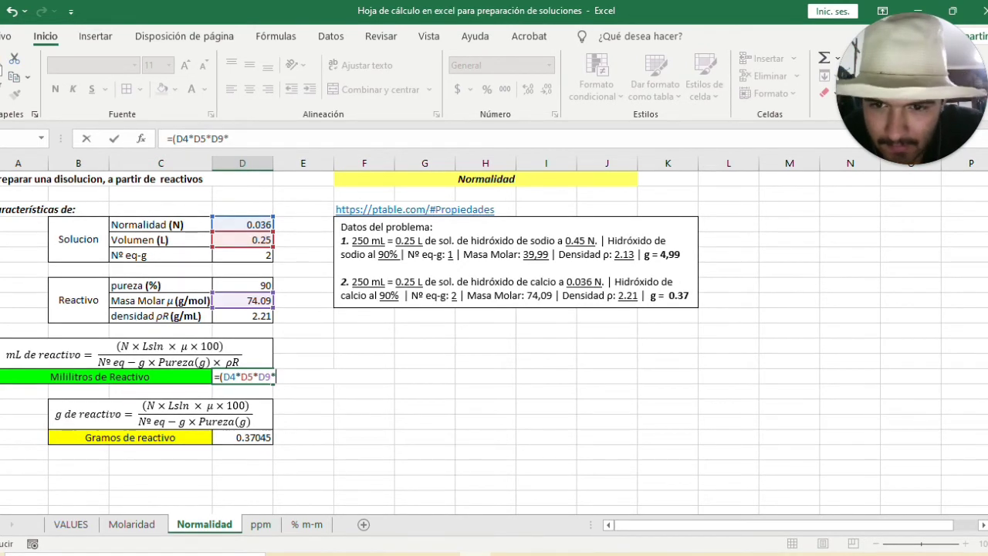
type("100)")
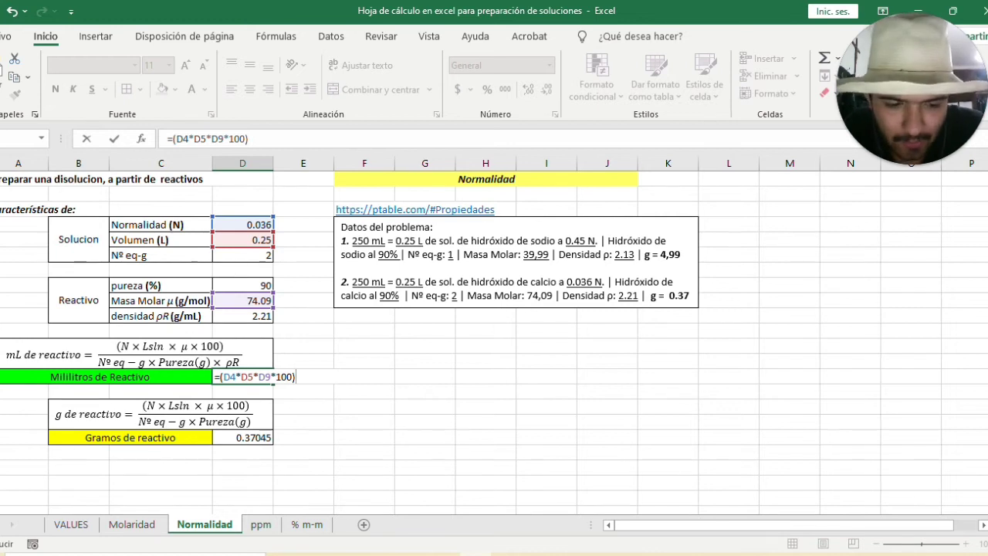
- Complete the Mililitros de Reactivo formula as =(D4*D5*D9*100)/(D6*D8*D10), dividing by equivalents, purity and density
type("/")
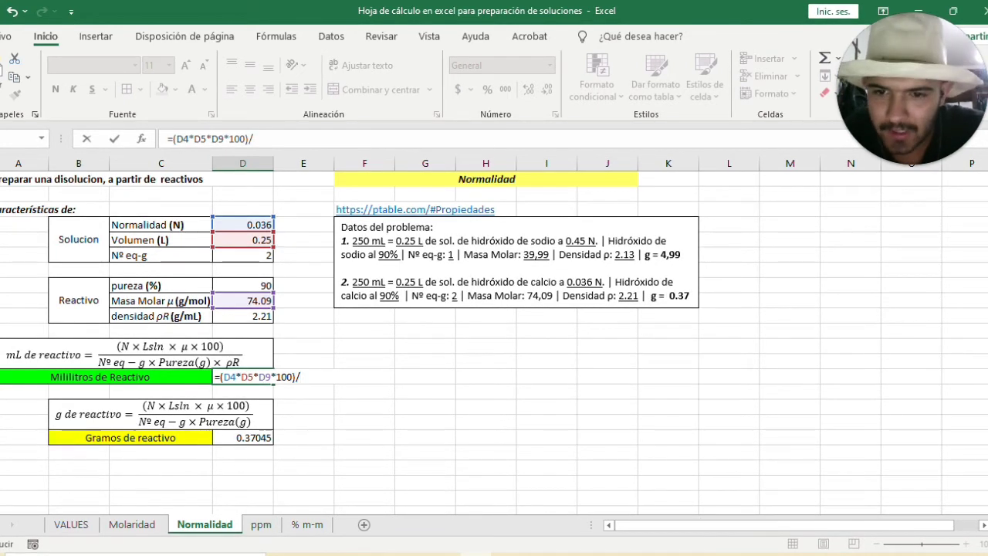
type("(")
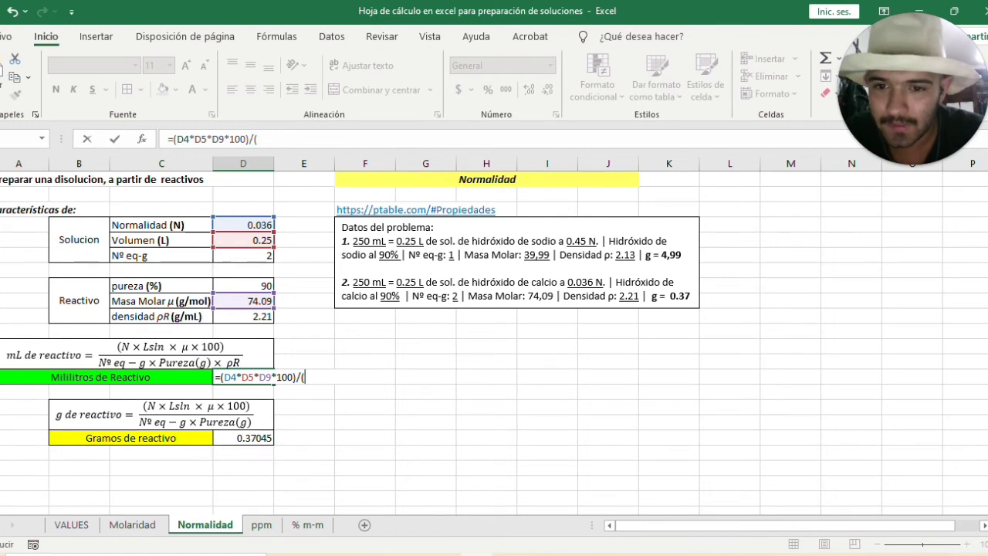
left_click(243, 255)
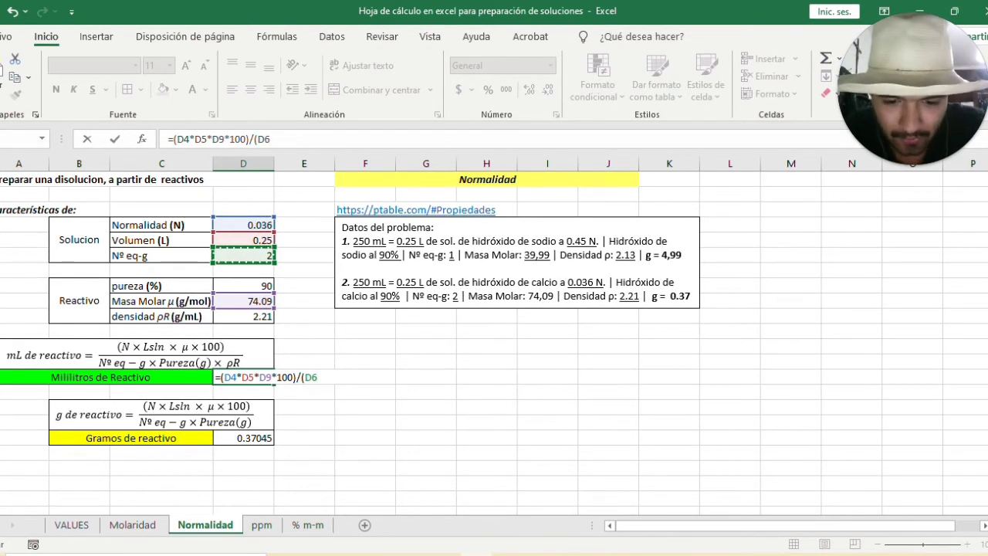
type("*")
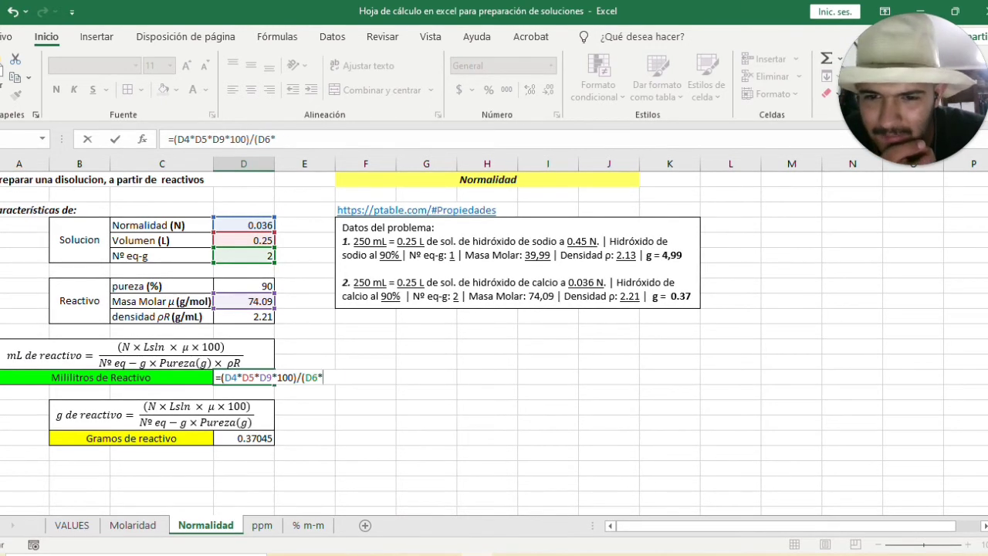
left_click(244, 286)
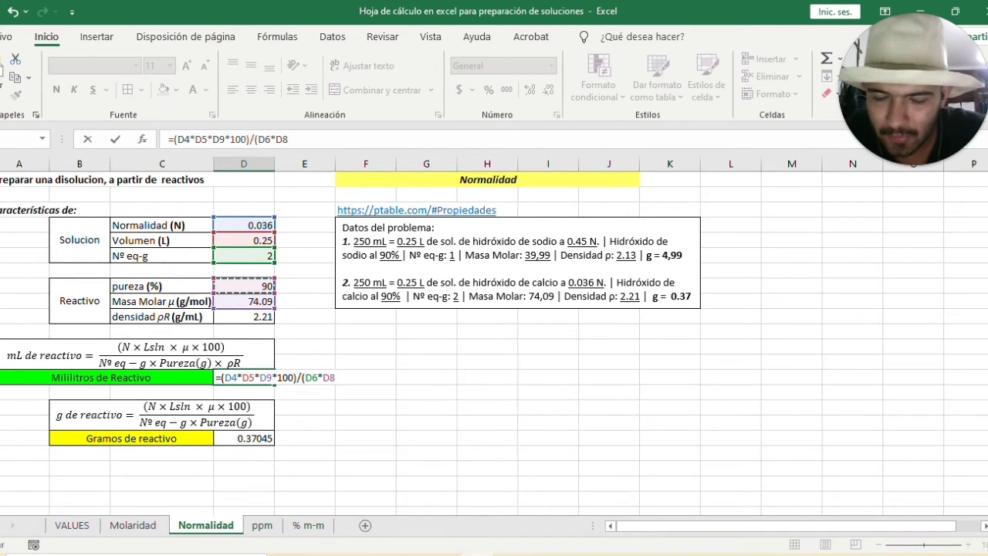
type("*")
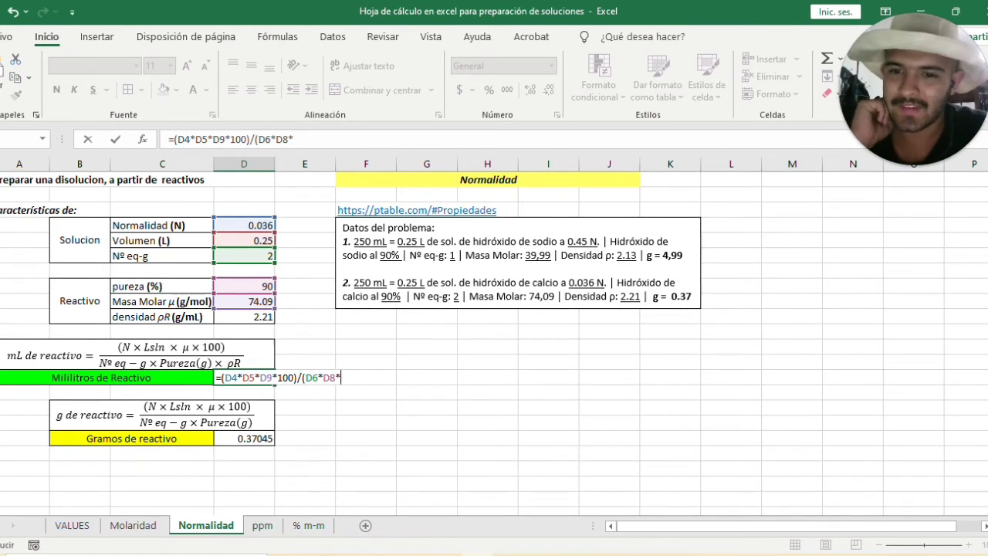
left_click(244, 316)
type(")")
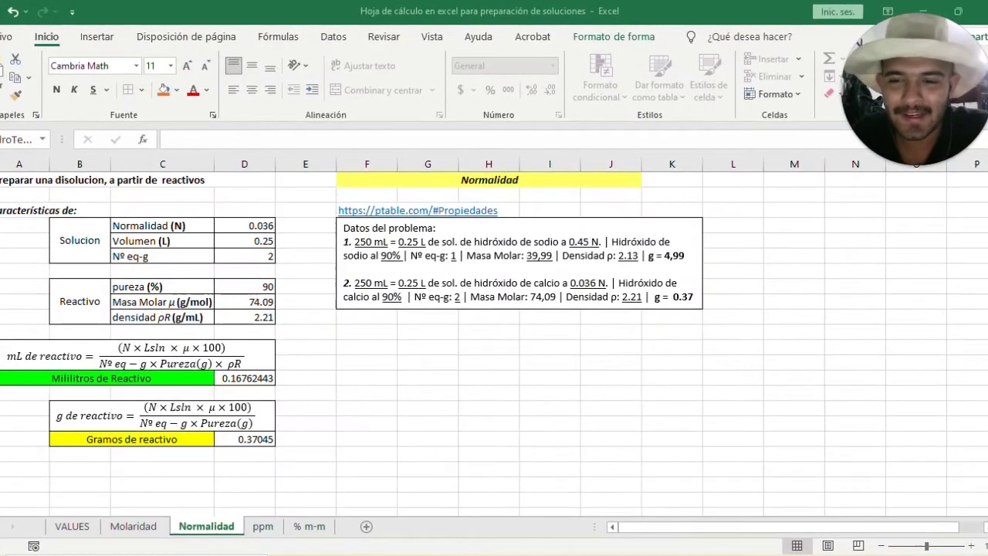
- Clear the formula from the Mililitros de Reactivo result cell
key("alt+Tab")
left_click(368, 423)
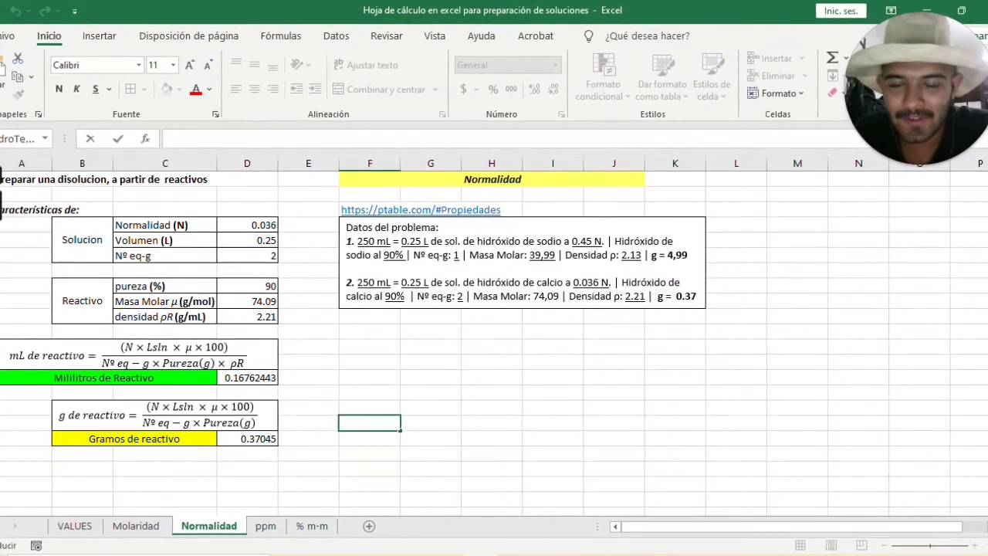
double_click(248, 378)
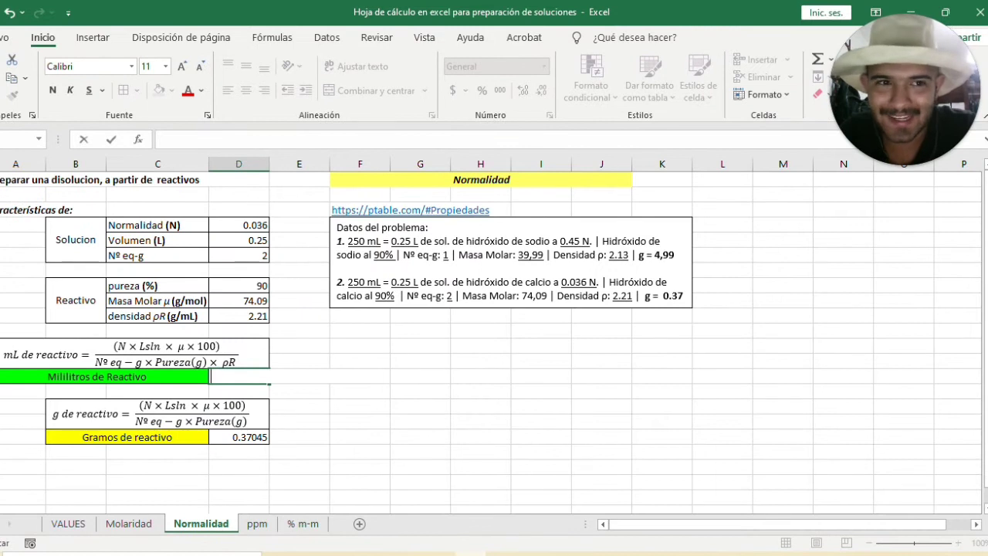
- Extend the Gramos de reactivo formula's denominator with *D10 so it reads =(D4*D5*D9*100)/(D6*D8*D10)
left_click(239, 438)
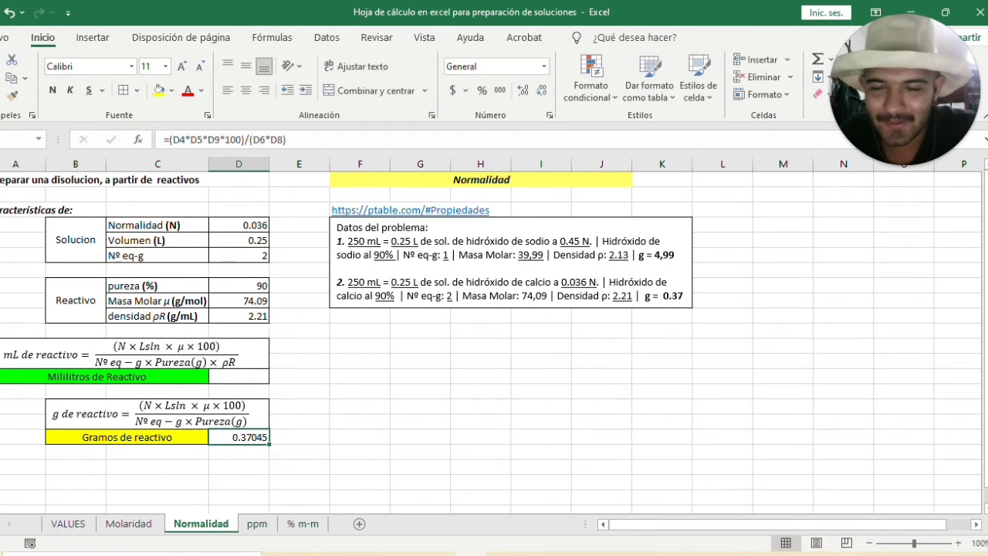
double_click(244, 436)
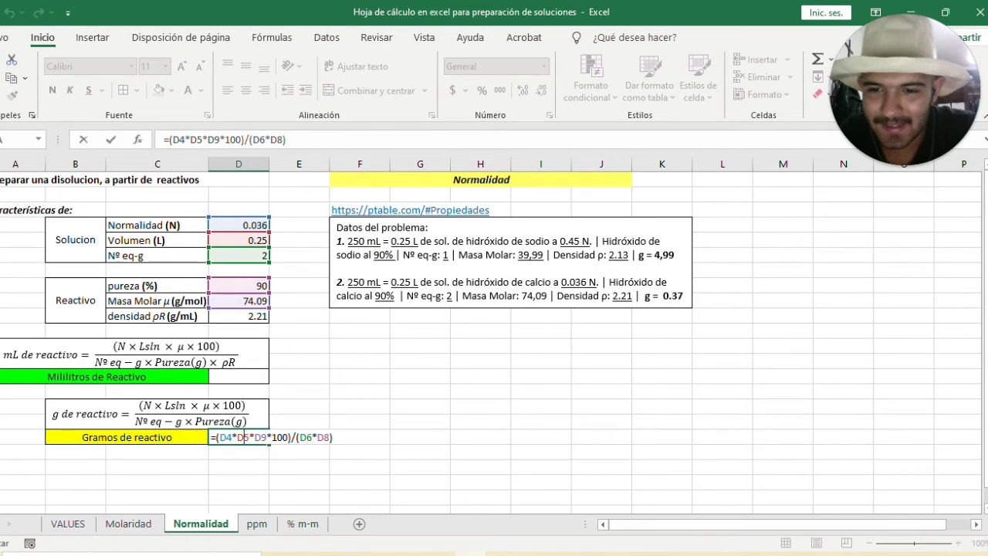
left_click_drag(210, 438, 333, 437)
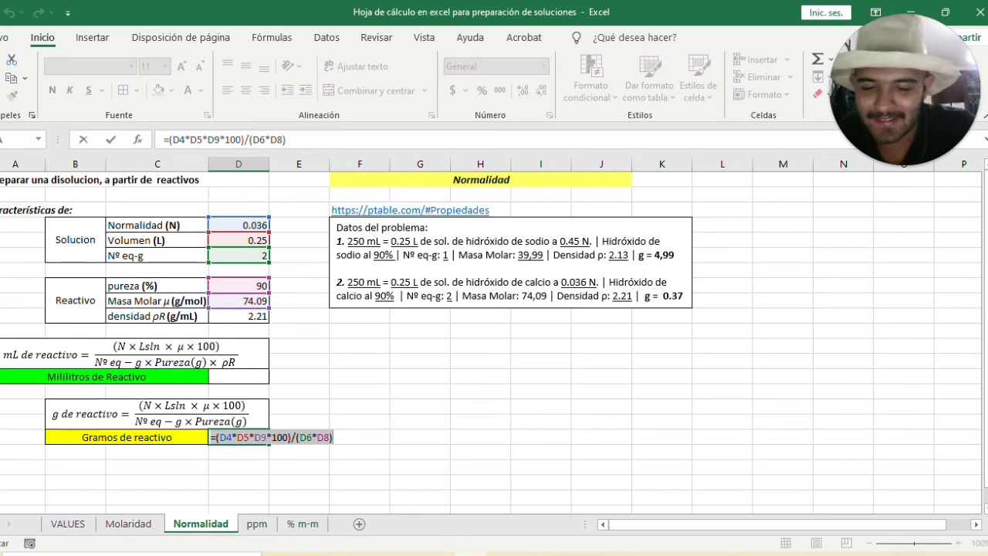
left_click(330, 437)
type("*D10")
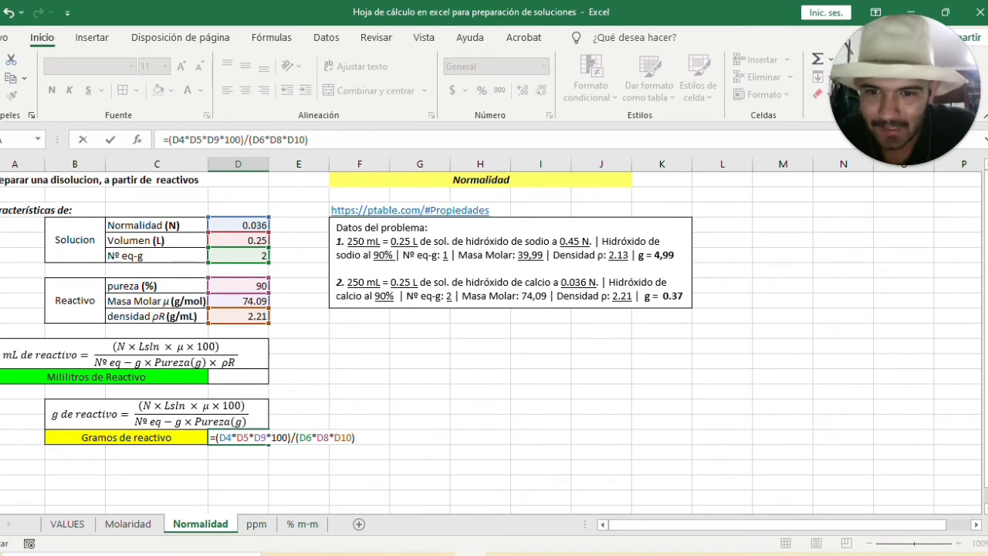
- Remove *D10 from the Gramos de reactivo formula, restoring =(D4*D5*D9*100)/(D6*D8)
key("BackSpace")
key("BackSpace")
key("BackSpace")
key("BackSpace")
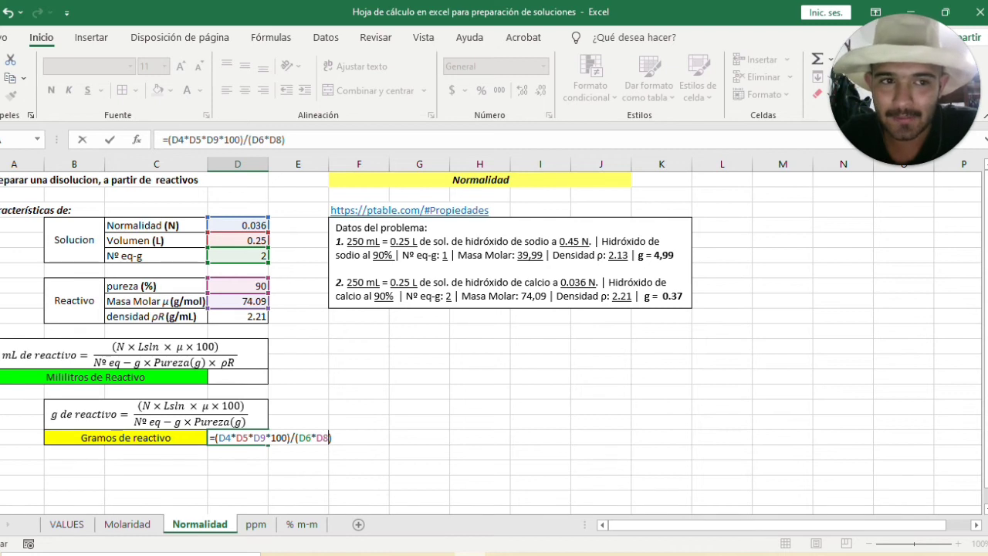
left_click(419, 391)
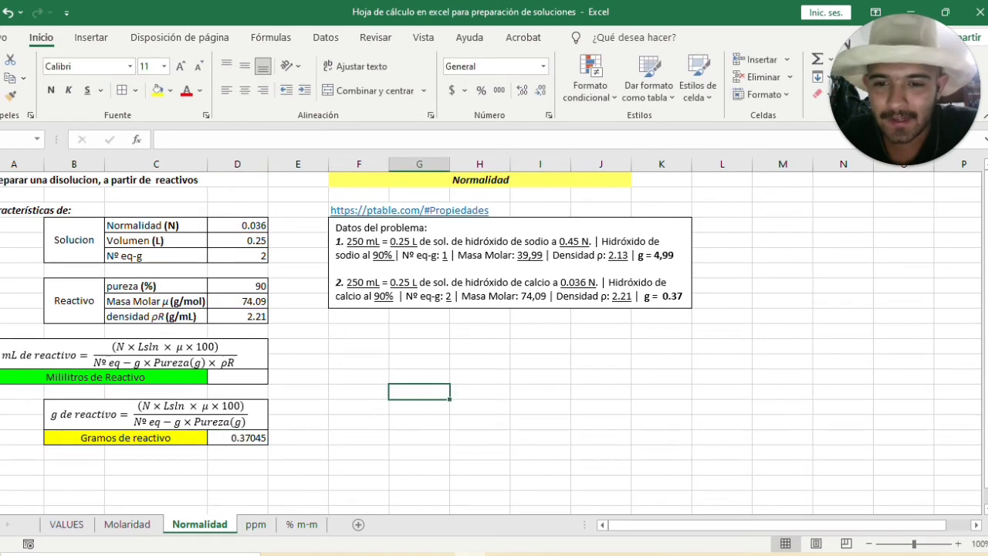
- Compare the Gramos de reactivo result with the grams stated for the calcium hydroxide problem
left_click(239, 421)
left_click(237, 438)
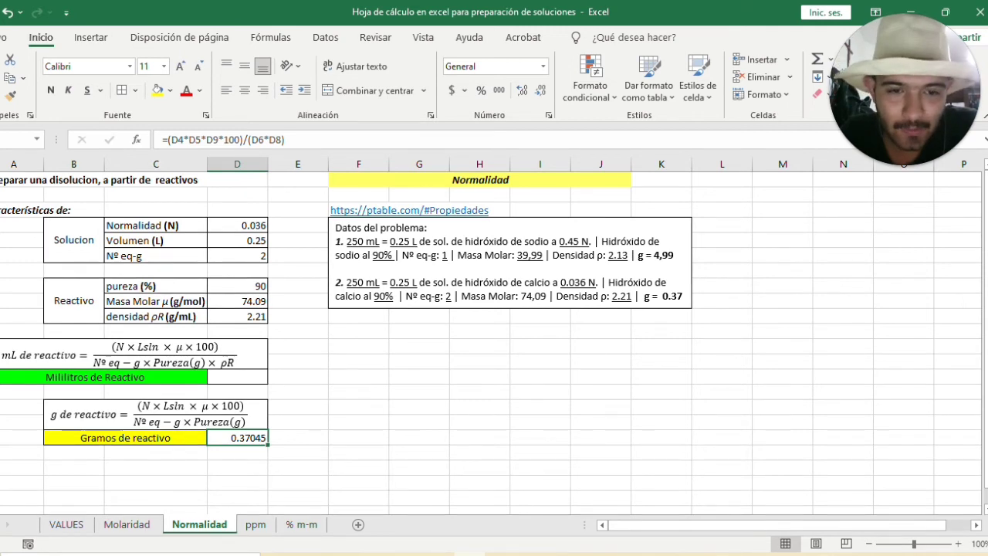
double_click(672, 297)
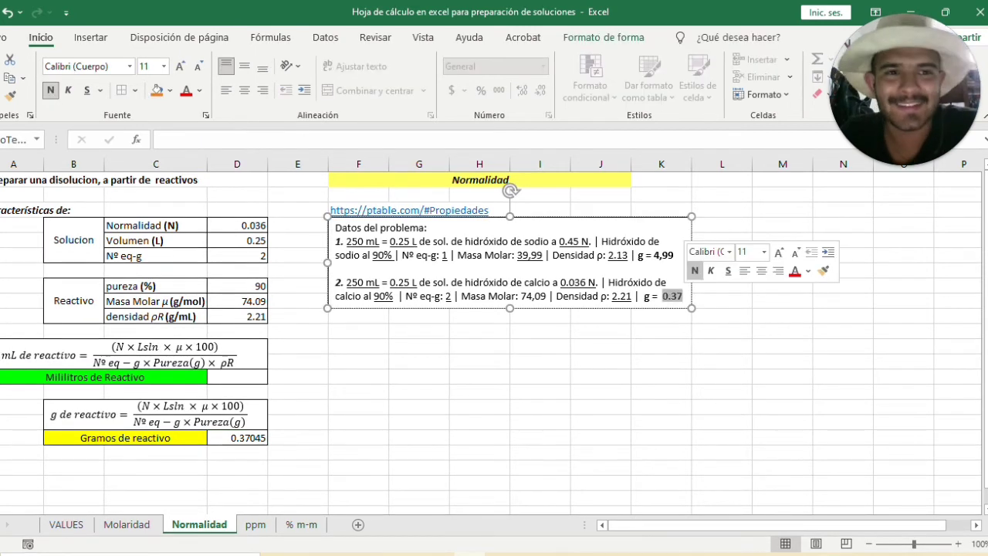
key("ctrl+n")
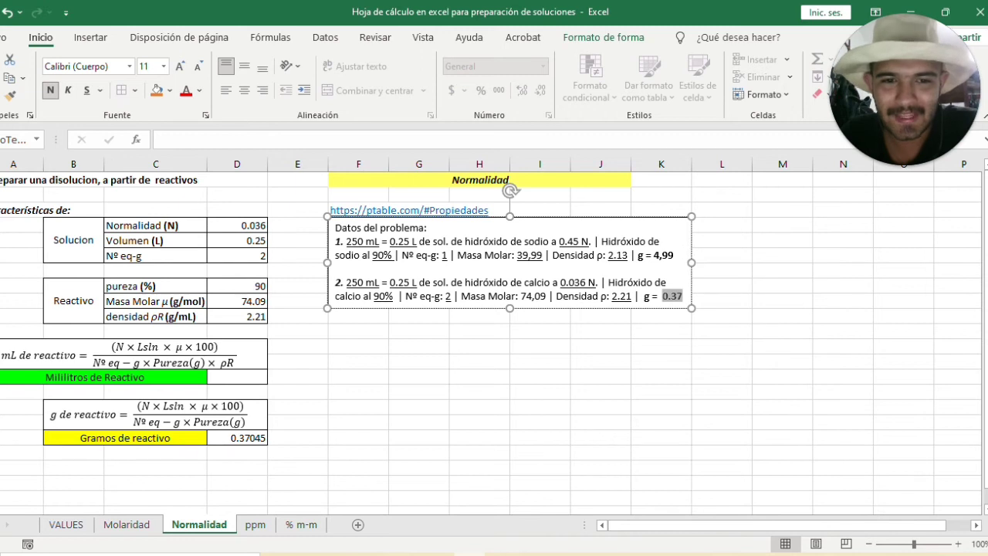
key("Right")
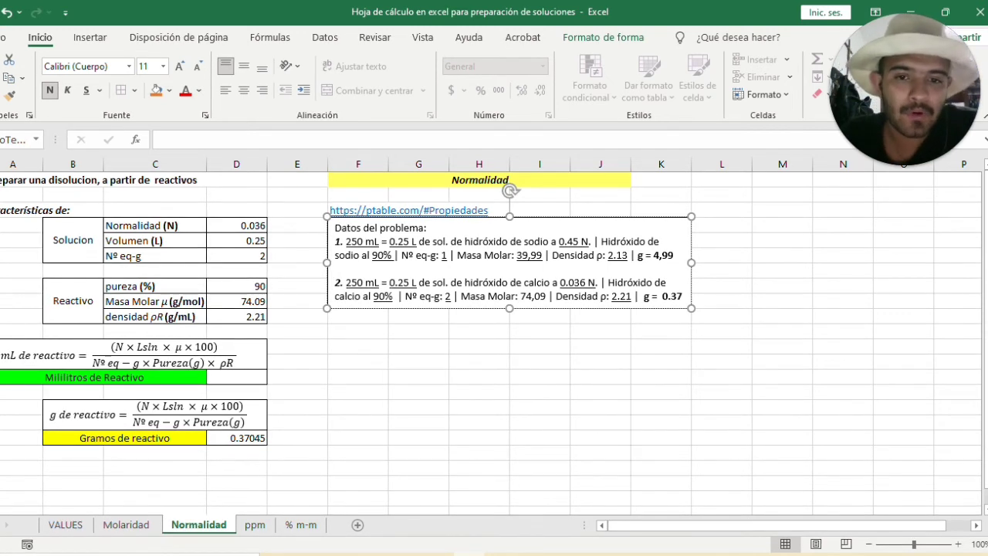
- Set Nº eq-g to 1 for the sodium hydroxide problem
left_click(552, 255)
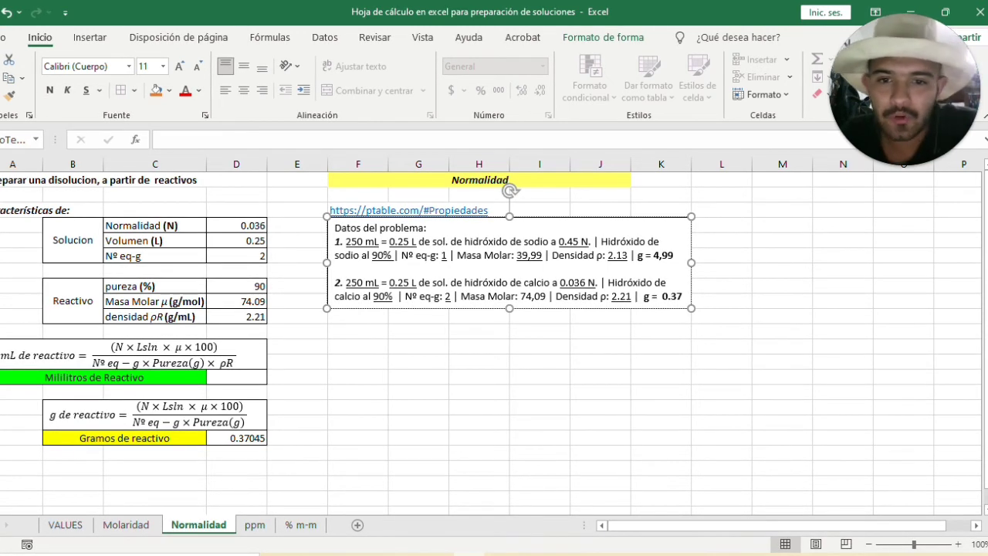
left_click(236, 301)
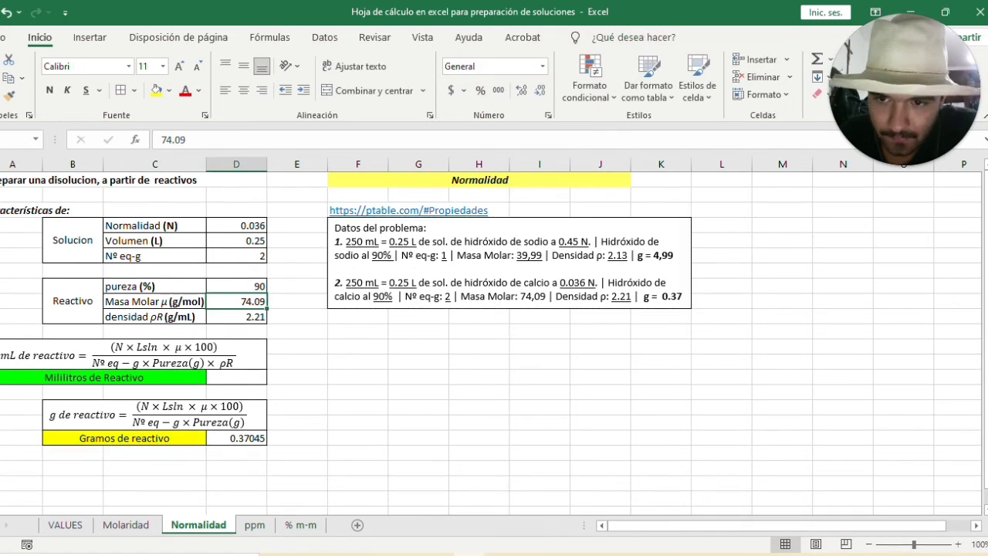
left_click(236, 316)
double_click(244, 256)
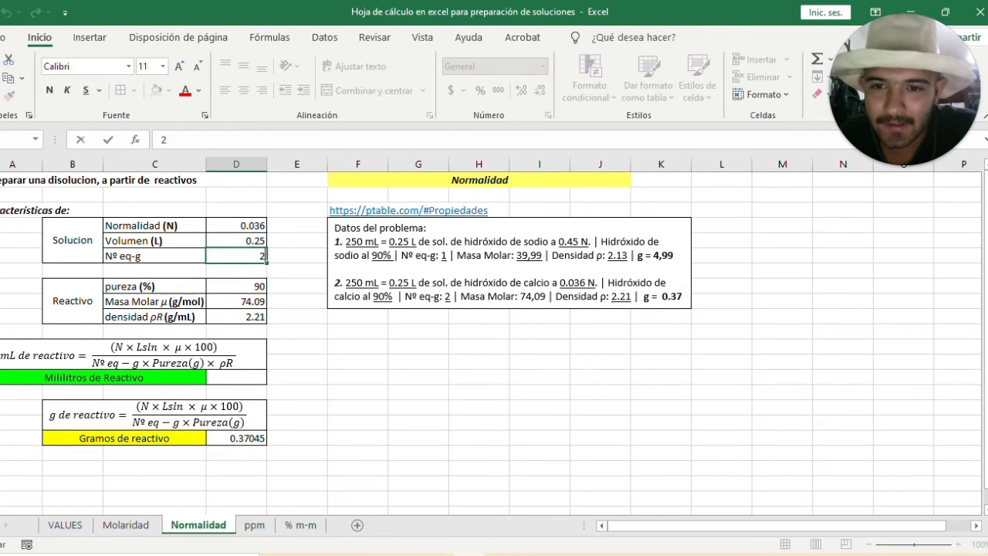
key("BackSpace")
type("1")
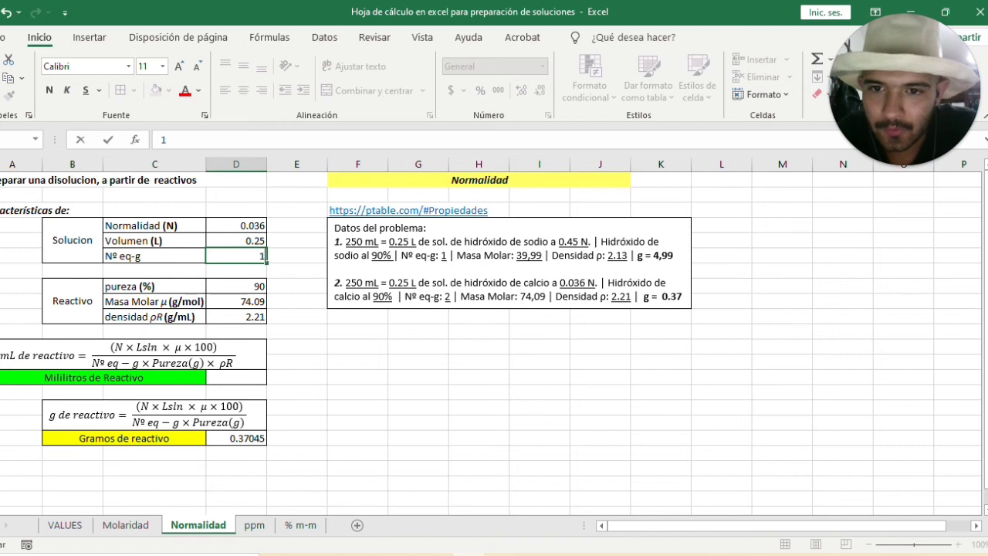
left_click(452, 255)
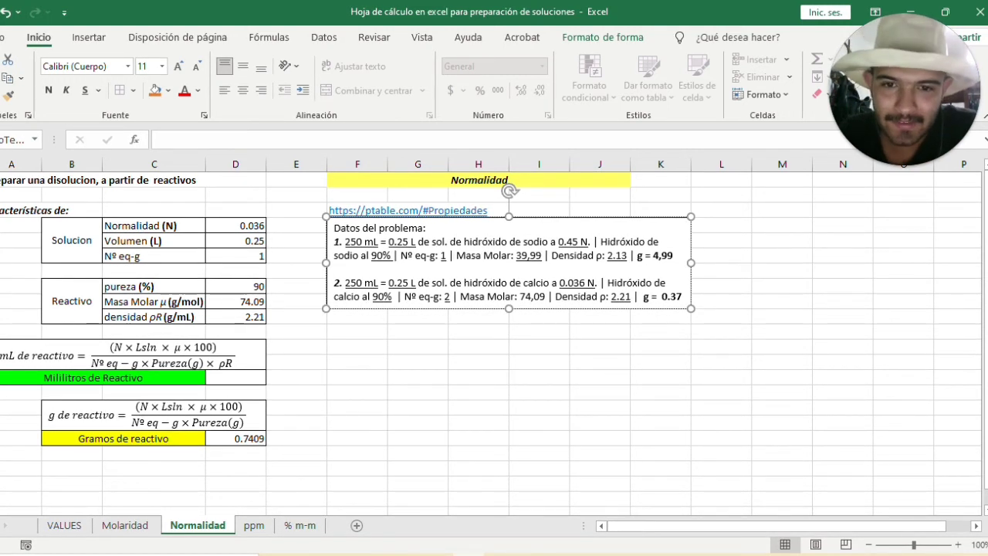
- Set the reagent's Masa Molar to 39.99 g/mol for sodium hydroxide
left_click(334, 268)
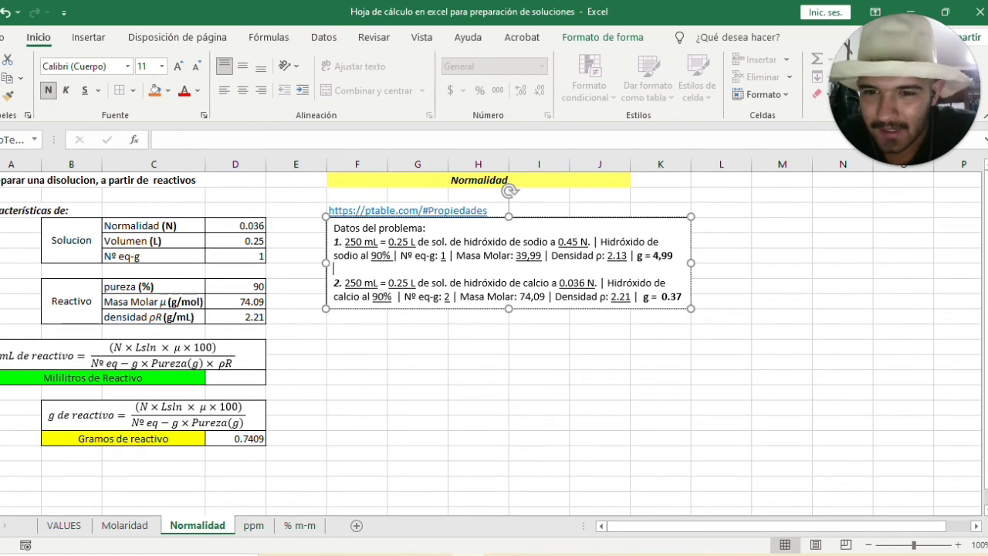
left_click(240, 302)
double_click(240, 302)
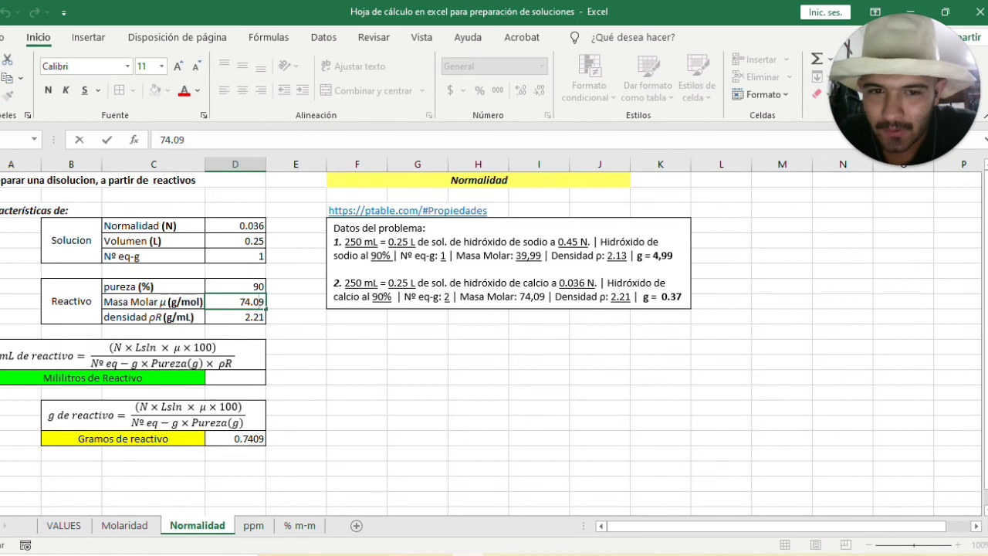
key("BackSpace")
key("BackSpace")
key("BackSpace")
key("BackSpace")
key("BackSpace")
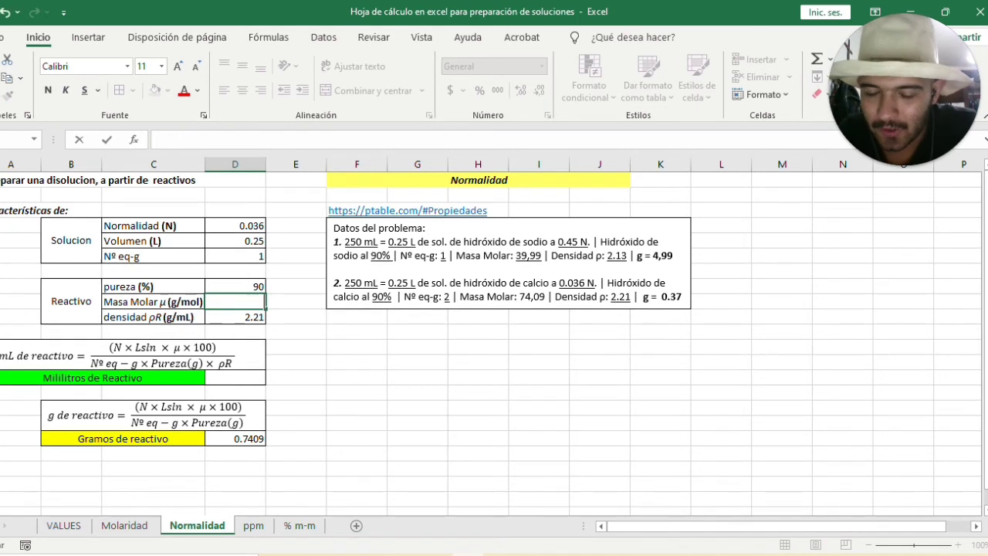
type("39")
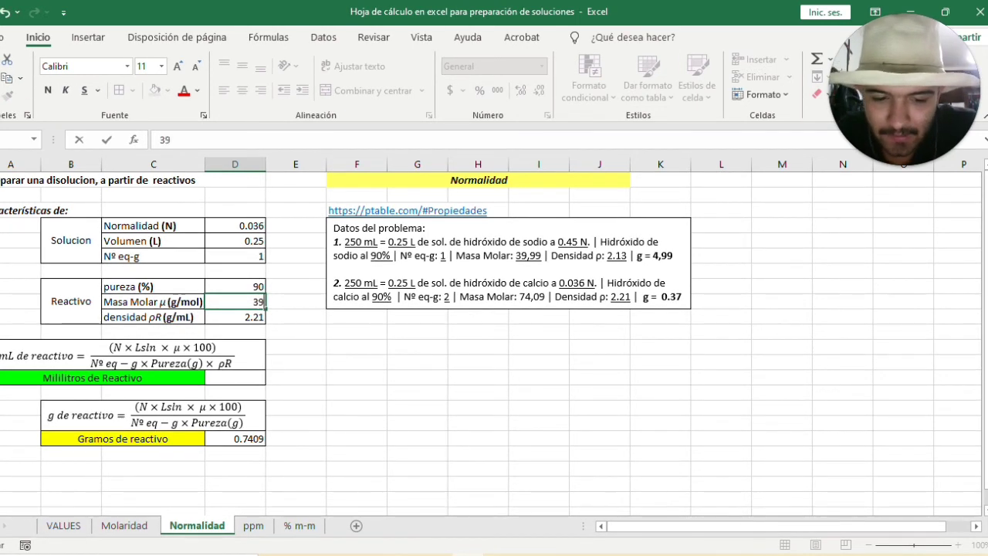
type(".99")
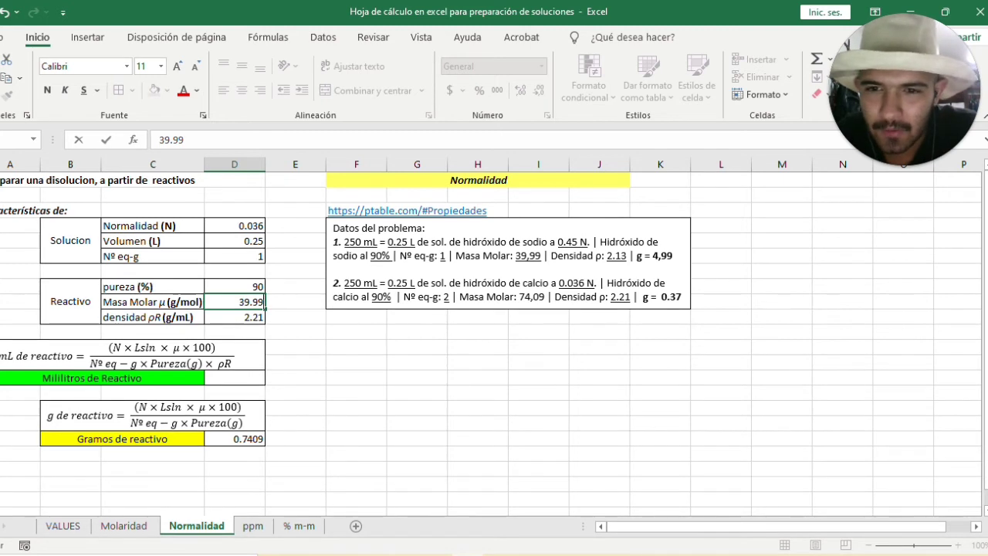
- Set the solution's Normalidad to 0.45 N for the sodium hydroxide problem
double_click(252, 226)
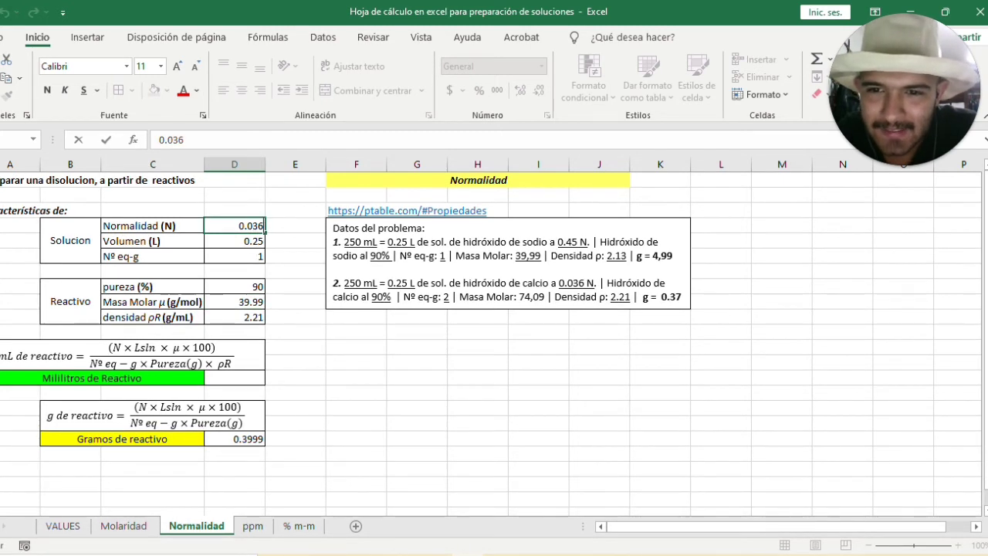
key("BackSpace")
key("BackSpace")
key("BackSpace")
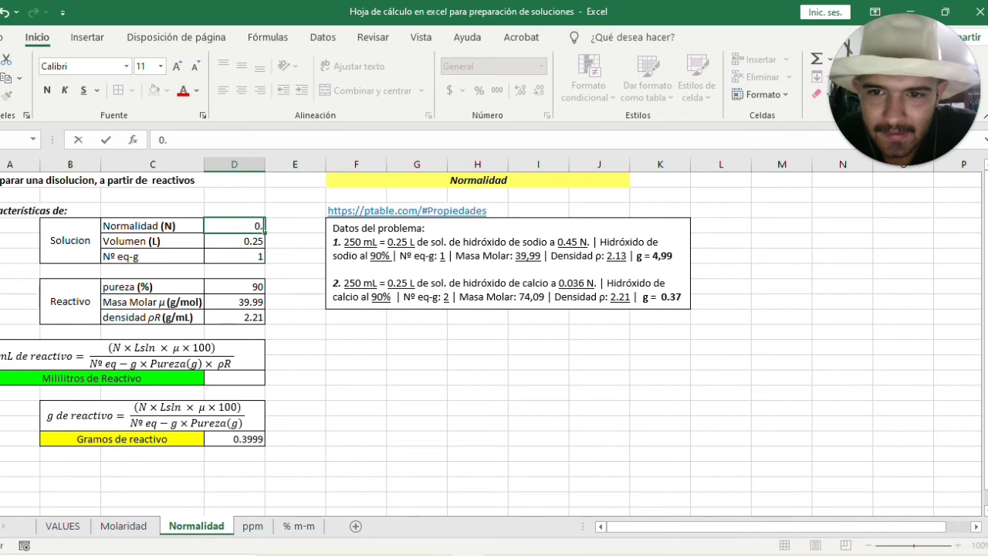
type("45")
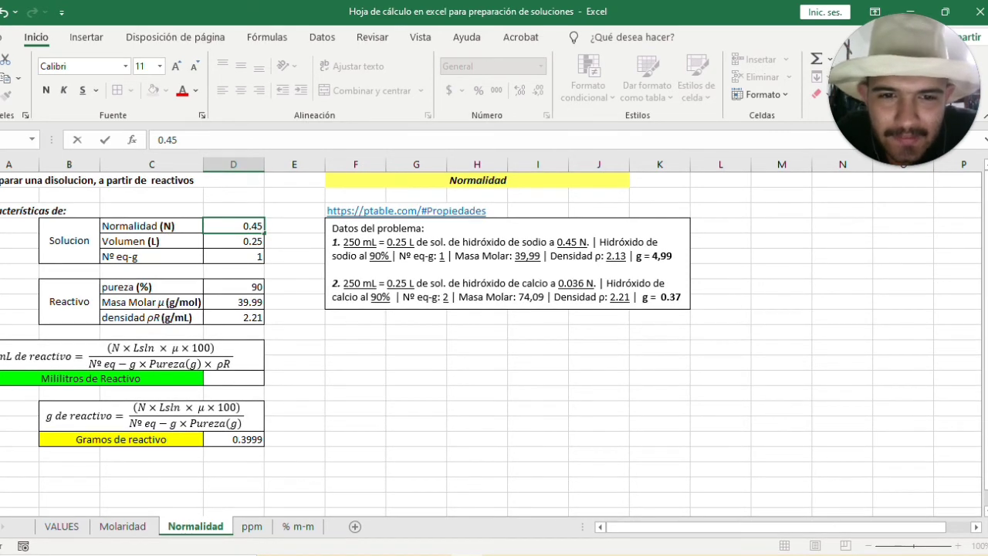
- Set the reagent's density to 2.13 g/mL for sodium hydroxide
double_click(256, 317)
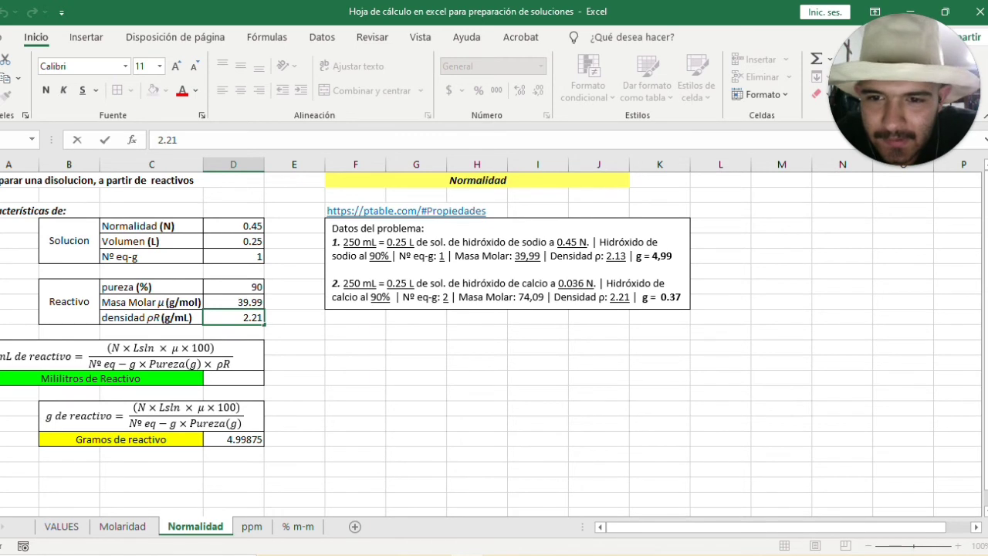
key("BackSpace")
key("BackSpace")
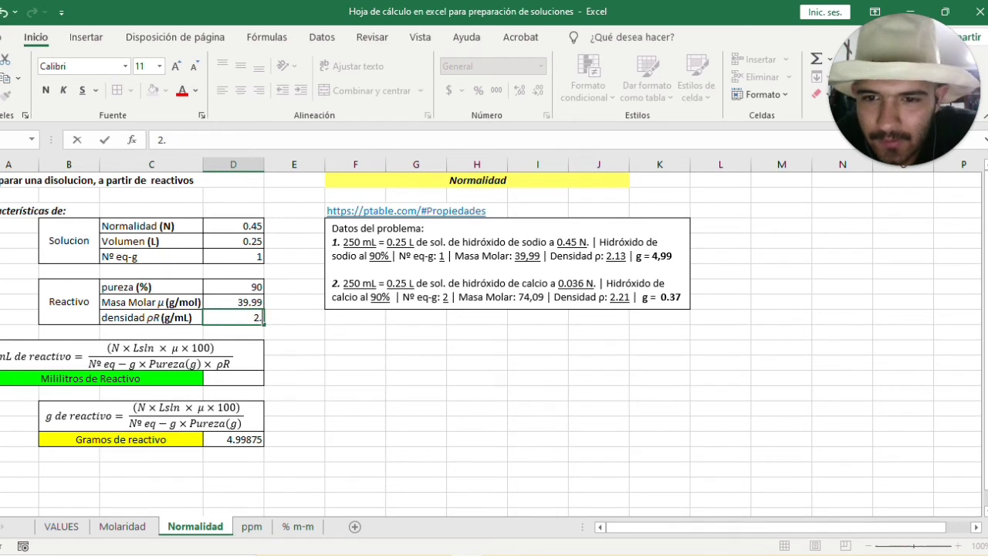
type("13")
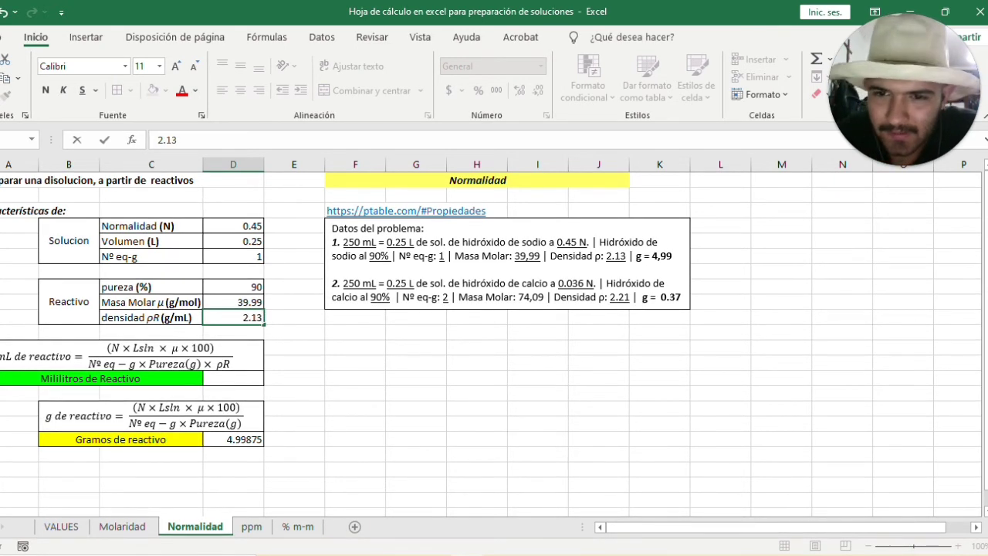
- Compare the calculated Gramos de reactivo with the answer given in problem 1 of the Normalidad sheet
left_click(294, 333)
left_click(294, 423)
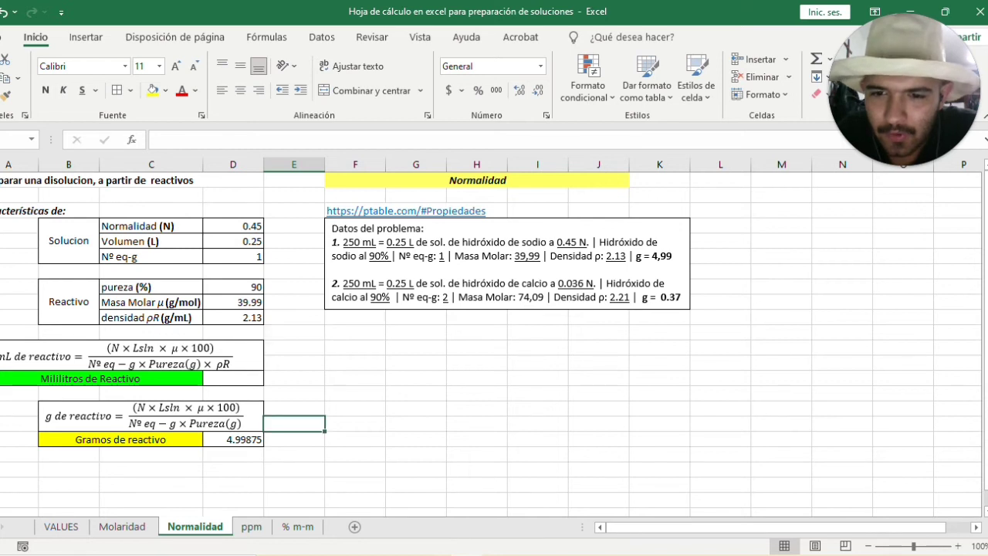
left_click(294, 455)
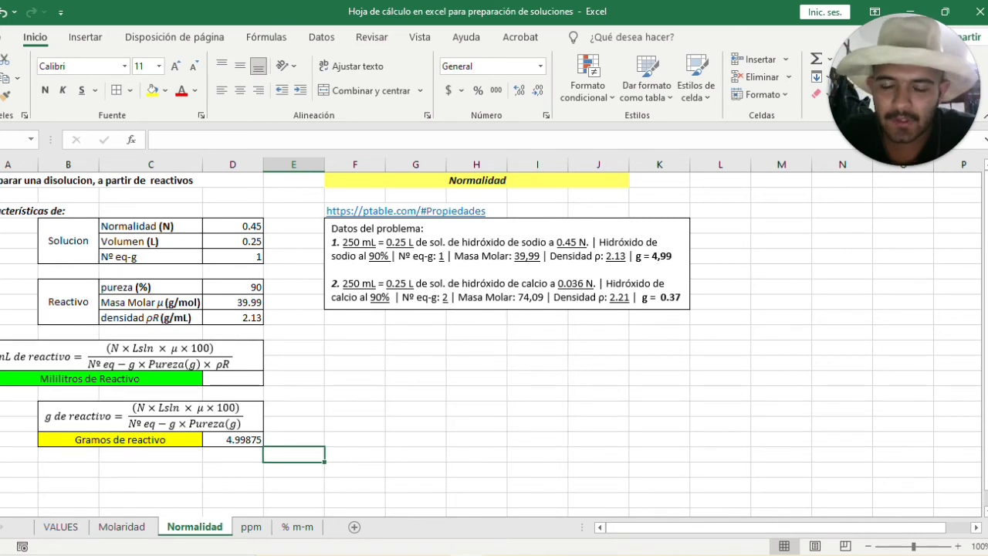
left_click(233, 439)
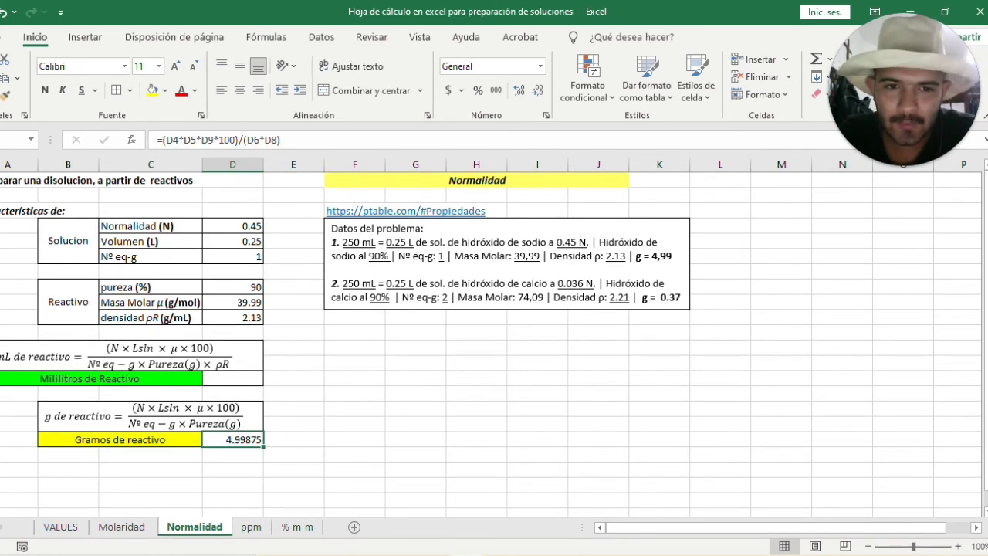
left_click(657, 256)
left_click_drag(635, 256, 672, 256)
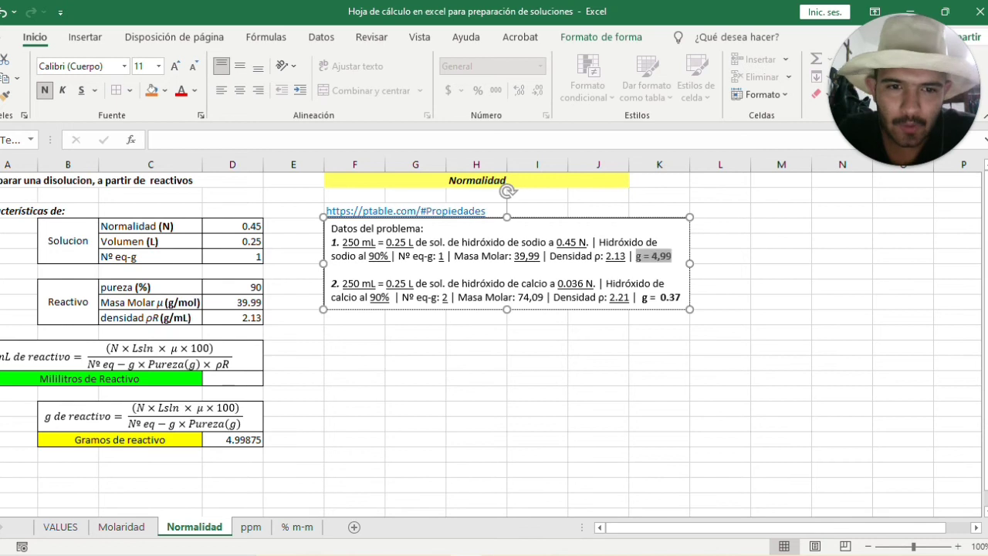
left_click(672, 257)
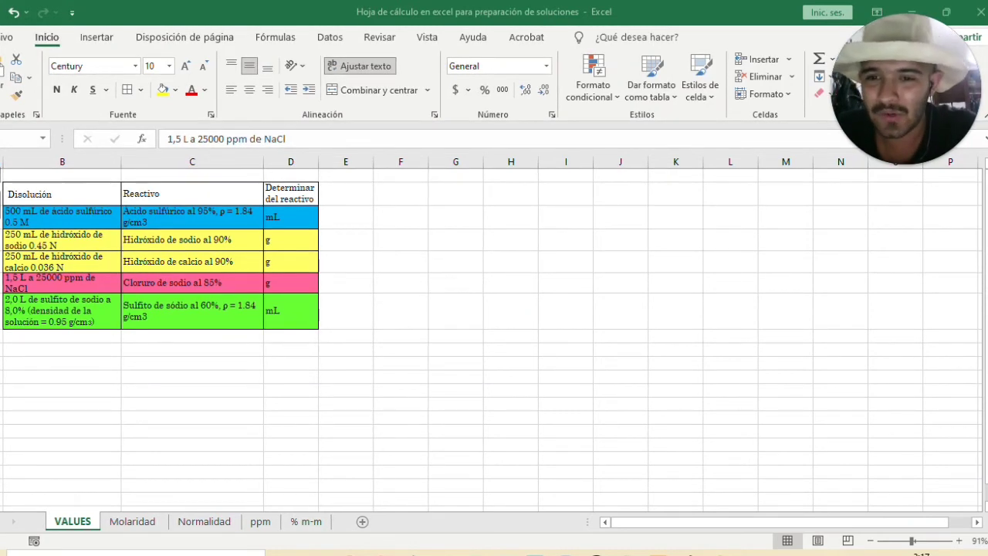
- Review the 1,5 L at 25000 ppm NaCl problem and its required reagent unit on the VALUES sheet
left_click(62, 283)
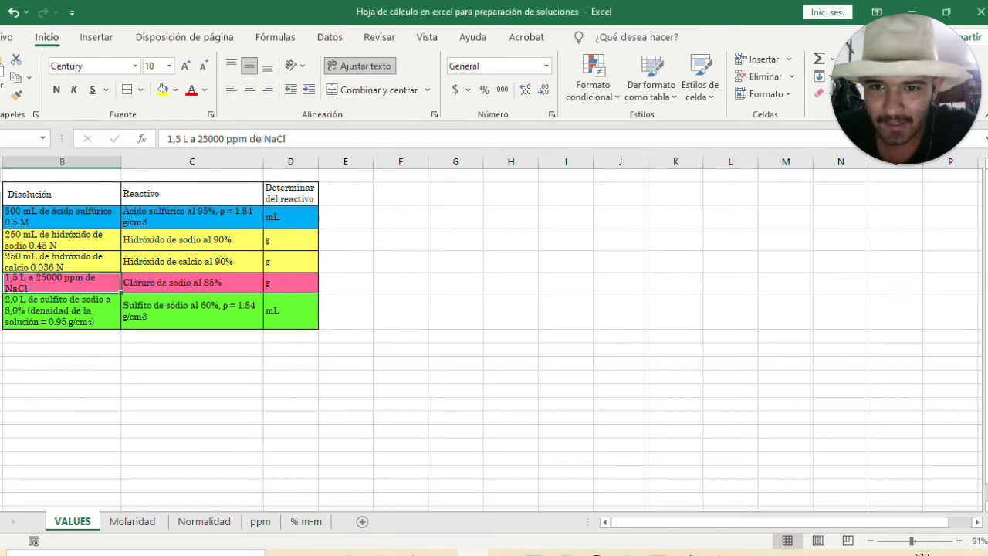
left_click(290, 283)
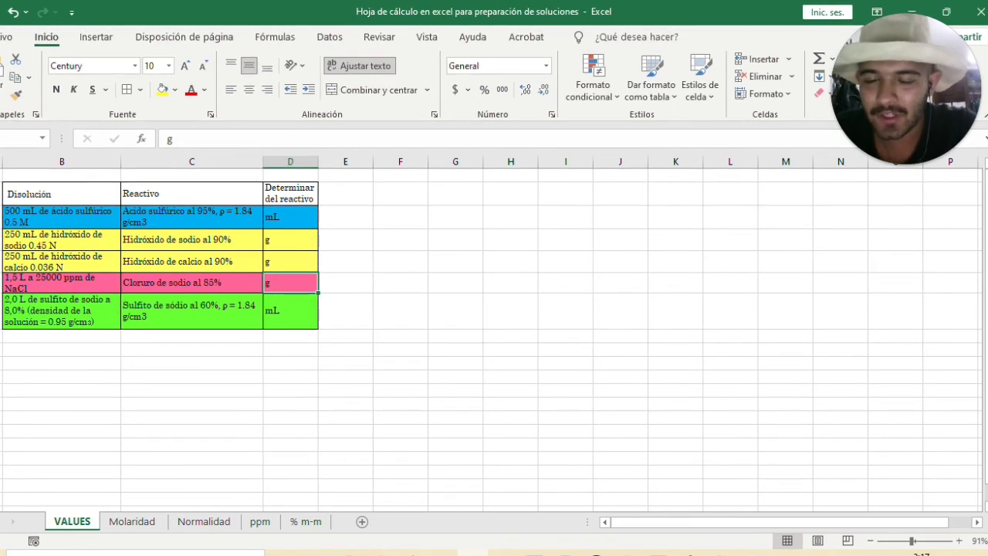
left_click(62, 282)
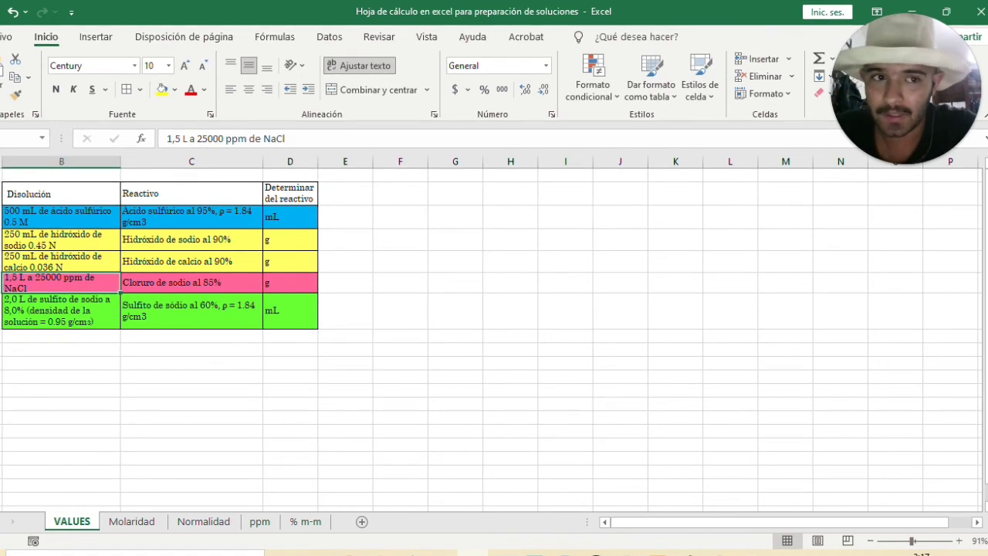
- Open the ppm sheet and review its solution and reagent fields: ppm, Volumen, pureza and densidad
left_click(260, 520)
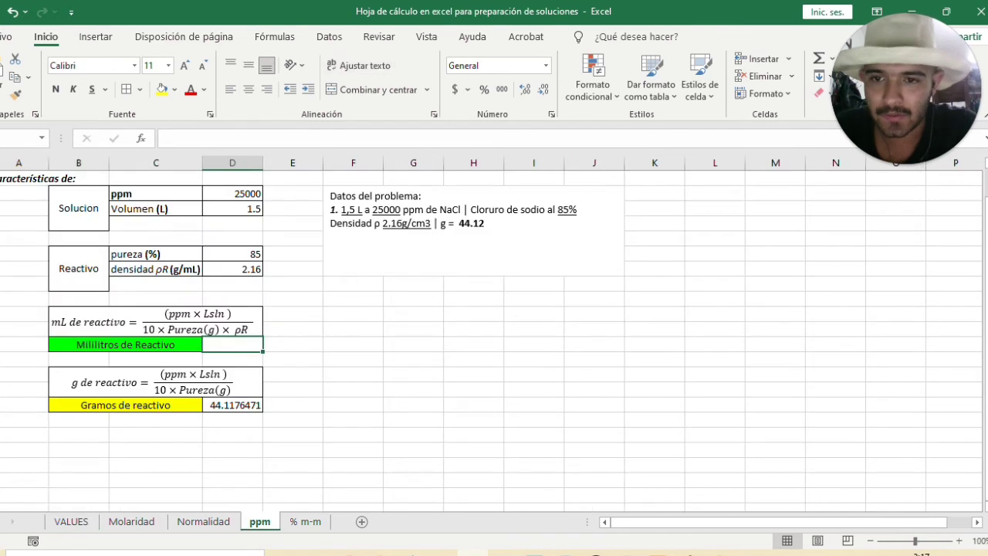
left_click(61, 178)
left_click(78, 208)
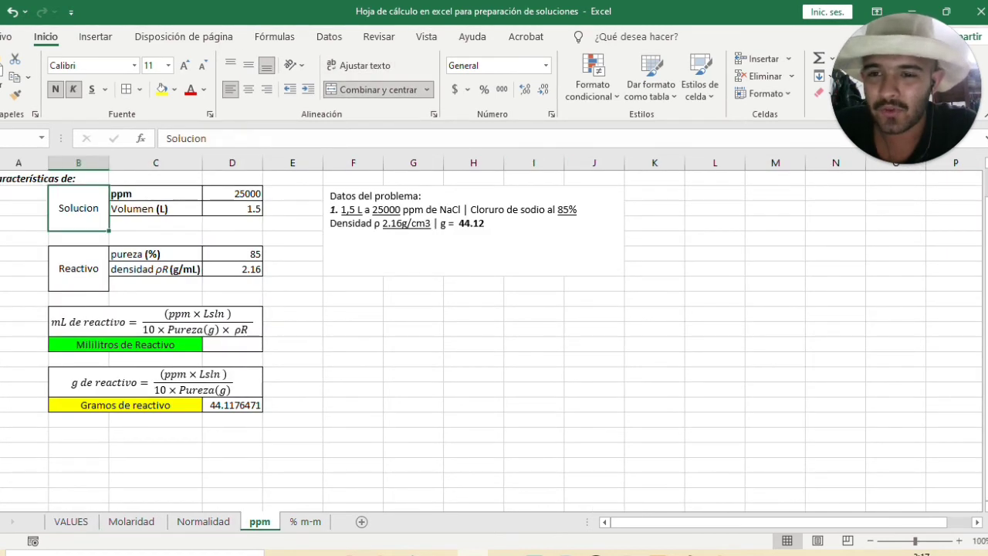
left_click(155, 208)
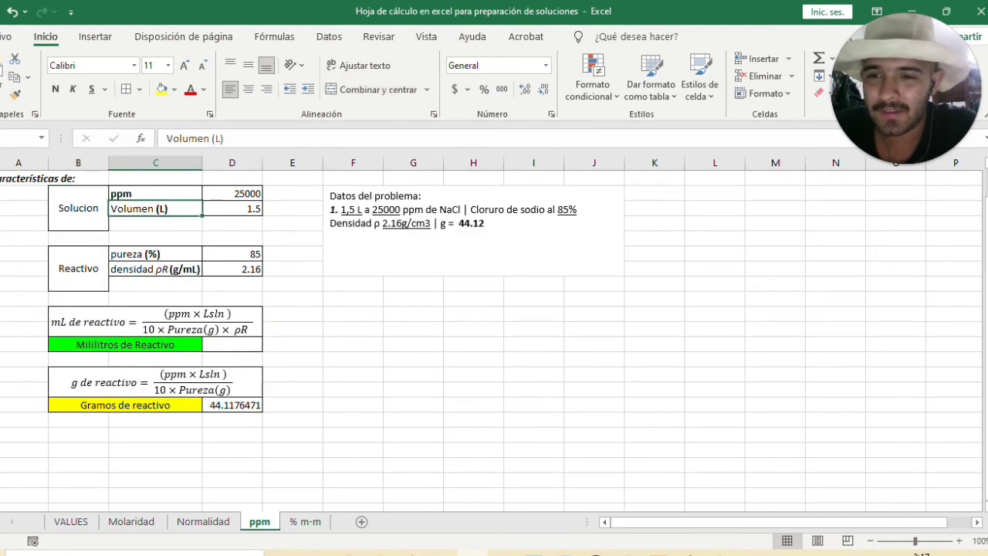
left_click(155, 223)
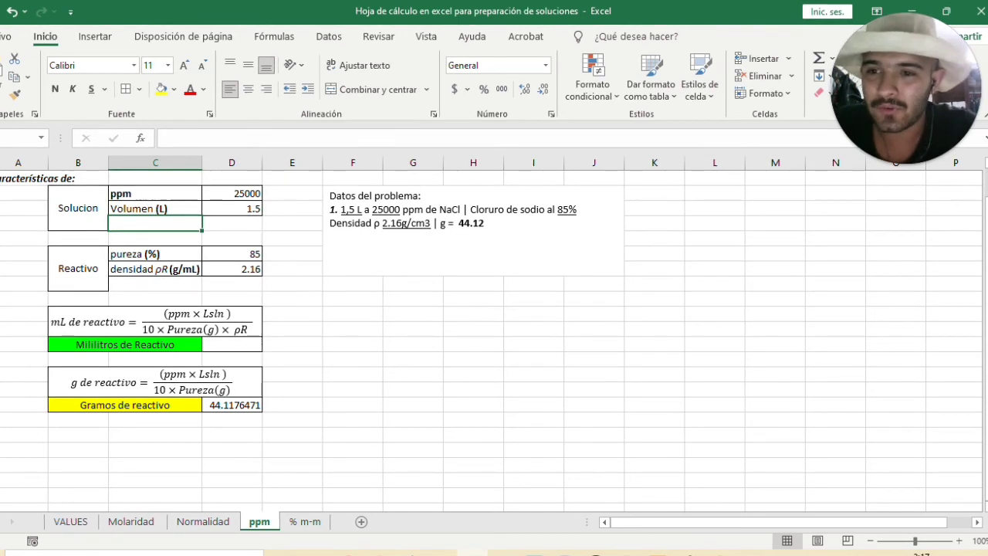
left_click(155, 194)
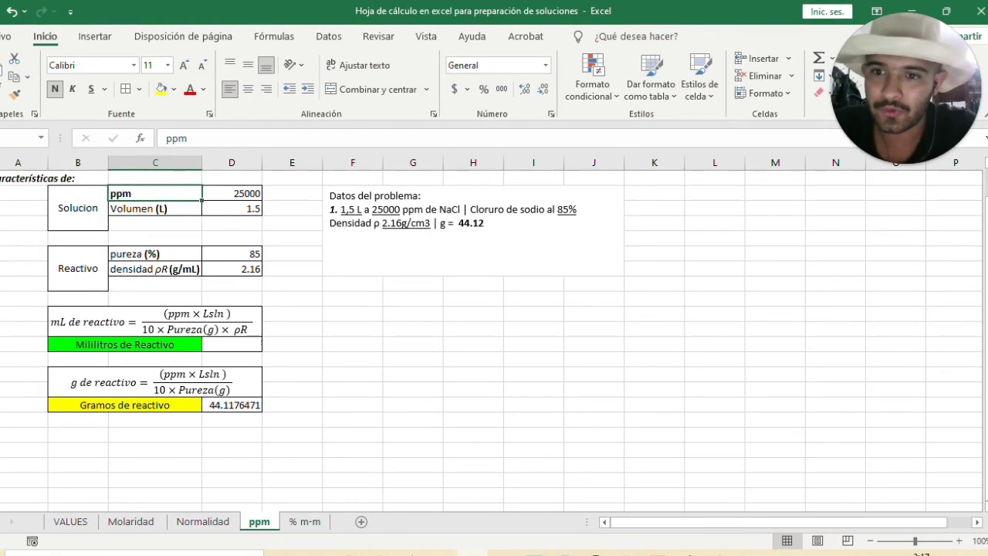
left_click(155, 209)
left_click(155, 253)
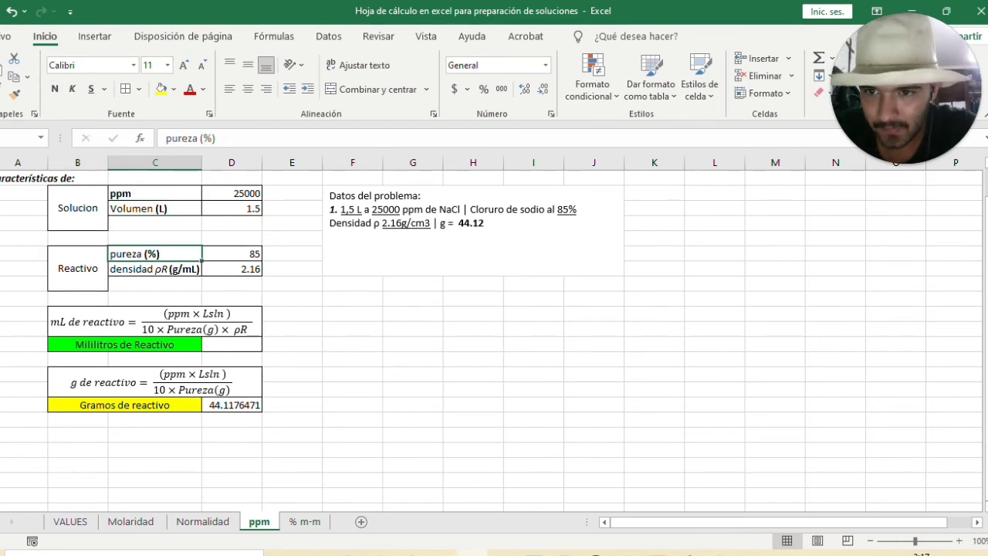
left_click(155, 269)
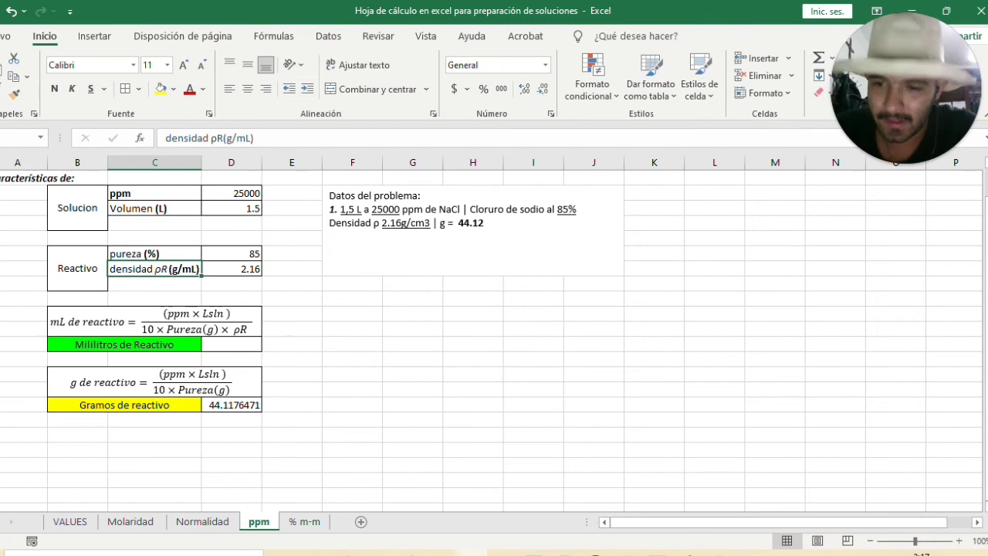
- Examine the written equations for millilitres and grams of reagent on the ppm sheet
left_click(190, 328)
left_click(231, 344)
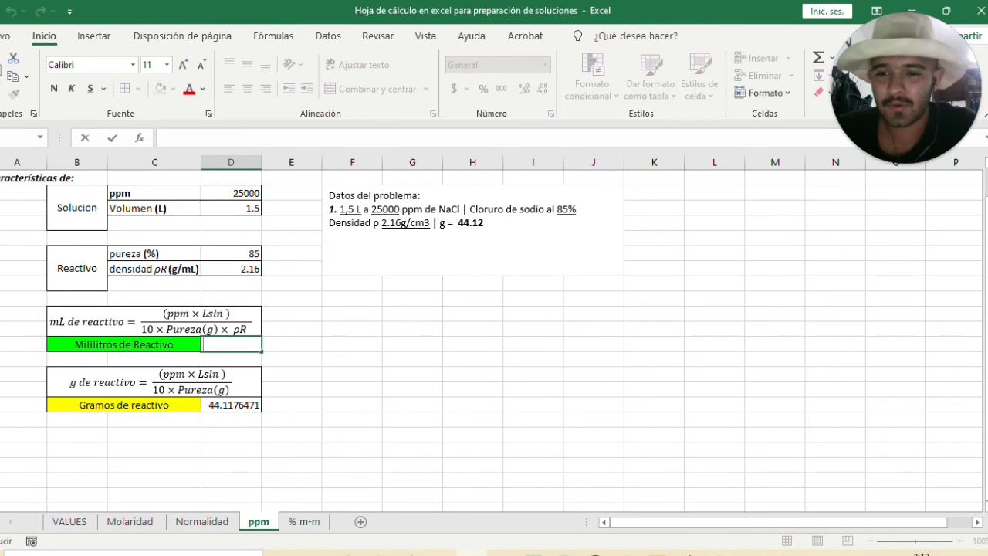
left_click(147, 329)
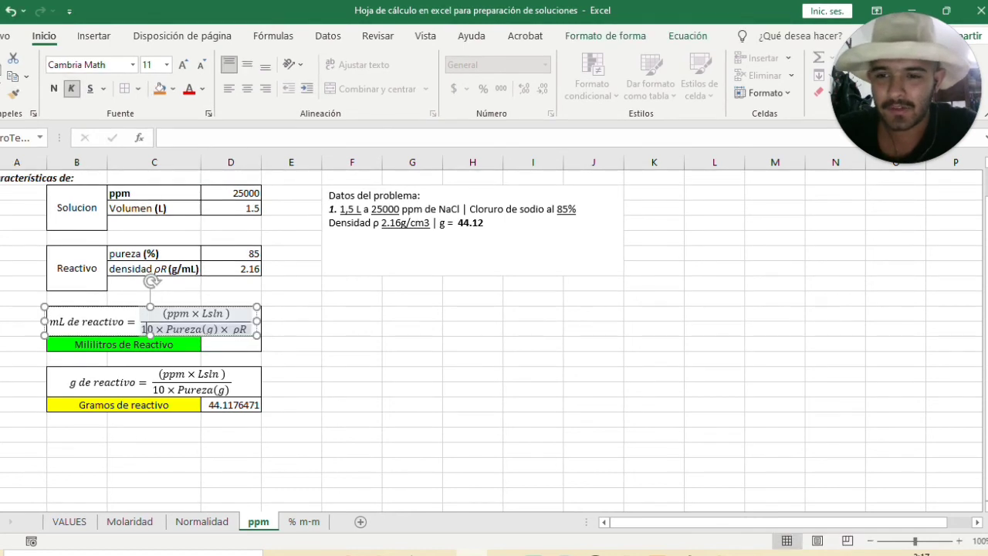
left_click(210, 374)
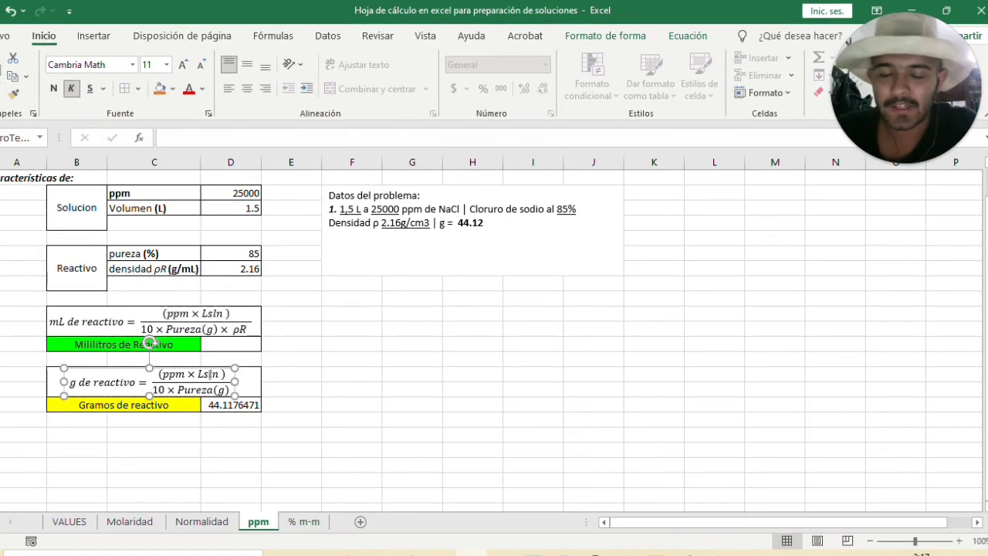
left_click(231, 359)
left_click(352, 358)
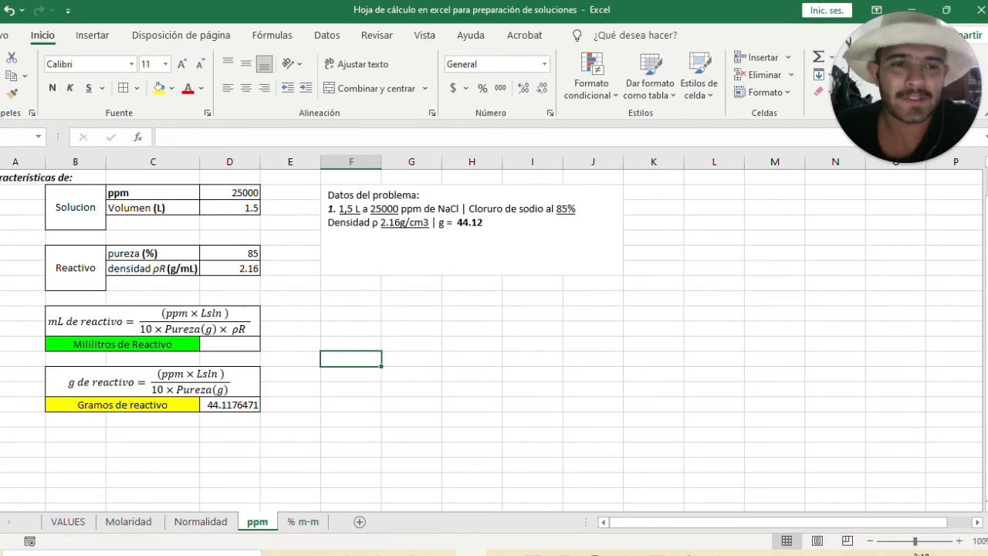
- Enter the formula =(D4*D5)/(10*D8*D9) for Mililitros de Reactivo on the ppm sheet
left_click(229, 344)
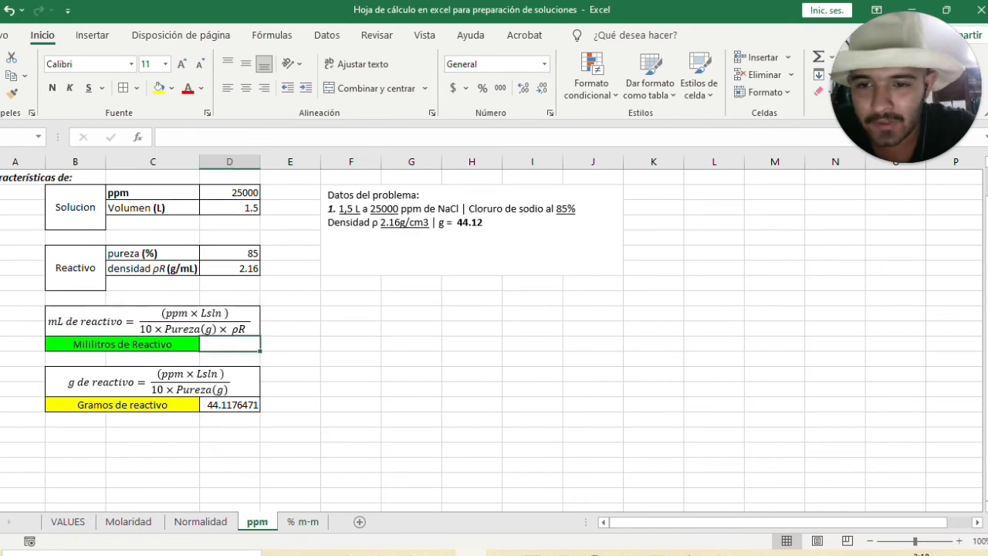
double_click(229, 344)
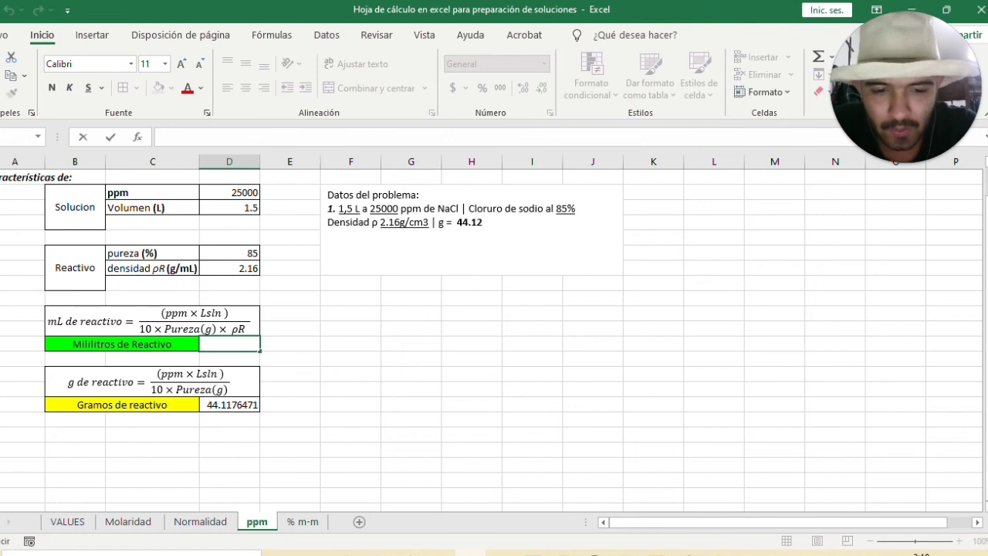
type("=(")
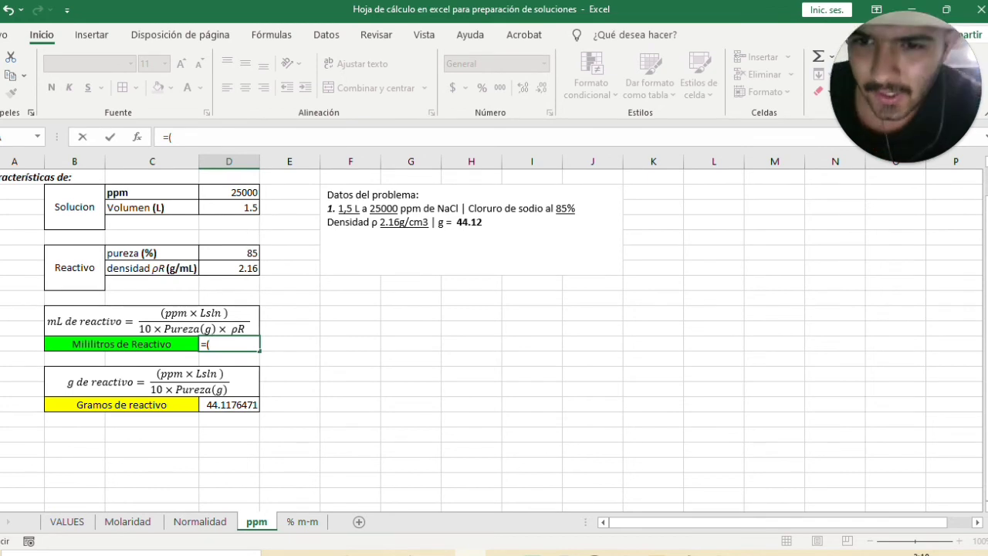
left_click(229, 192)
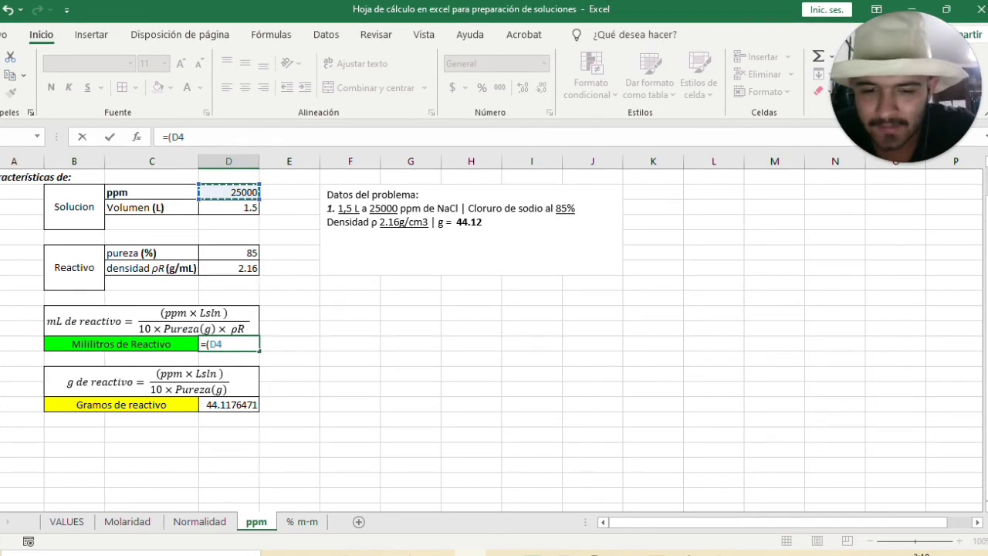
type("*")
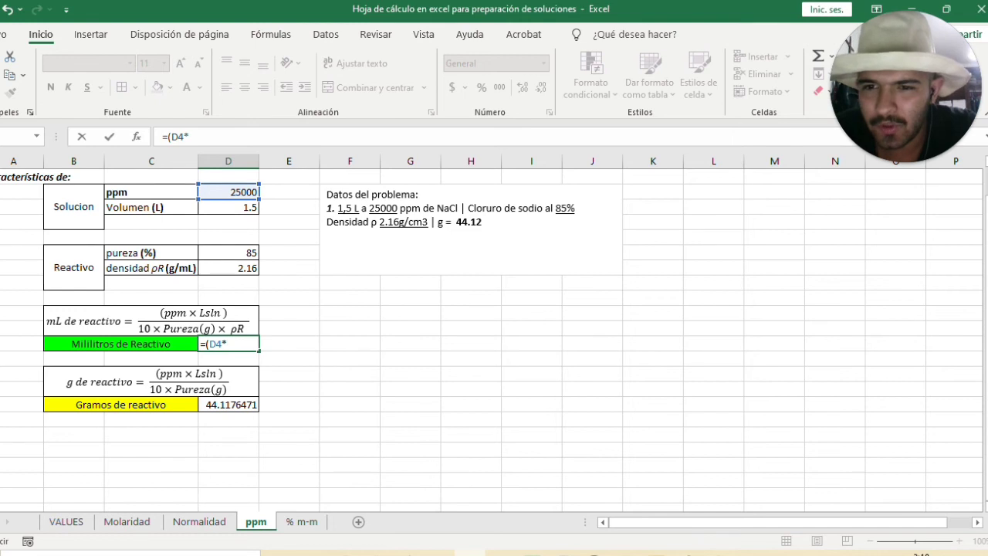
left_click(228, 207)
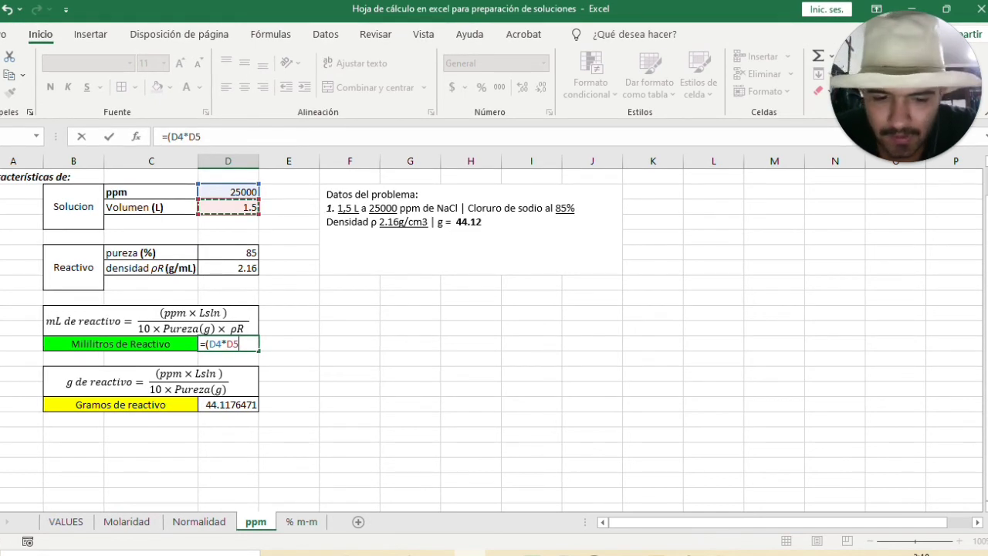
type(")")
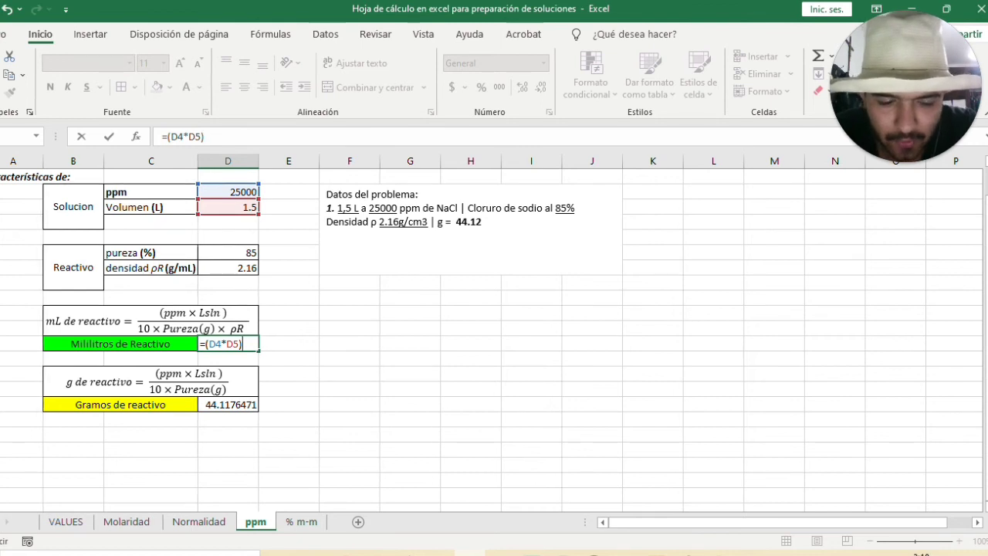
type("/")
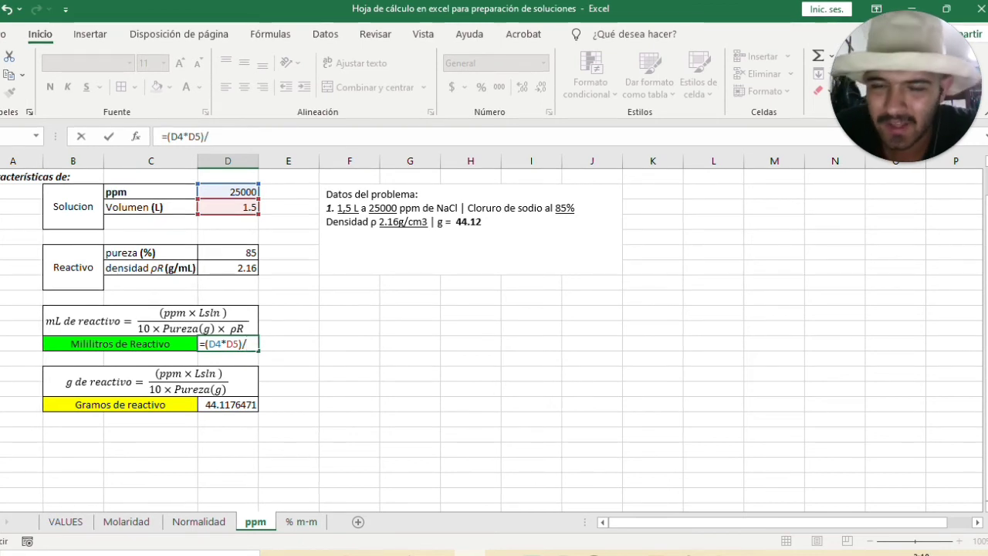
type("(")
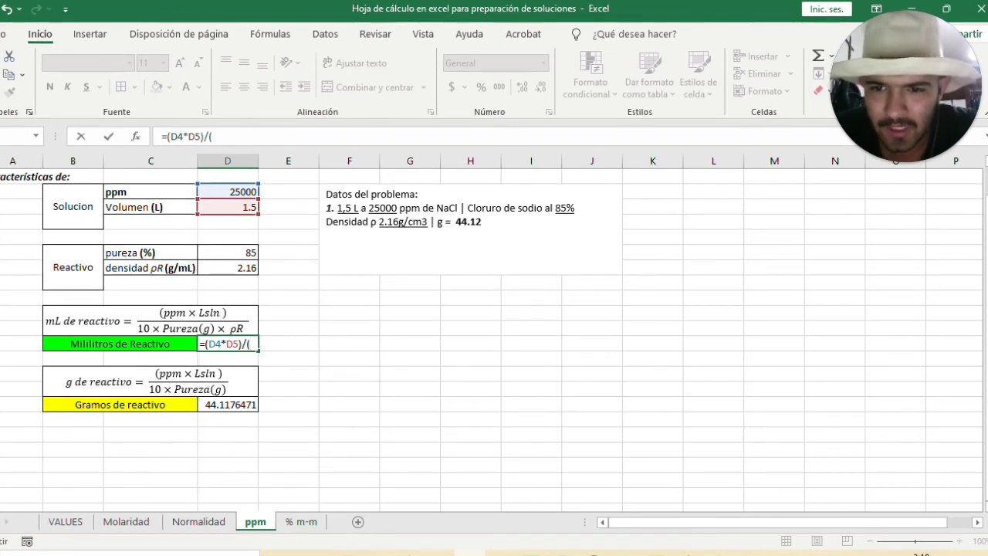
type("10")
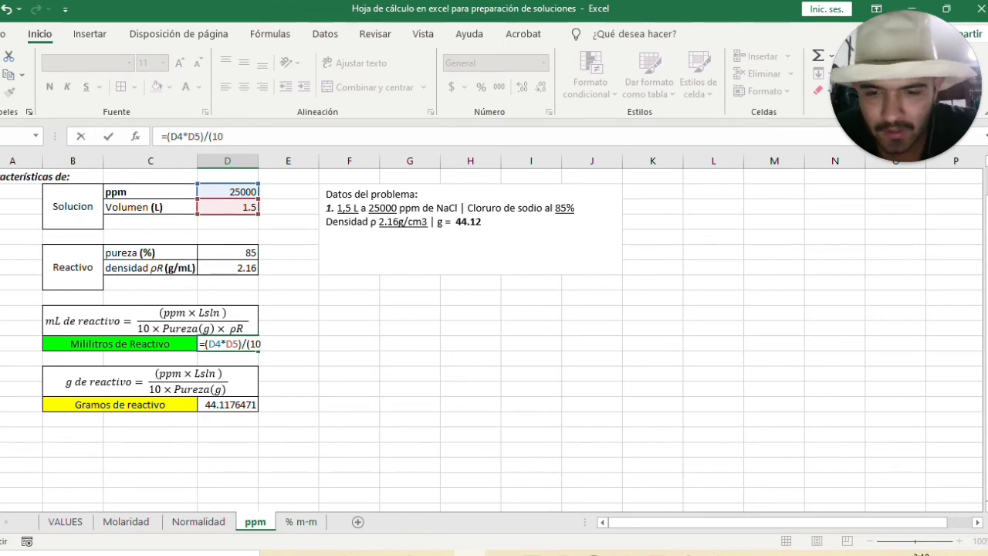
type("*")
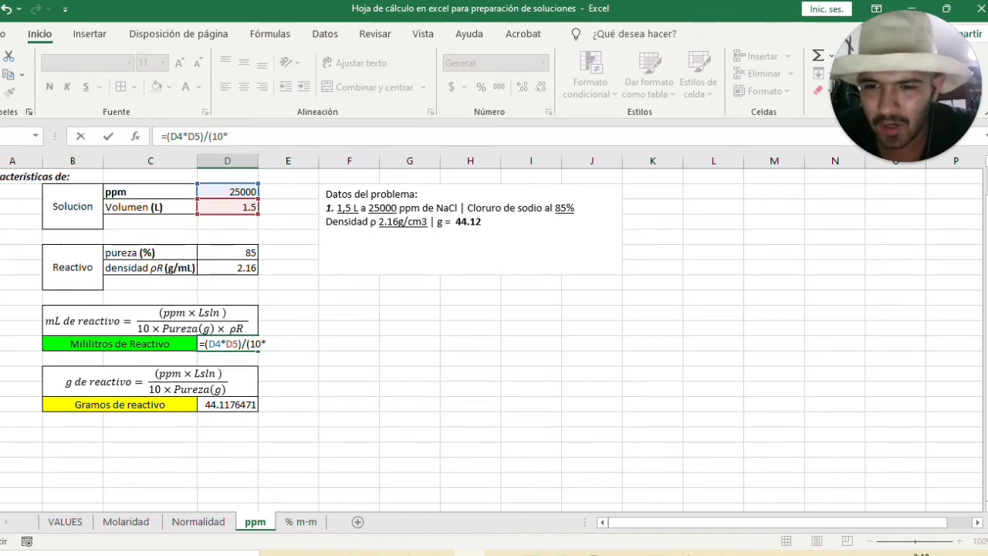
left_click(227, 252)
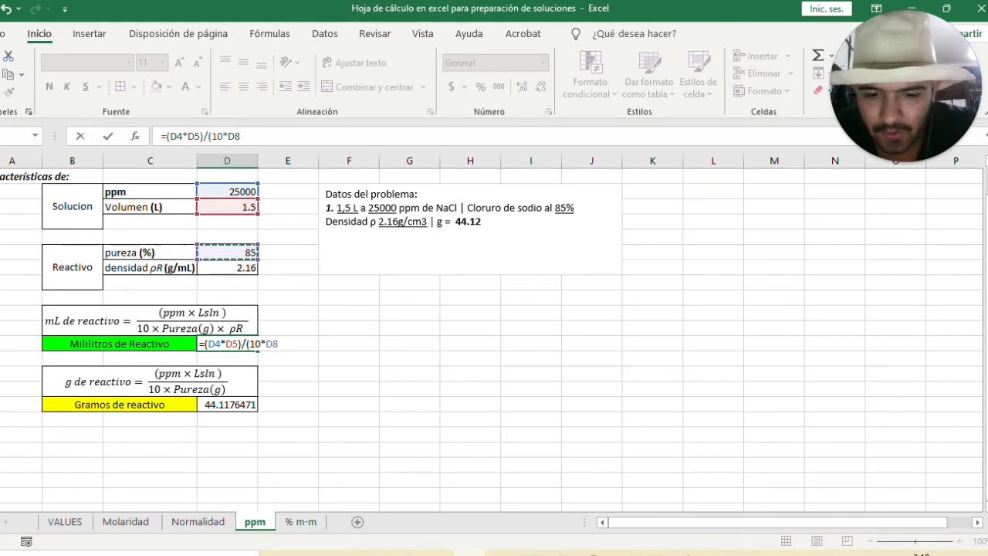
type("*")
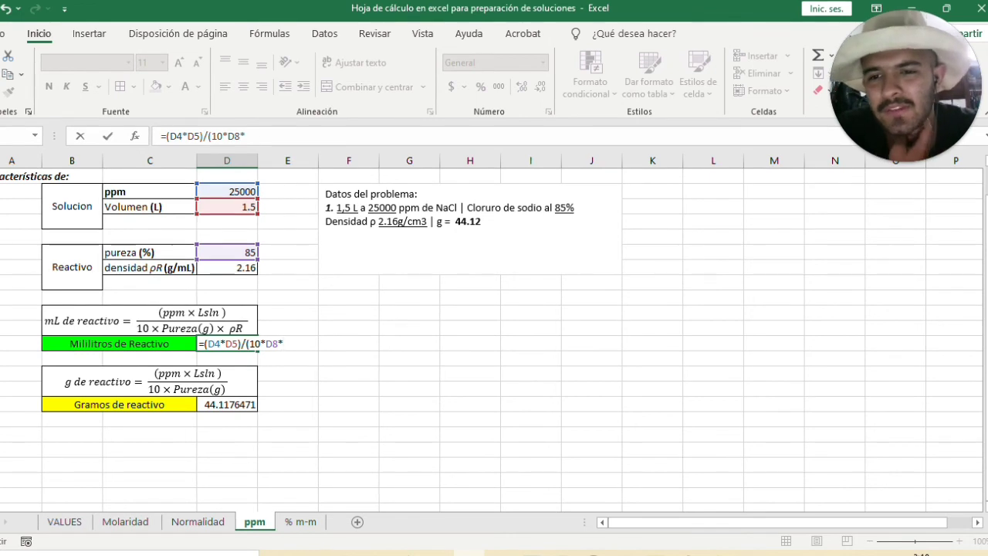
left_click(227, 268)
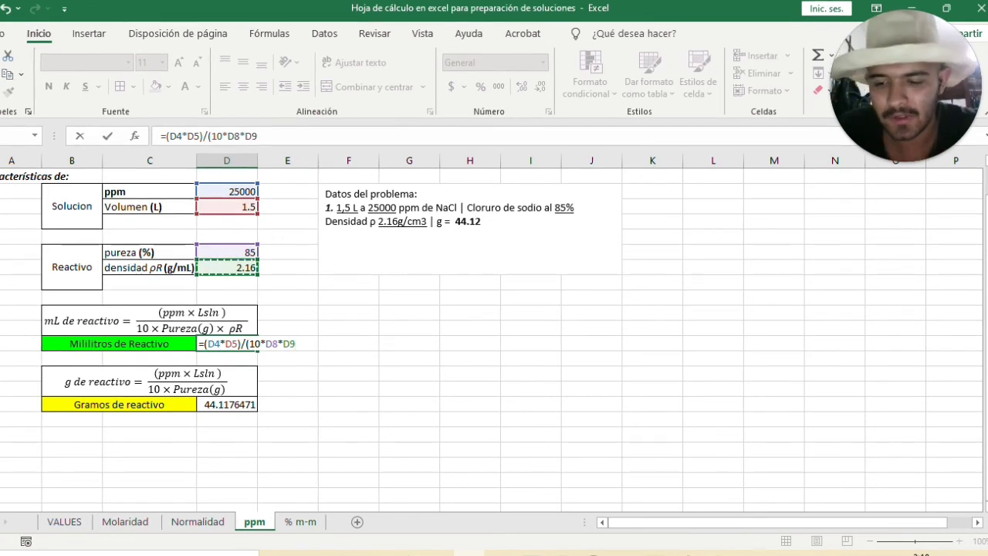
type(")")
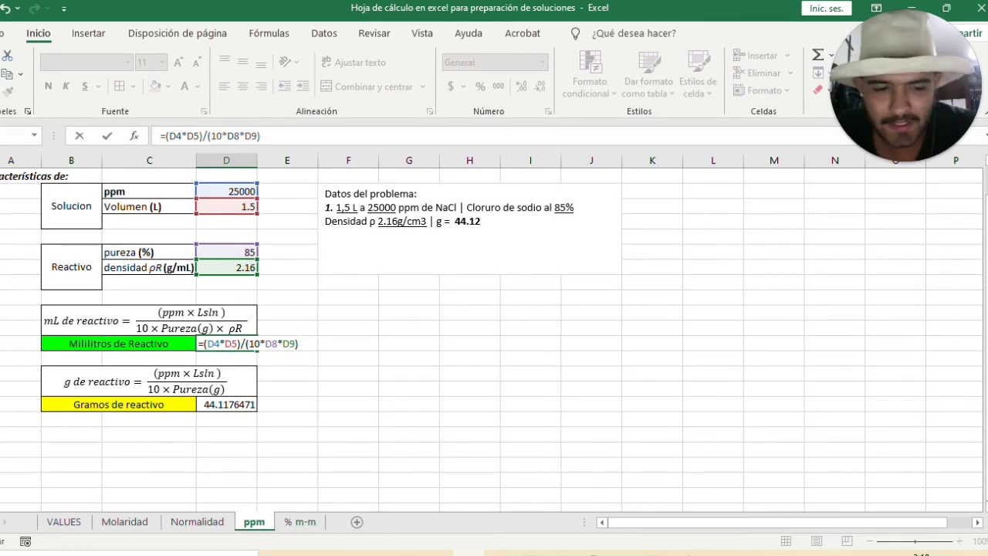
key("Return")
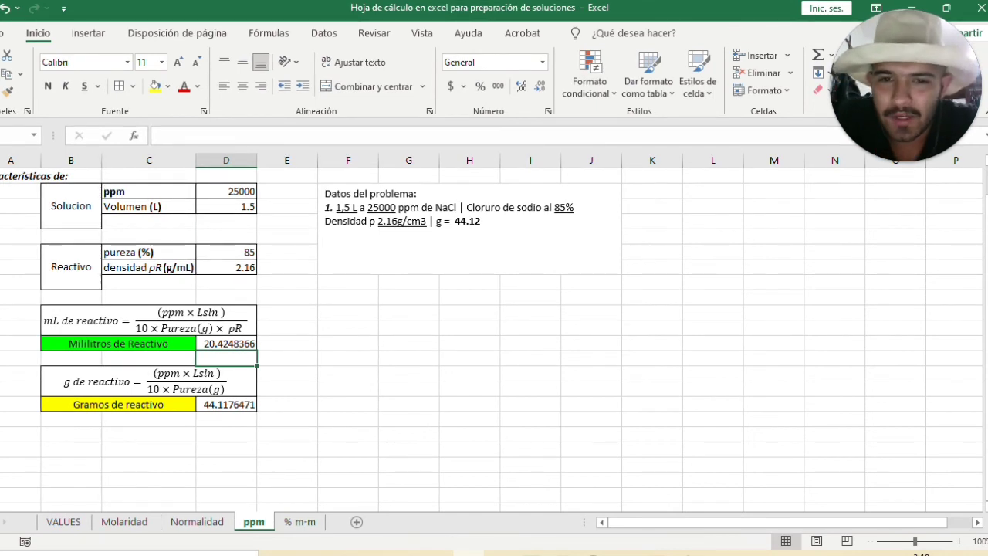
left_click(226, 343)
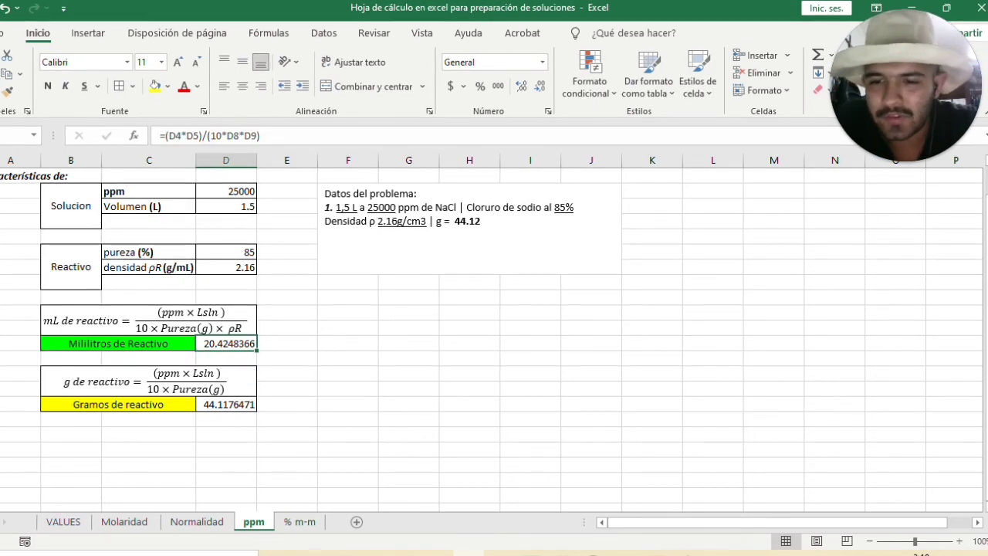
left_click(226, 404)
double_click(244, 404)
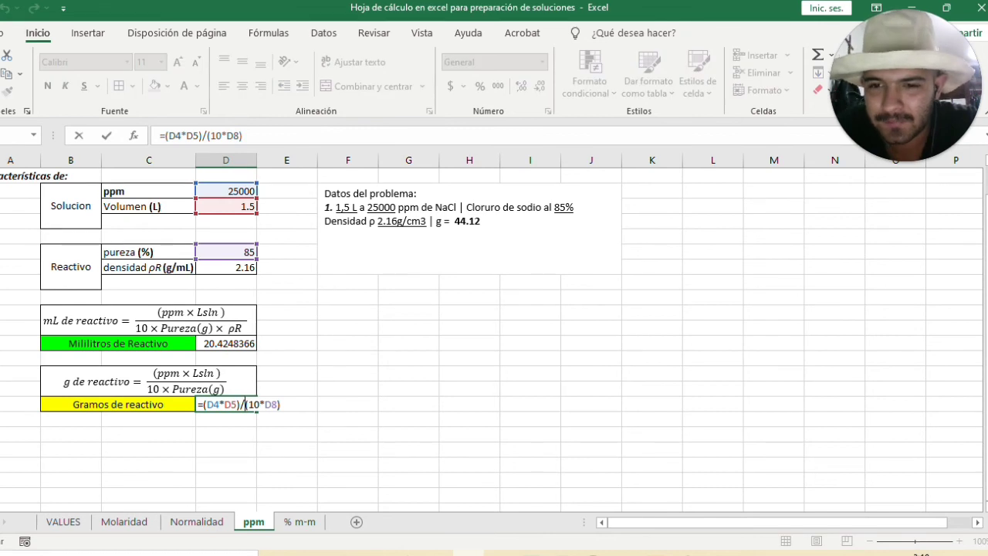
left_click(202, 341)
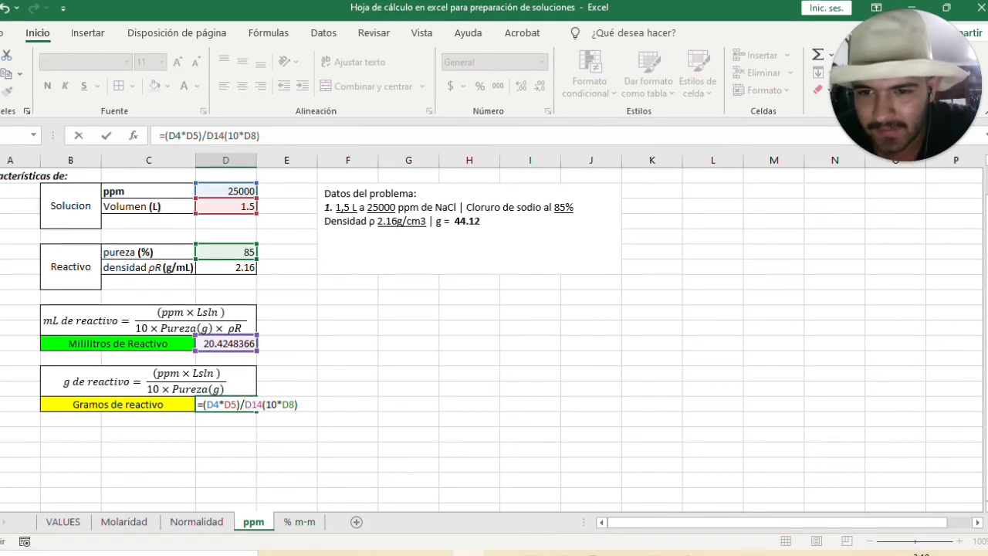
left_click(185, 344)
left_click(220, 358)
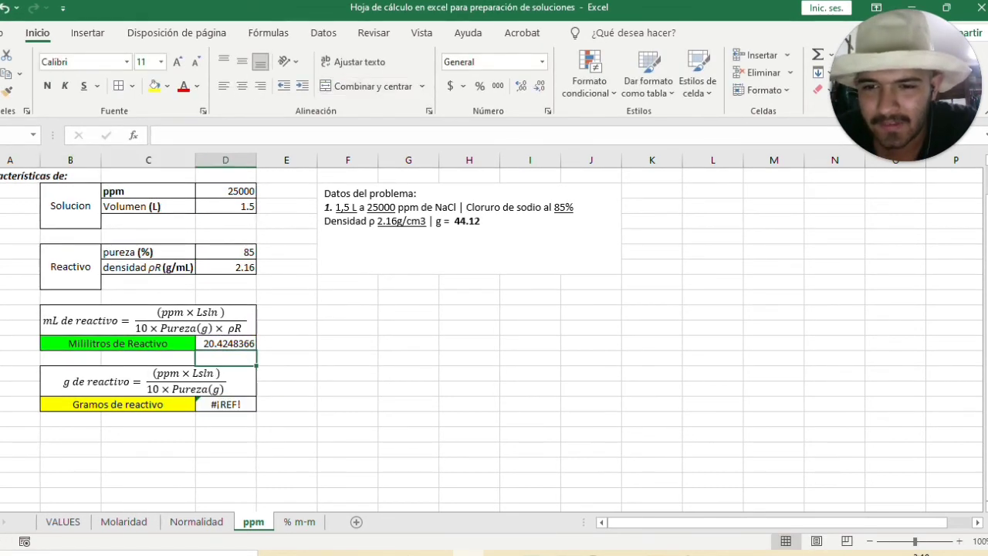
- Copy the formula from the Mililitros de Reactivo cell on the ppm sheet and clear that cell
left_click(219, 344)
double_click(219, 344)
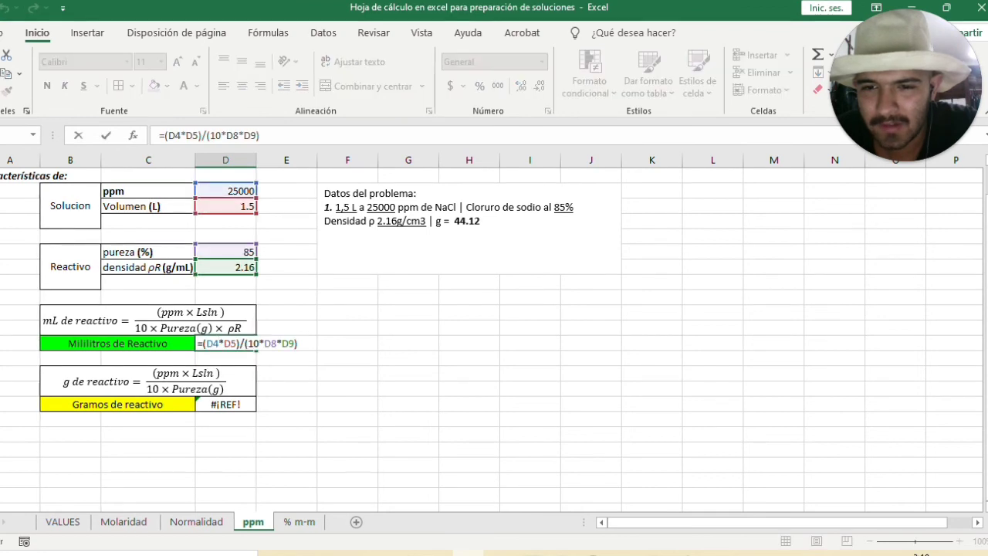
left_click_drag(297, 343, 197, 344)
key("ctrl+c")
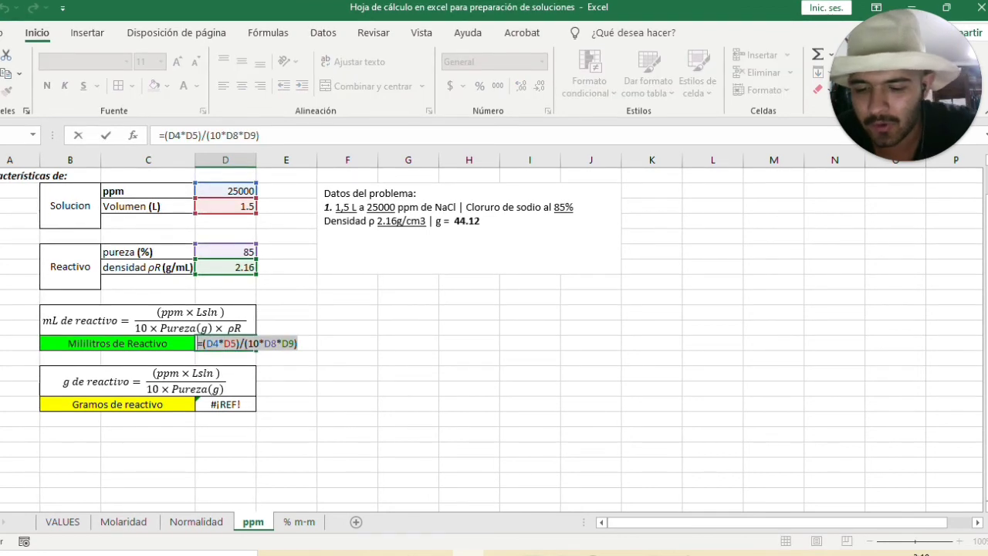
key("BackSpace")
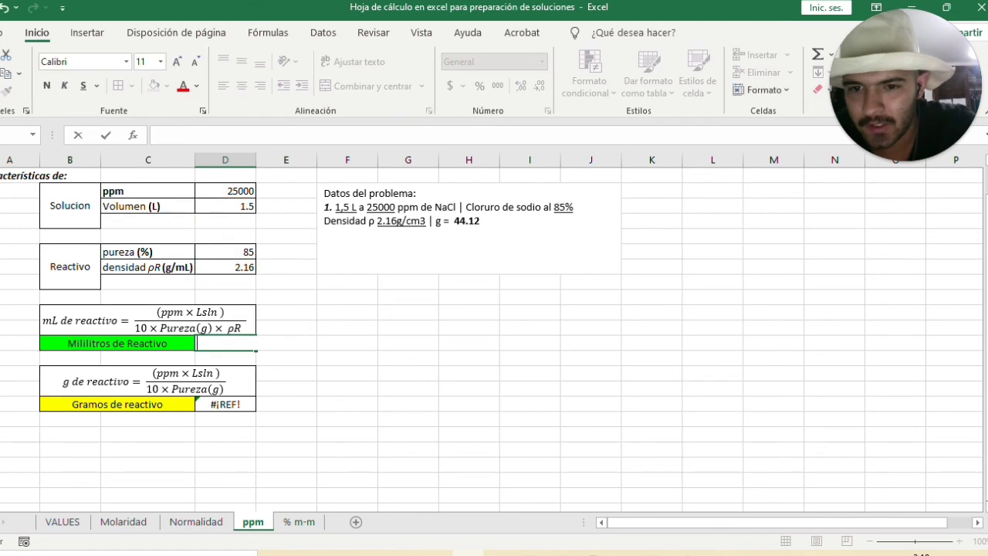
- Replace the Gramos de reactivo formula with the copied one, dropping the density factor to give =(D4*D5)/(10*D8)
double_click(220, 405)
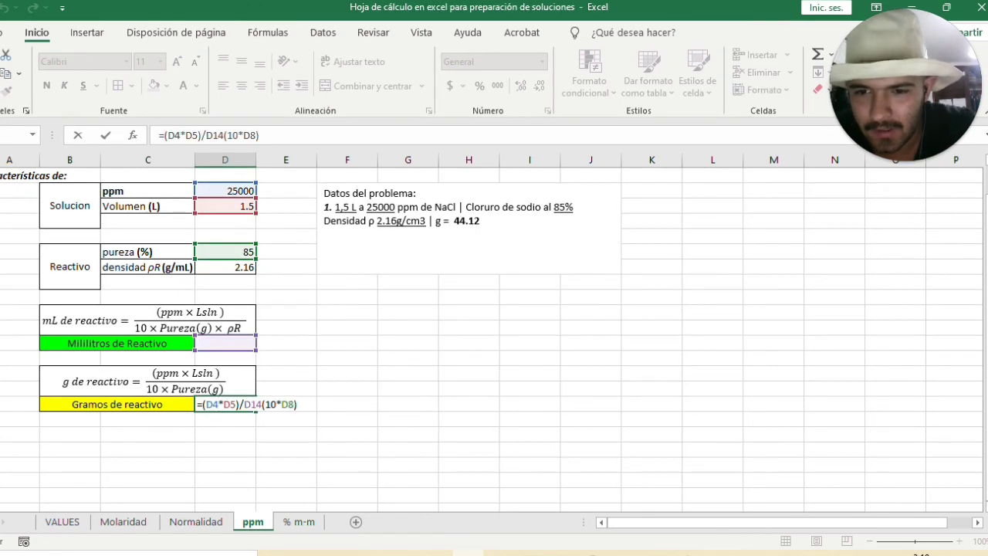
key("ctrl+a")
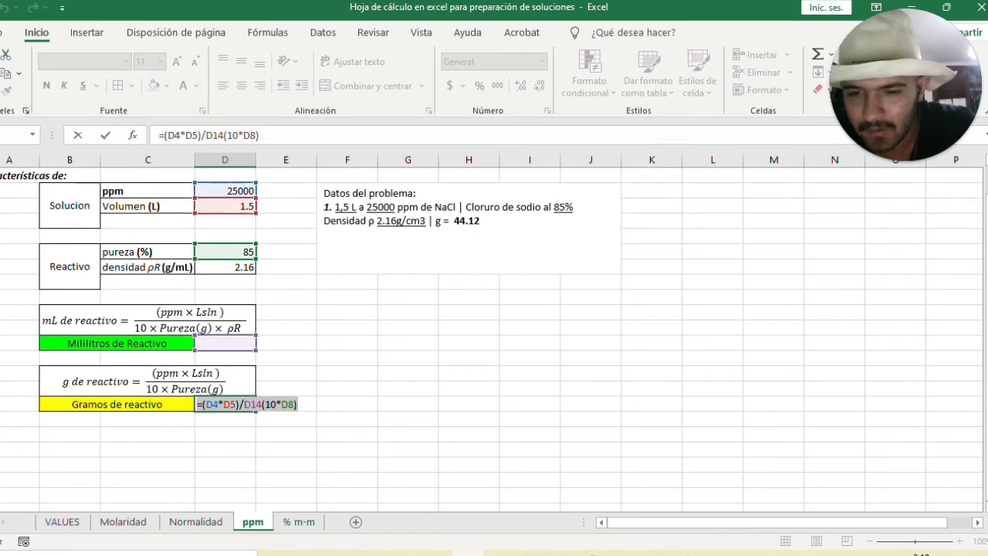
key("ctrl+v")
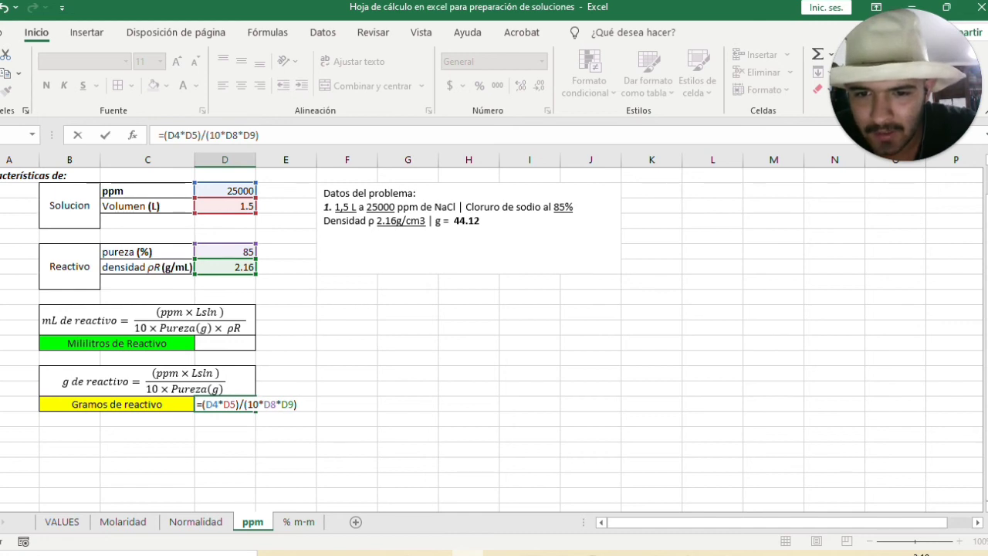
key("Left")
key("shift+Left")
key("shift+Left")
key("BackSpace")
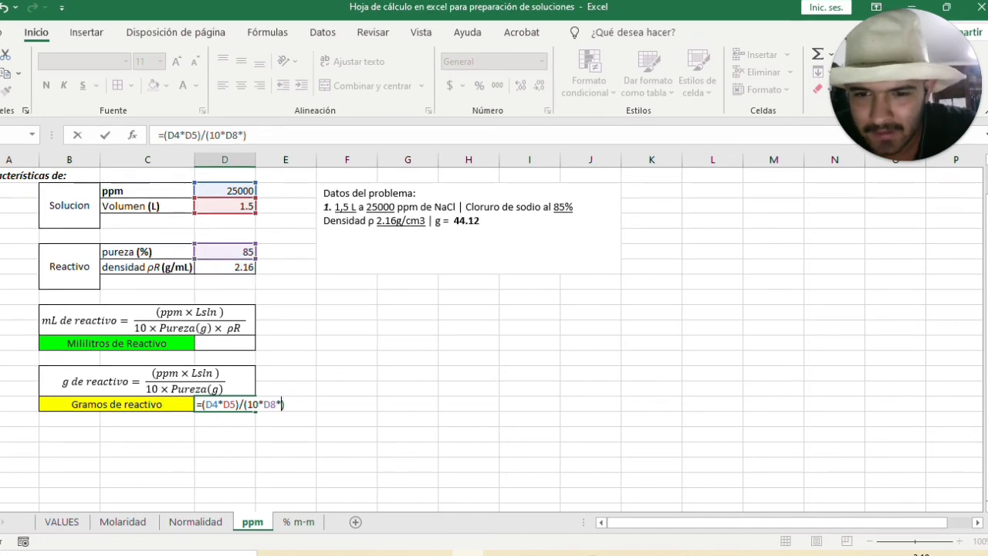
key("BackSpace")
key("Return")
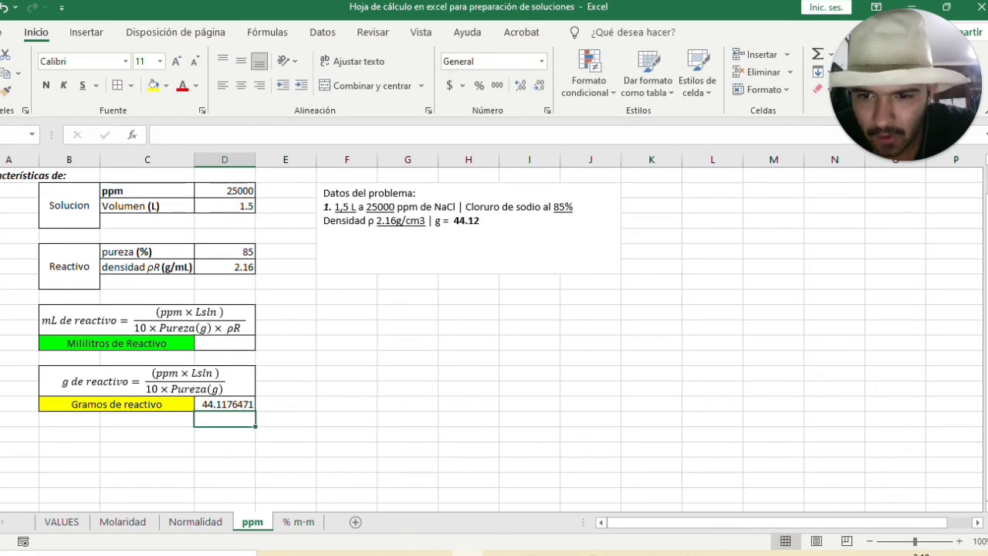
- Compare the Gramos de reactivo result with the expected grams in the ppm problem text
left_click(286, 434)
left_click(225, 405)
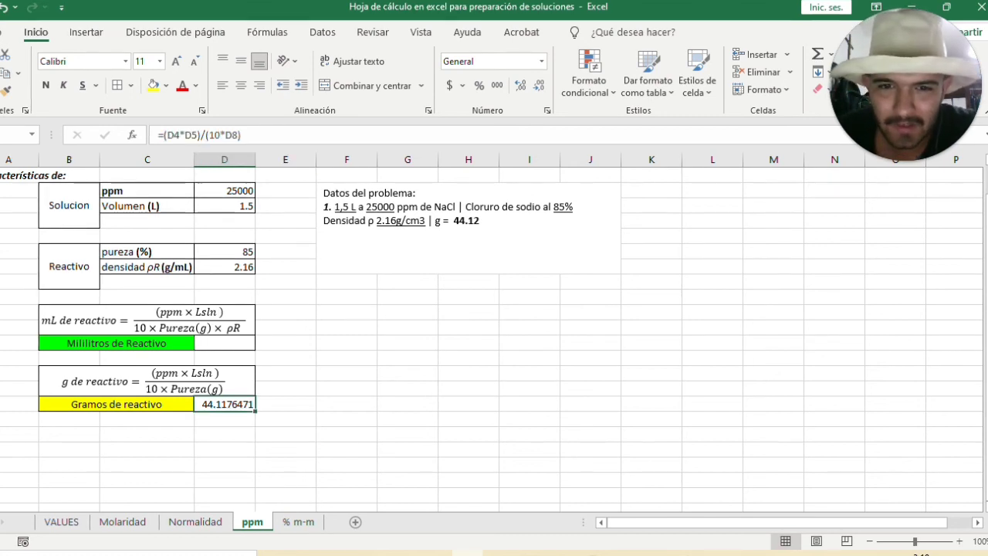
left_click(480, 221)
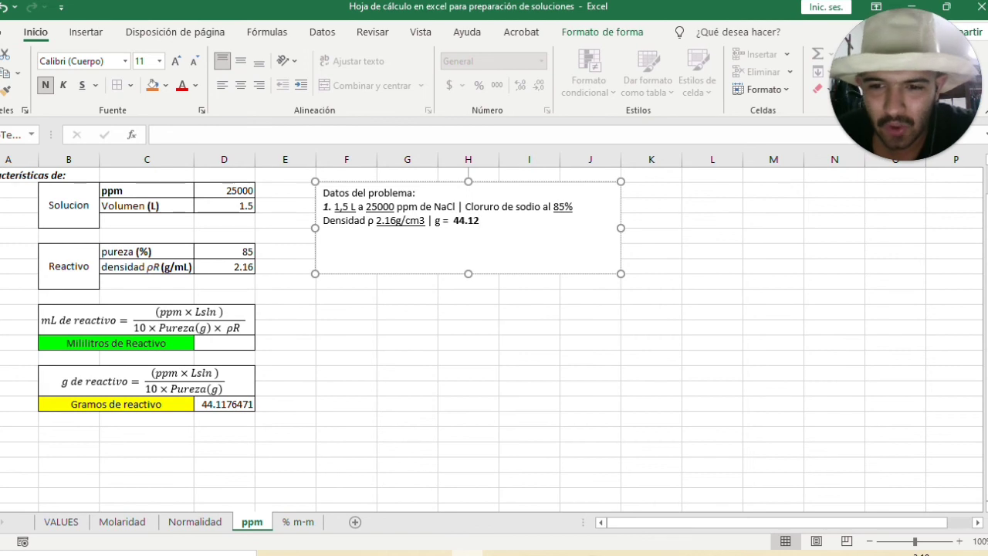
left_click(224, 434)
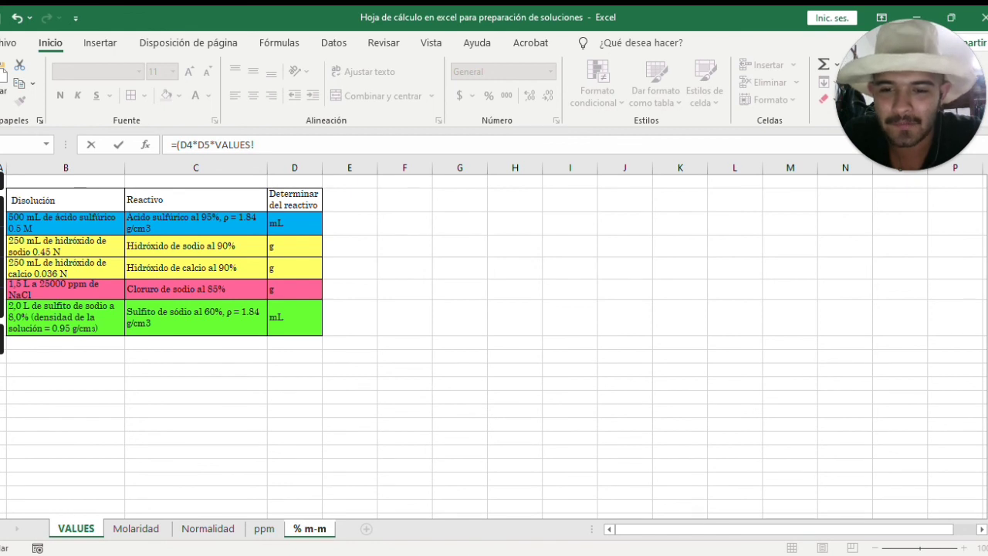
- Return to the % m-m sheet and discard the incomplete formula in Mililitros de Reactivo
left_click(310, 528)
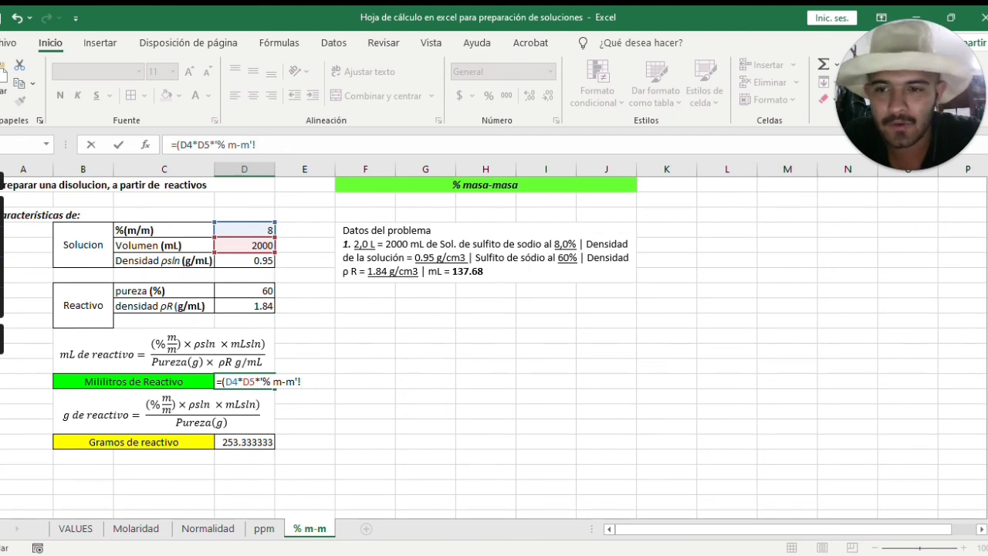
key("Return")
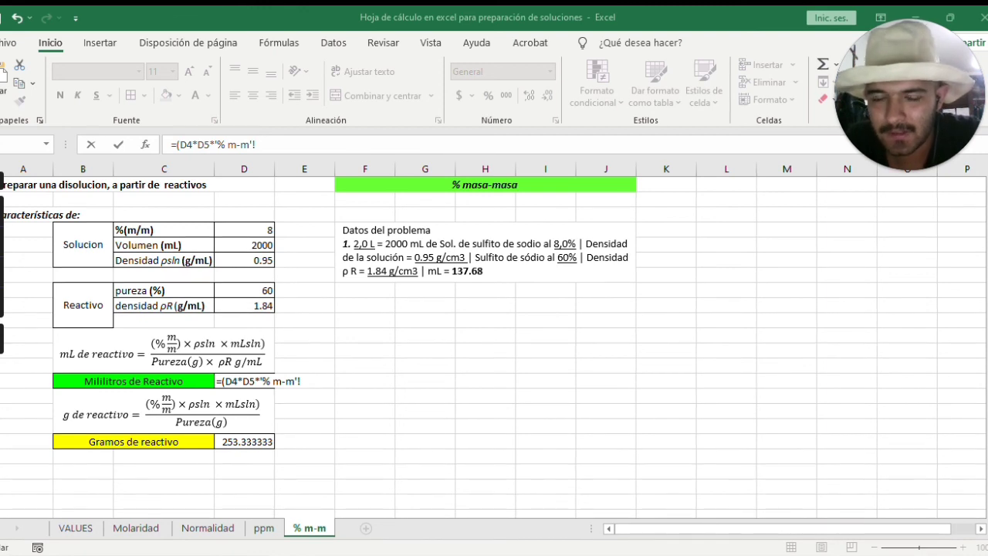
key("Return")
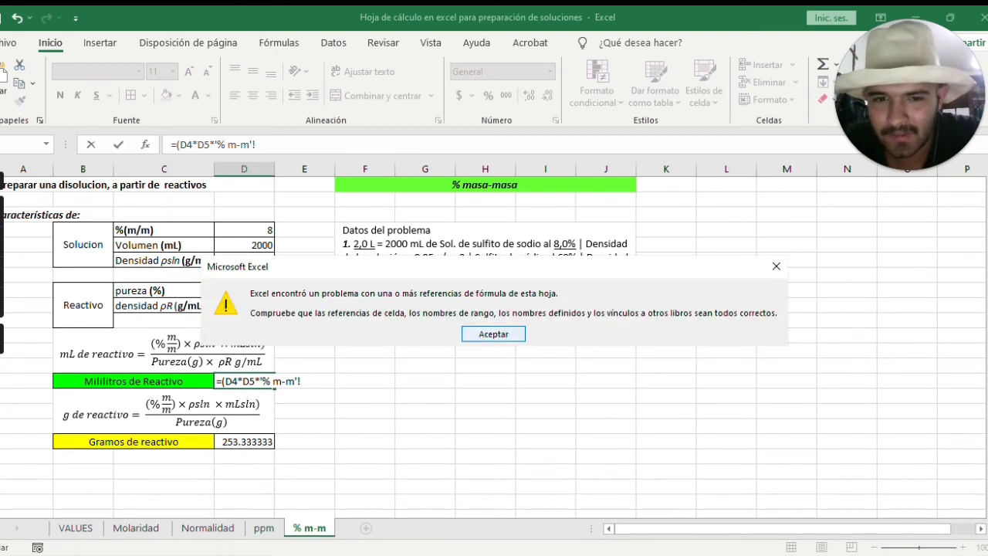
key("Return")
key("Return")
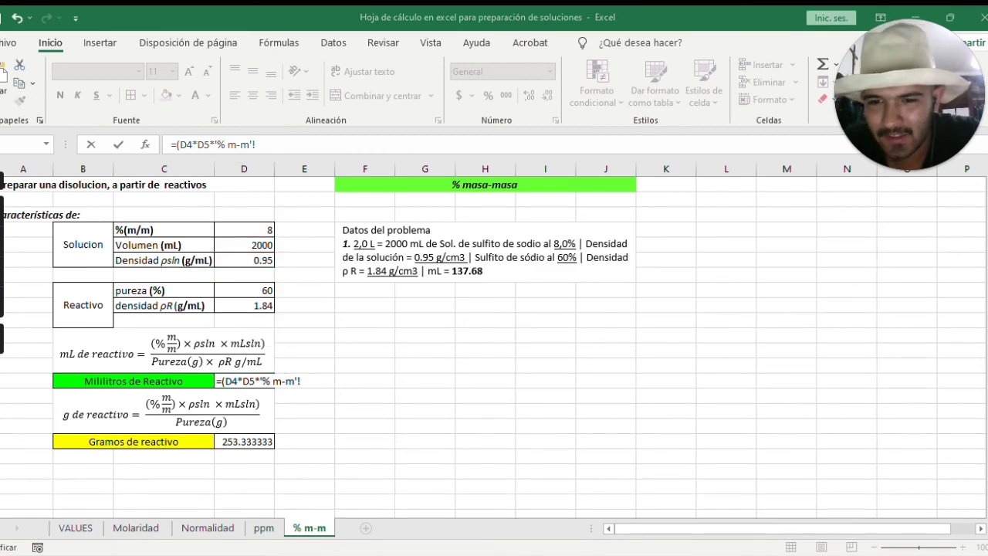
key("Return")
key("Right")
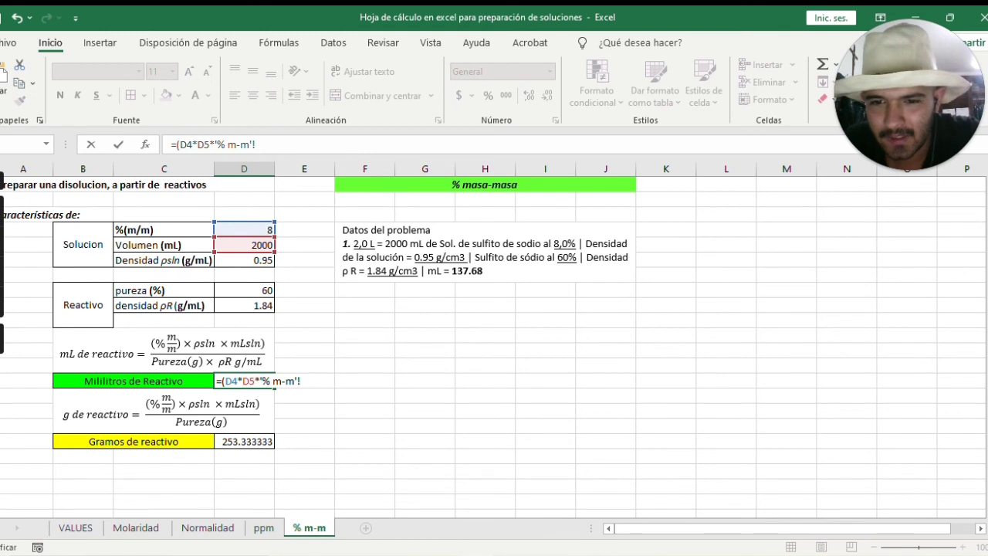
key("Escape")
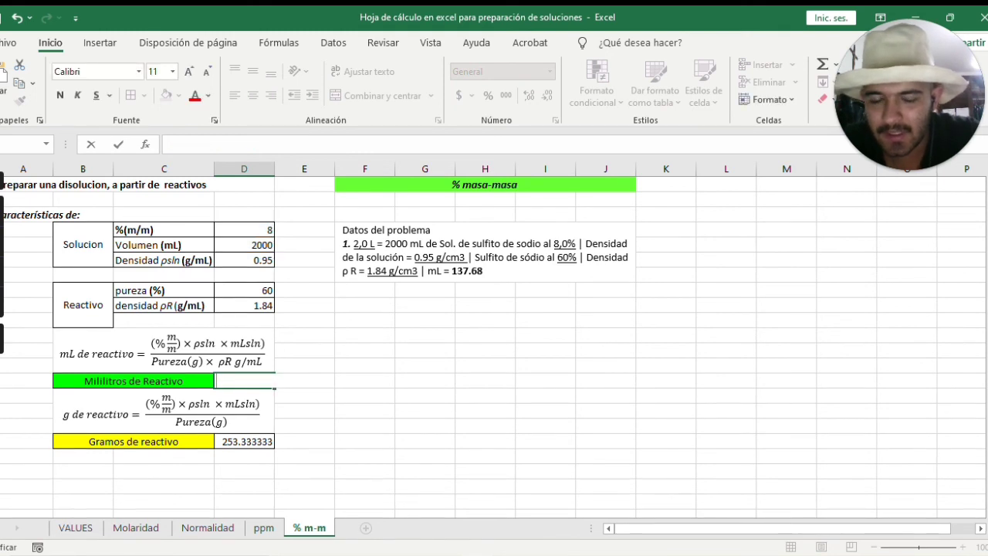
- Begin the Mililitros de Reactivo formula on the % m-m sheet with =( and clear the mistaken cell reference after it
type("=")
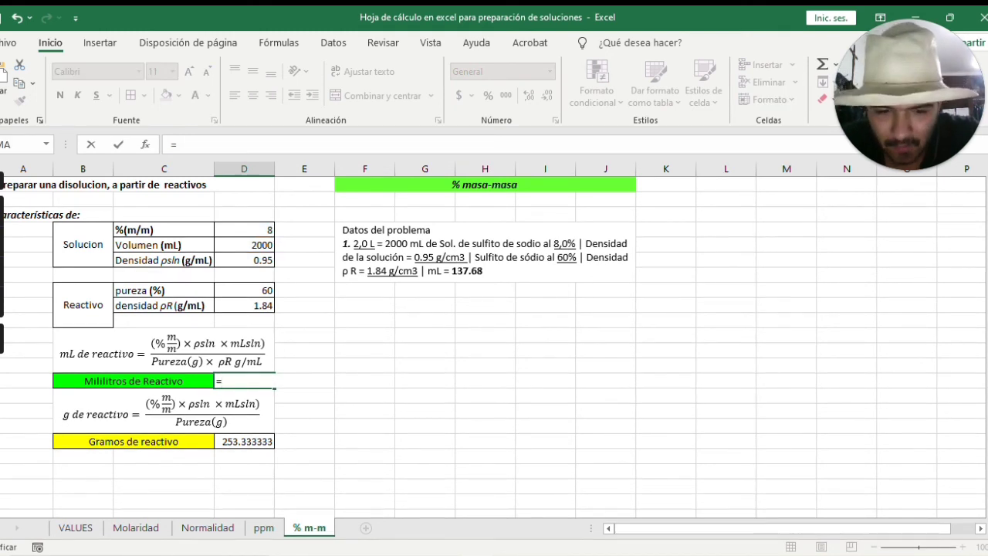
type("(")
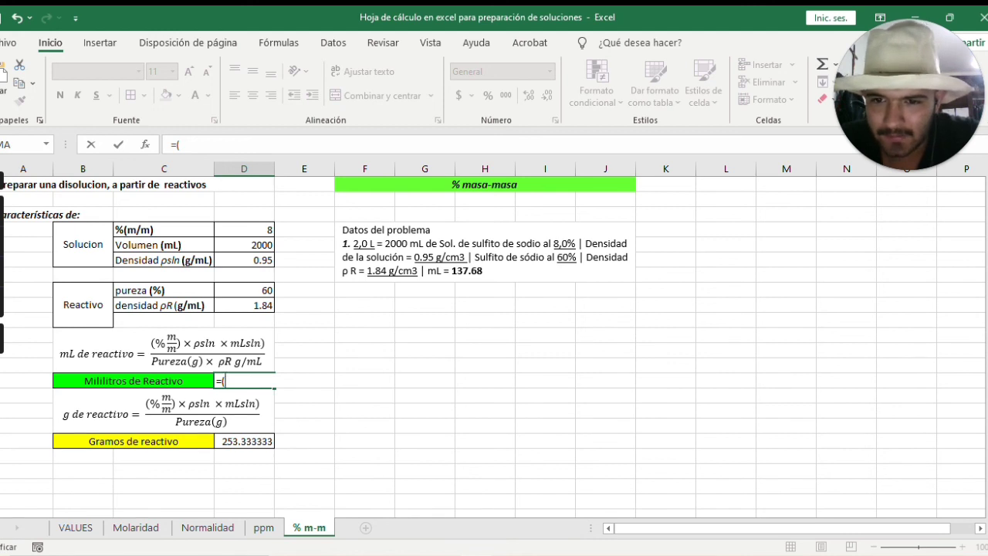
left_click(244, 230)
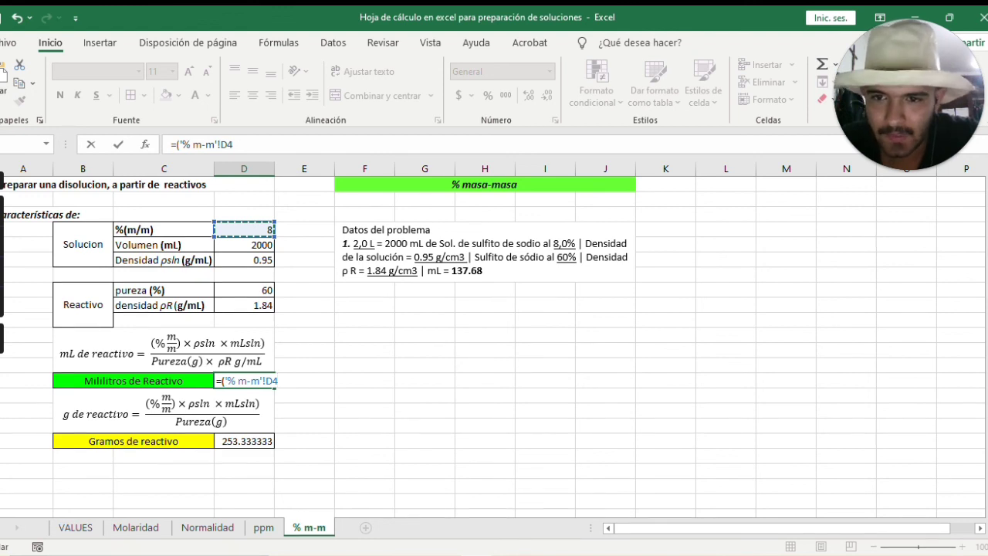
type("8")
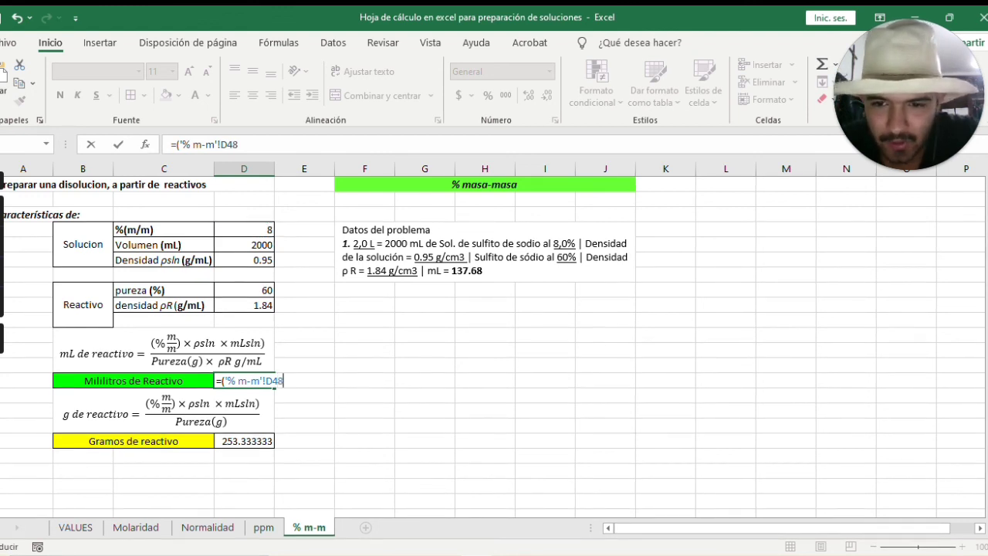
key("BackSpace")
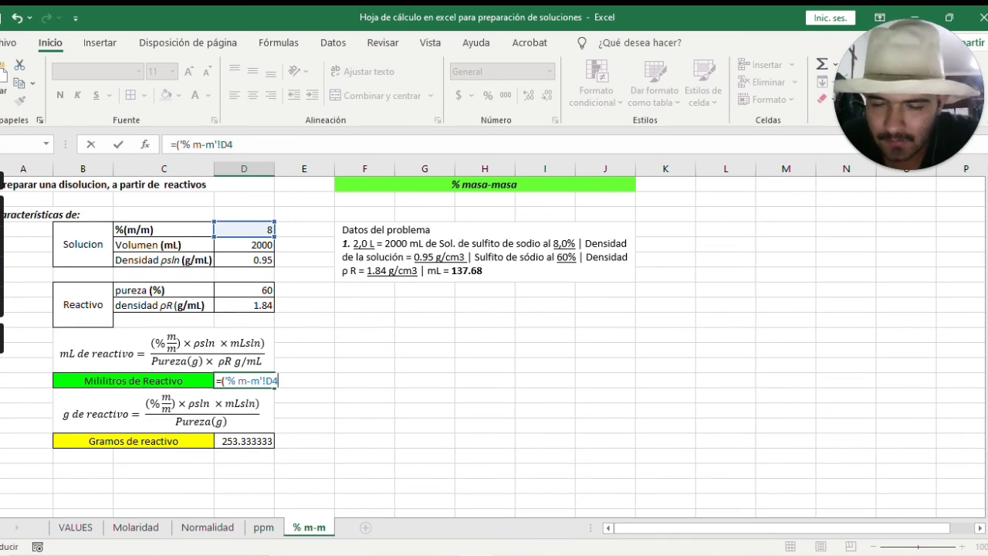
key("BackSpace")
key("BackSpace")
key("BackSpace")
key("BackSpace")
key("BackSpace")
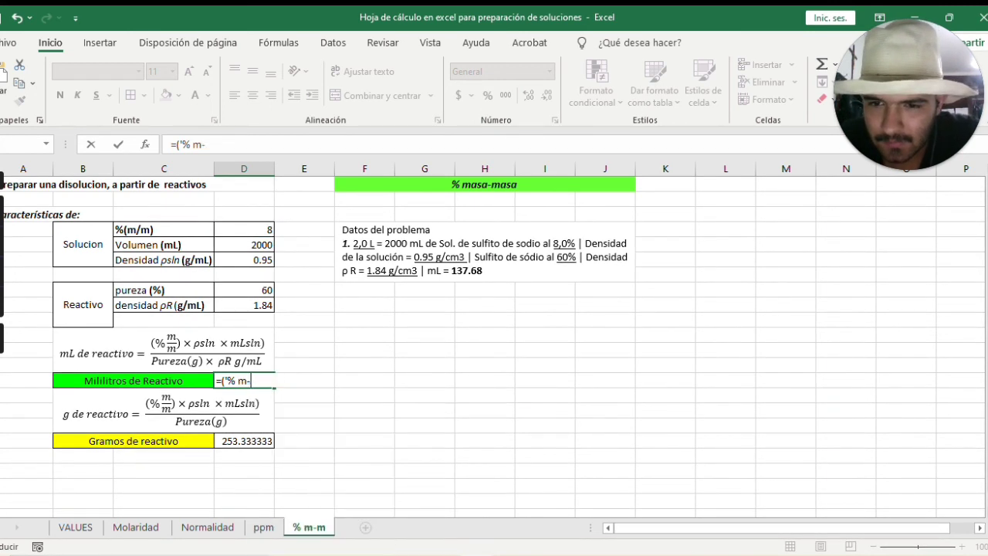
key("BackSpace")
key("BackSpace")
key("BackSpace")
key("BackSpace")
key("BackSpace")
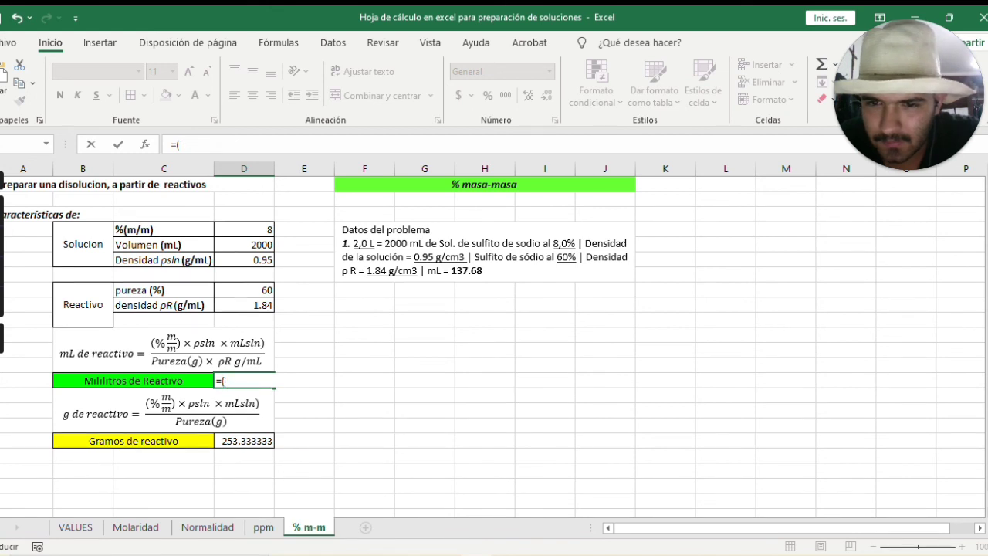
- Complete the numerator of the Mililitros de Reactivo formula by multiplying %(m/m), volume and solution density as D4*D5*D6 inside the parentheses
left_click(244, 230)
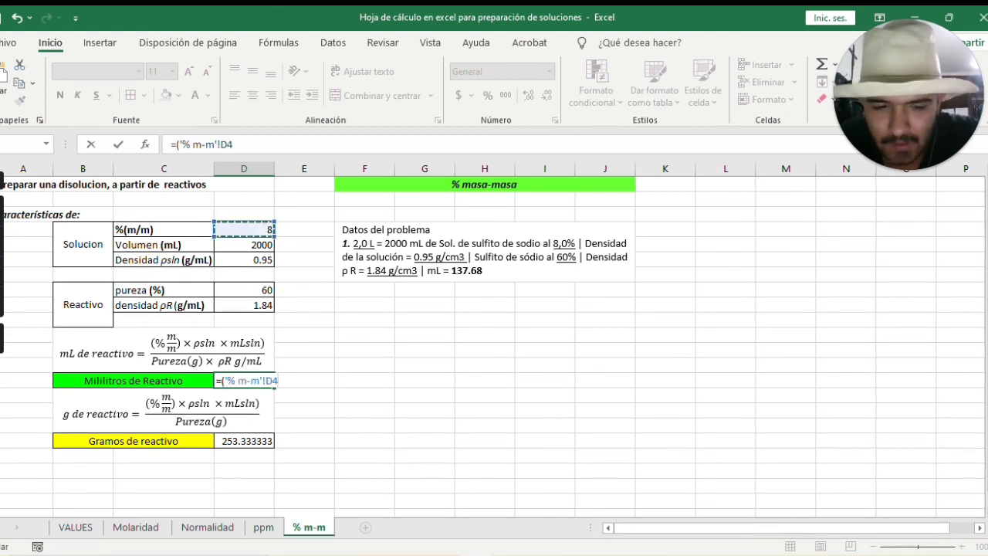
type("*")
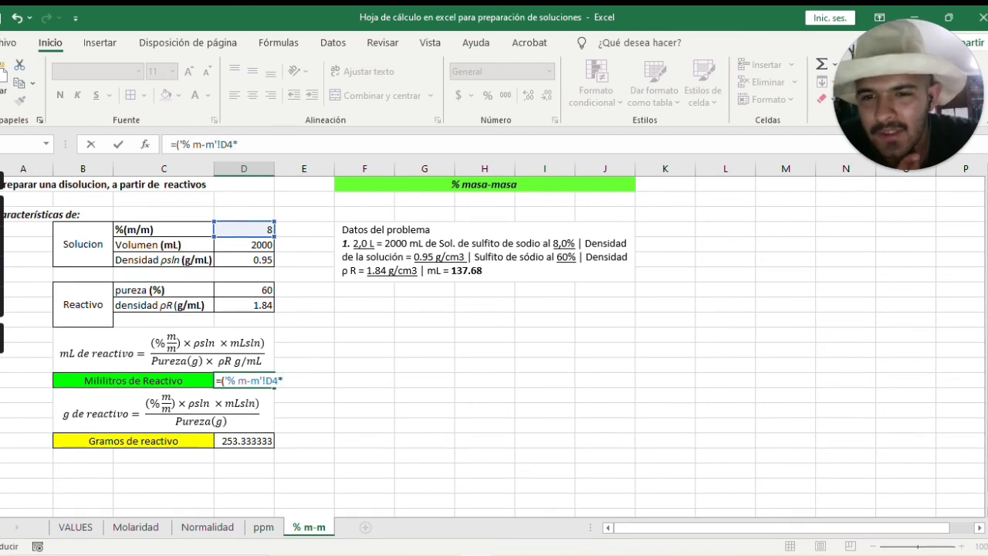
left_click(243, 245)
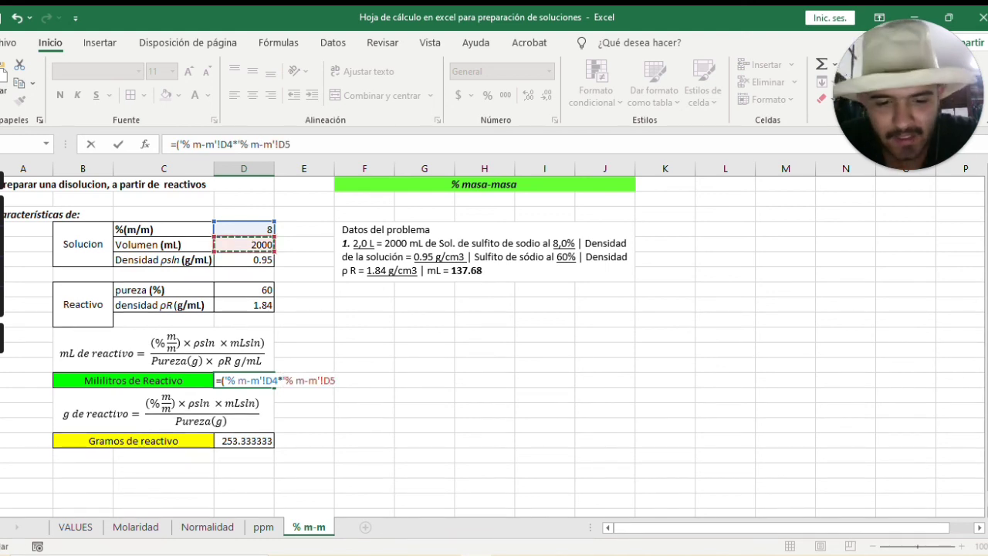
type("*")
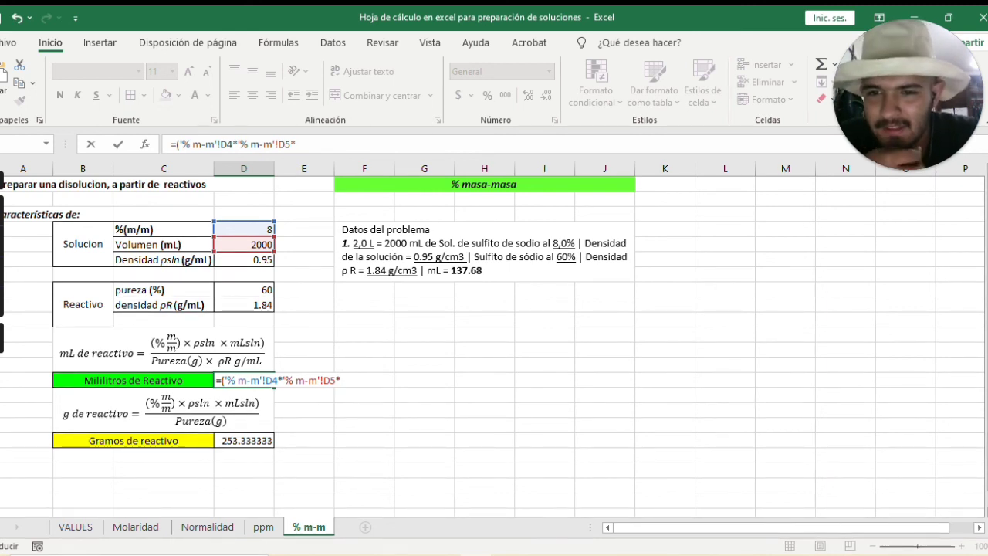
left_click(244, 260)
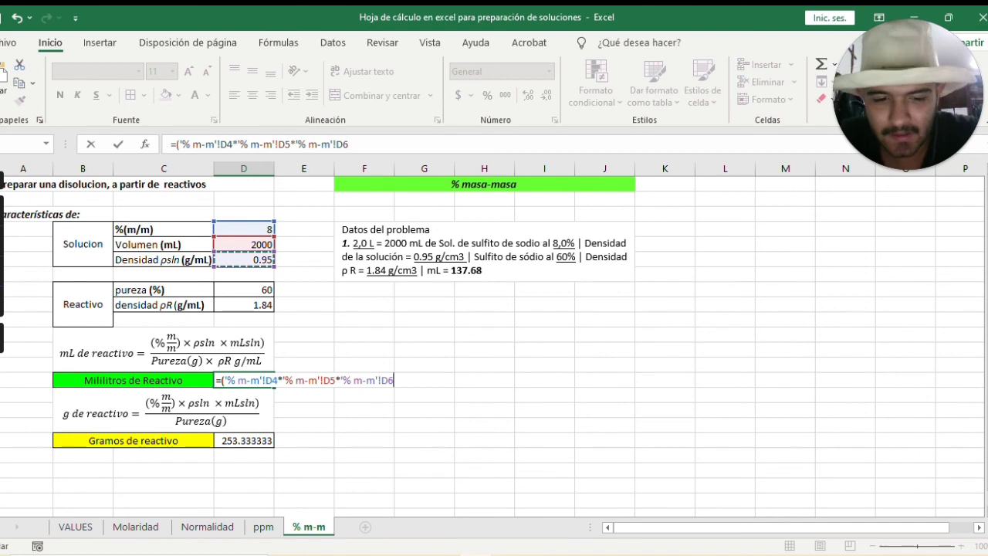
type(")")
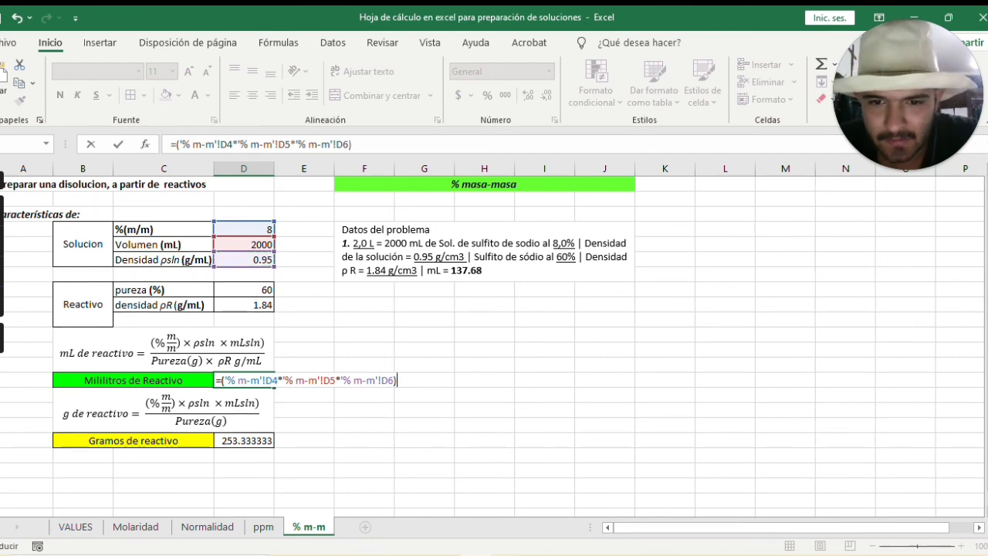
- Divide the Mililitros de Reactivo formula by the reagent's purity times its density, (D8*D9), and enter the formula
type("/")
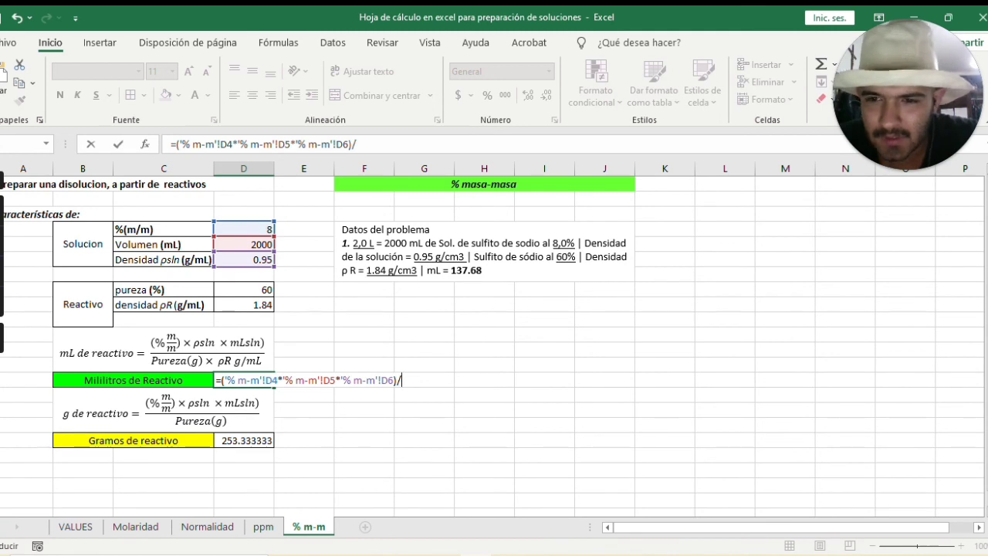
type("(")
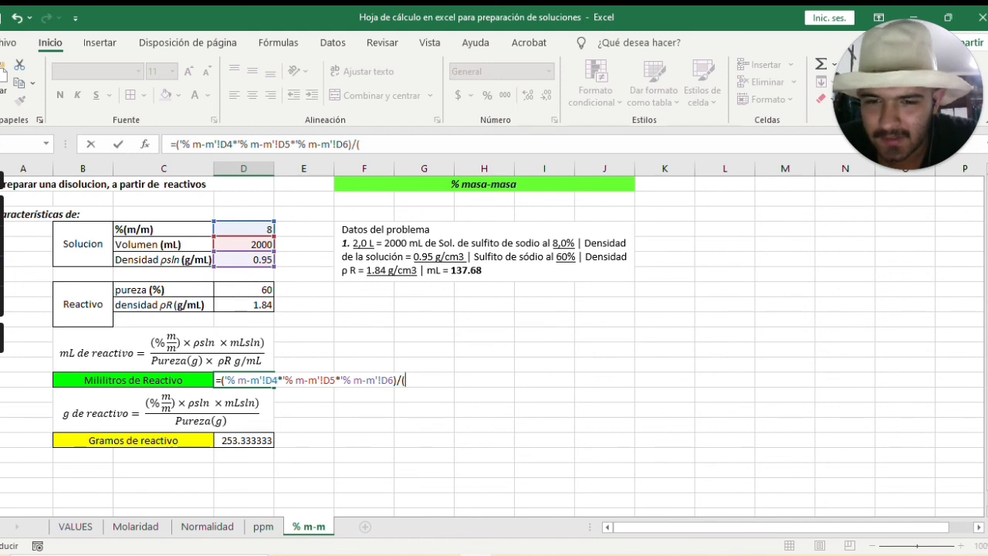
left_click(244, 290)
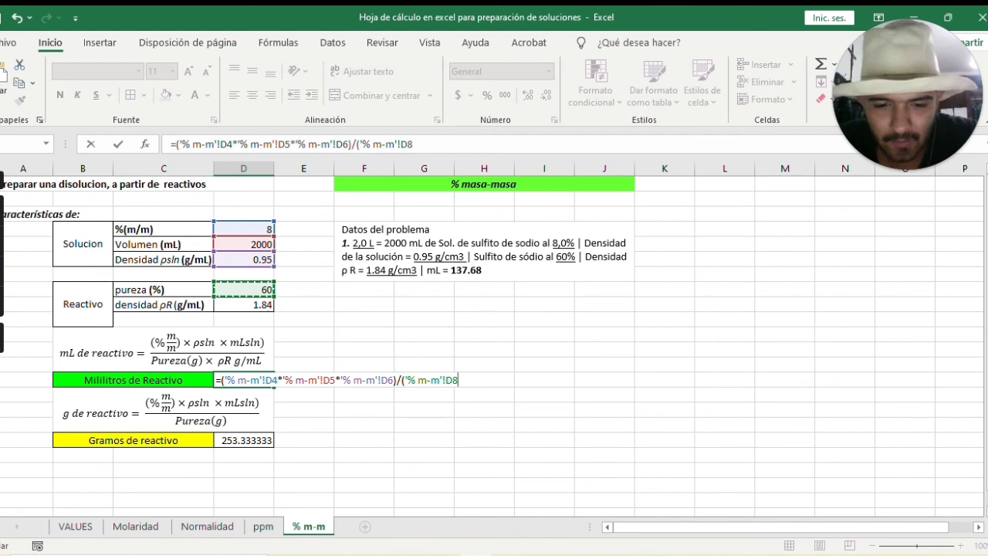
type("*")
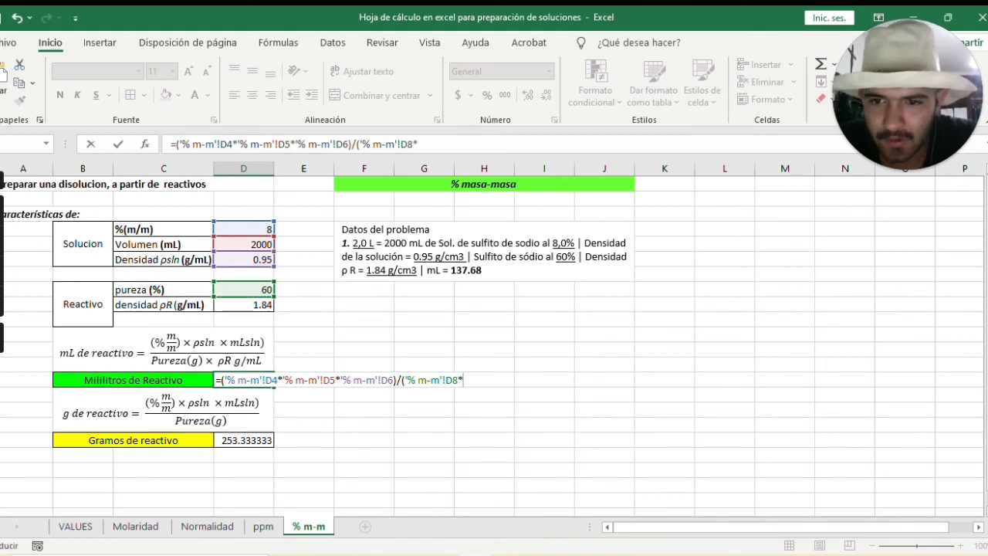
left_click(244, 305)
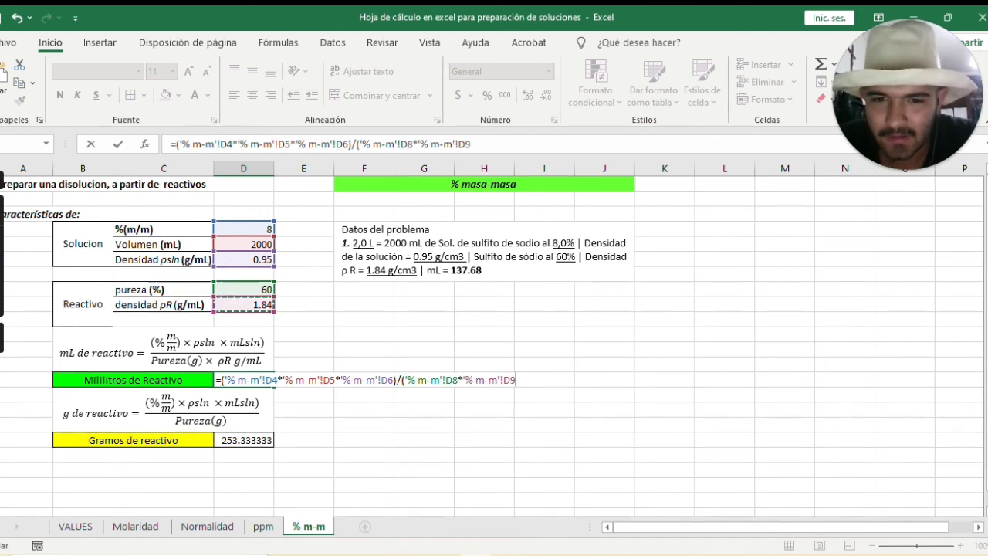
type(")")
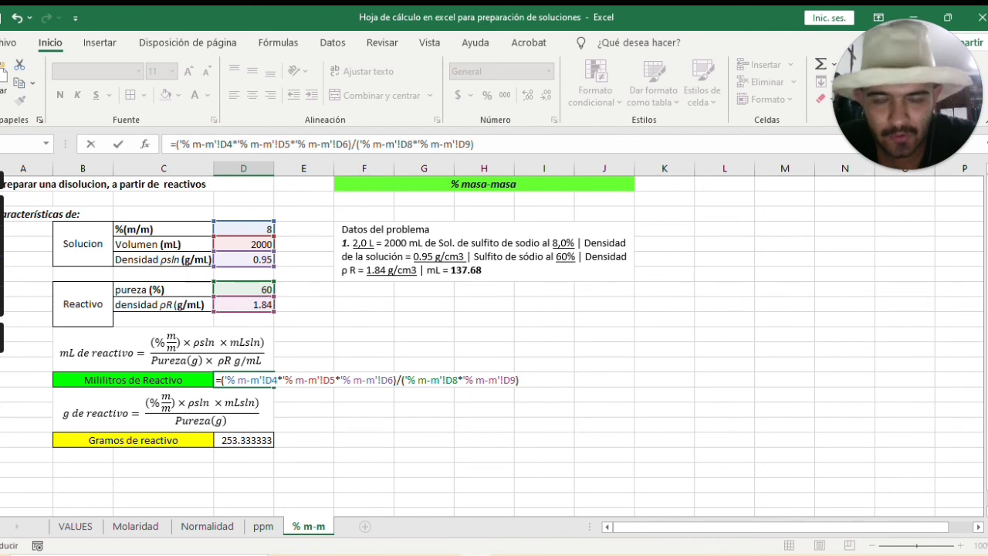
key("Return")
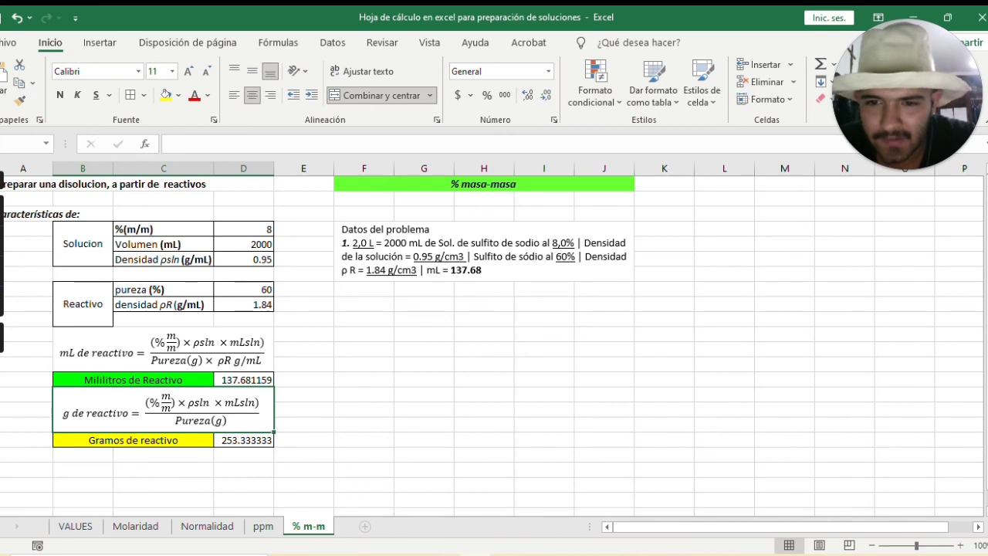
- Compare the Mililitros de Reactivo result with the expected millilitres in the problem text and inspect the Gramos de reactivo formula
left_click(482, 270)
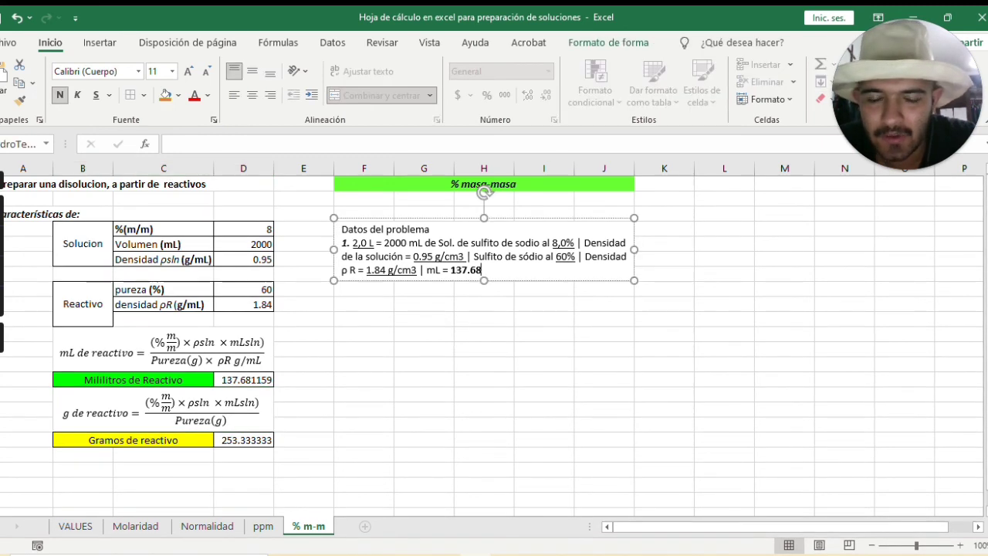
left_click(484, 334)
left_click(230, 420)
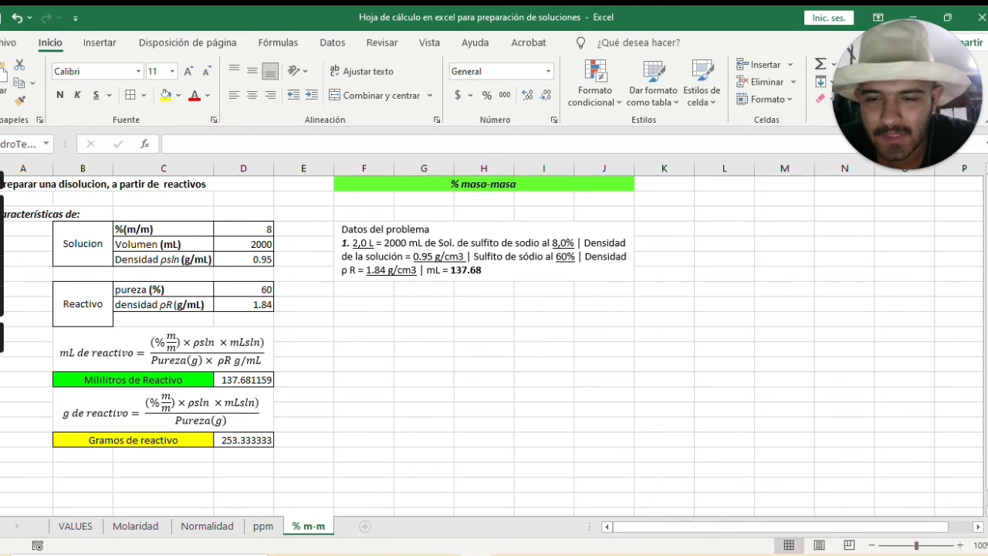
left_click(243, 440)
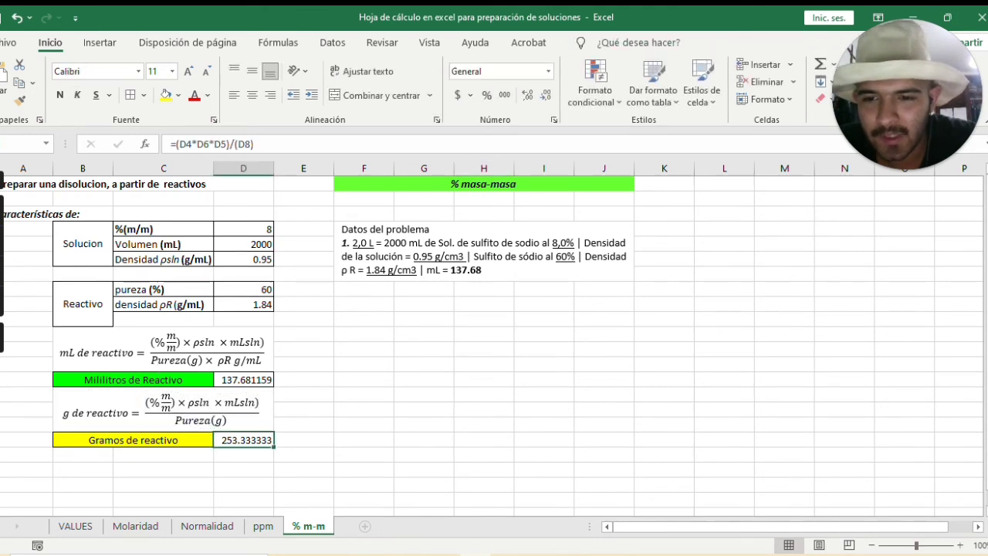